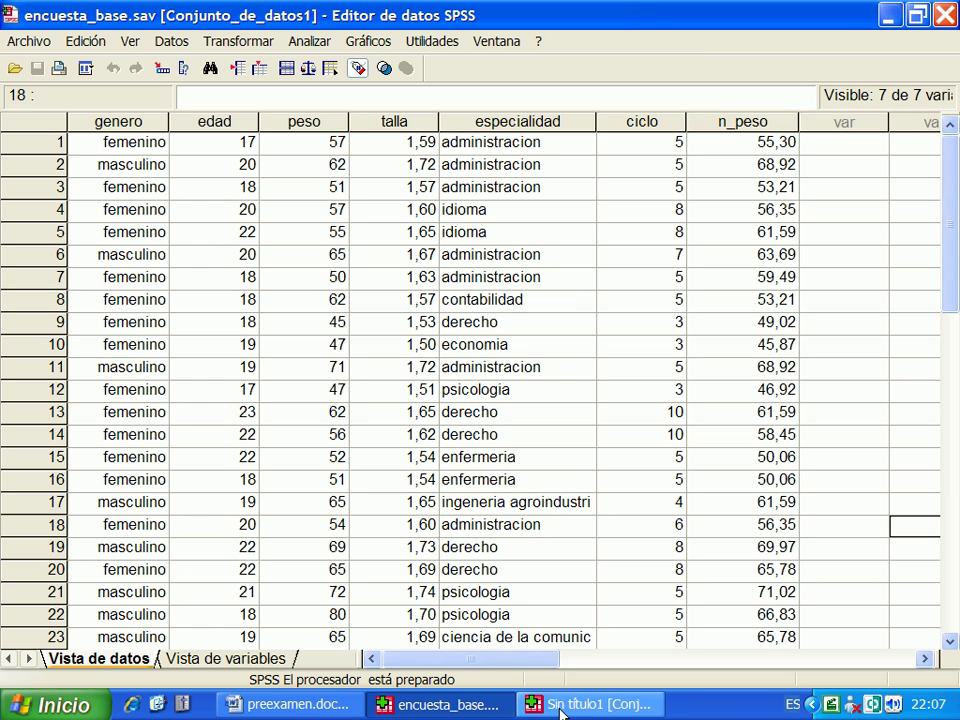
Step: Review the genero, edad, peso, talla and especialidad columns in encuesta_base.sav
{"action": "left_click", "coordinate": [147, 123]}
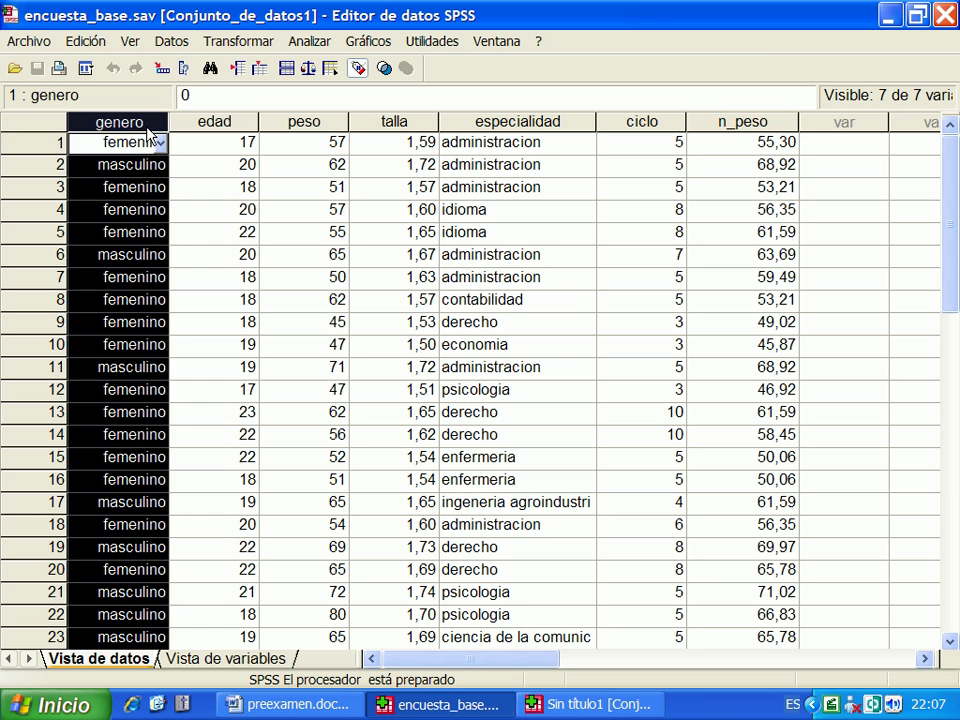
{"action": "left_click", "coordinate": [213, 122]}
{"action": "left_click", "coordinate": [302, 122]}
{"action": "left_click", "coordinate": [389, 122]}
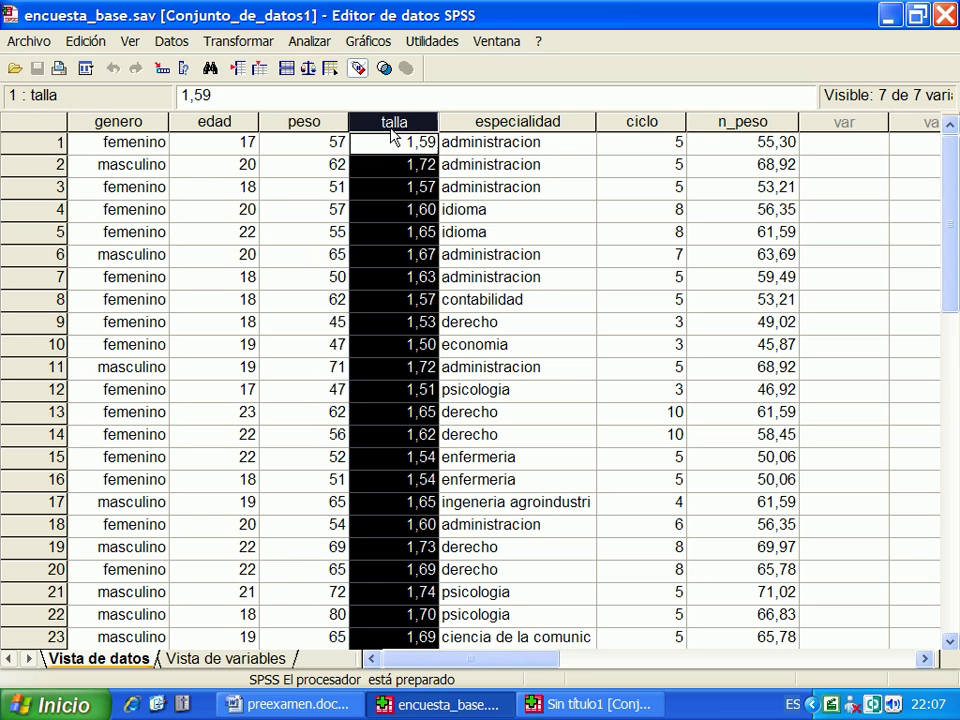
{"action": "left_click", "coordinate": [534, 122]}
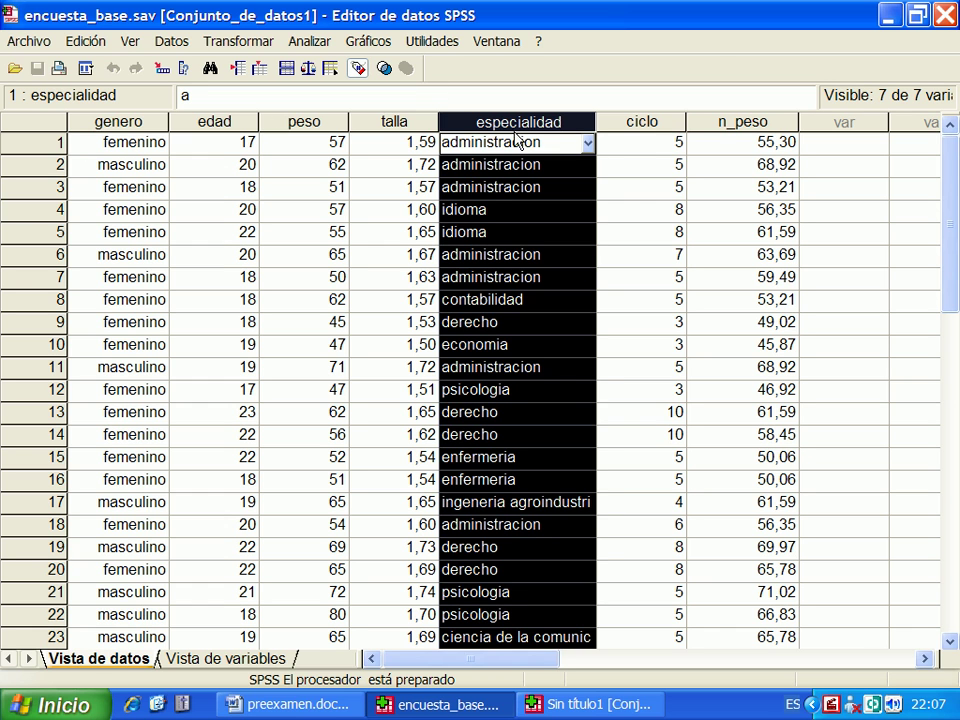
{"action": "left_click", "coordinate": [124, 121]}
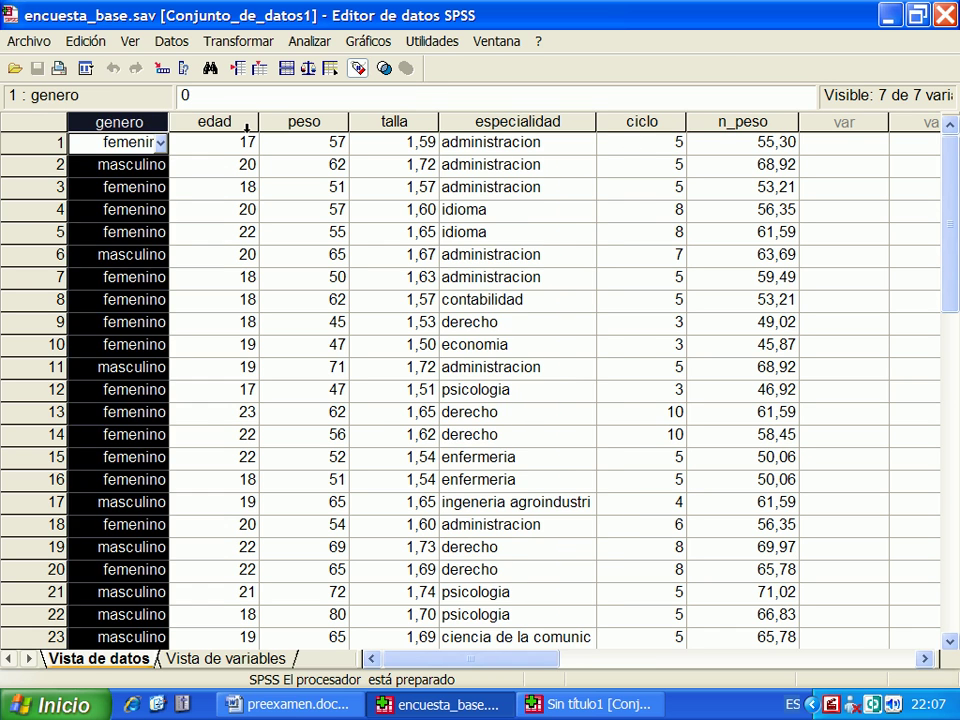
{"action": "left_click", "coordinate": [216, 121]}
{"action": "left_click", "coordinate": [262, 120]}
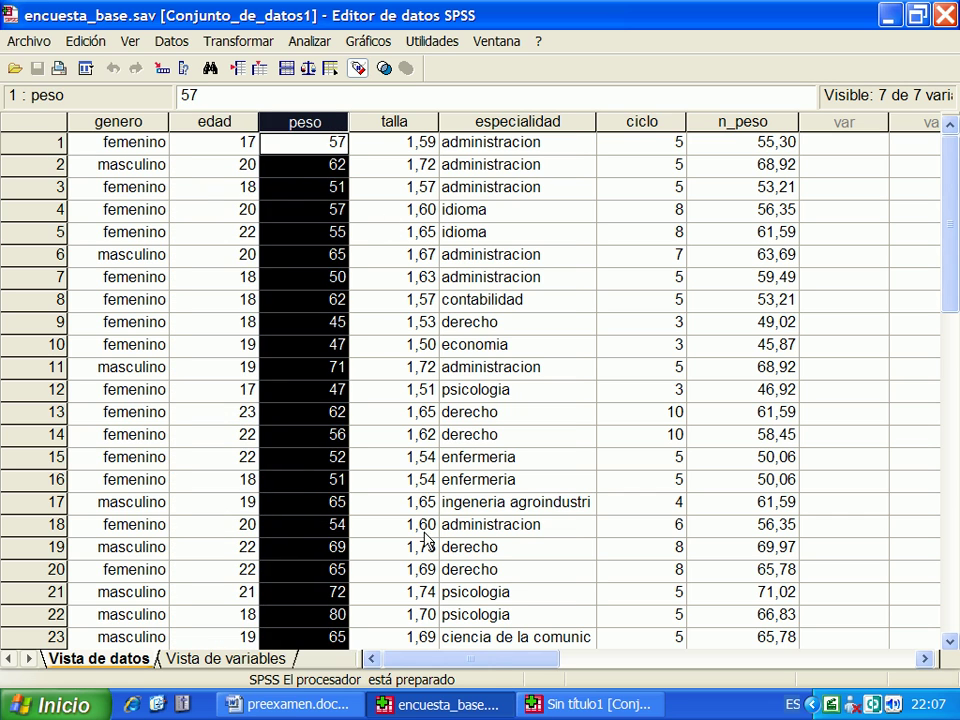
Step: Switch to the empty untitled dataset and define its first variable with the name genero
{"action": "left_click", "coordinate": [575, 705]}
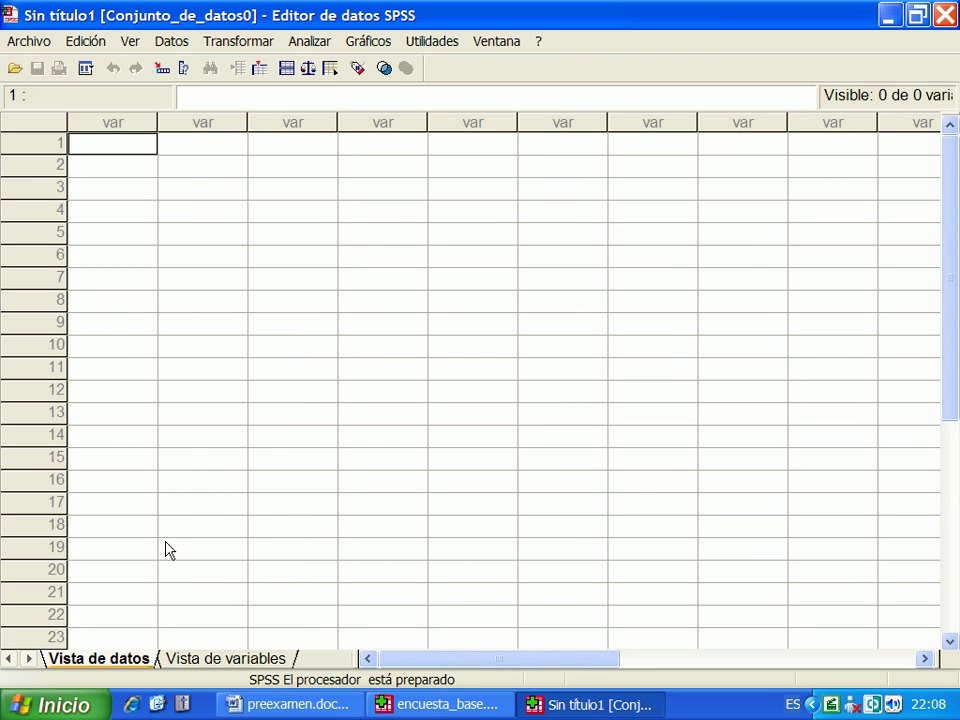
{"action": "left_click", "coordinate": [220, 659]}
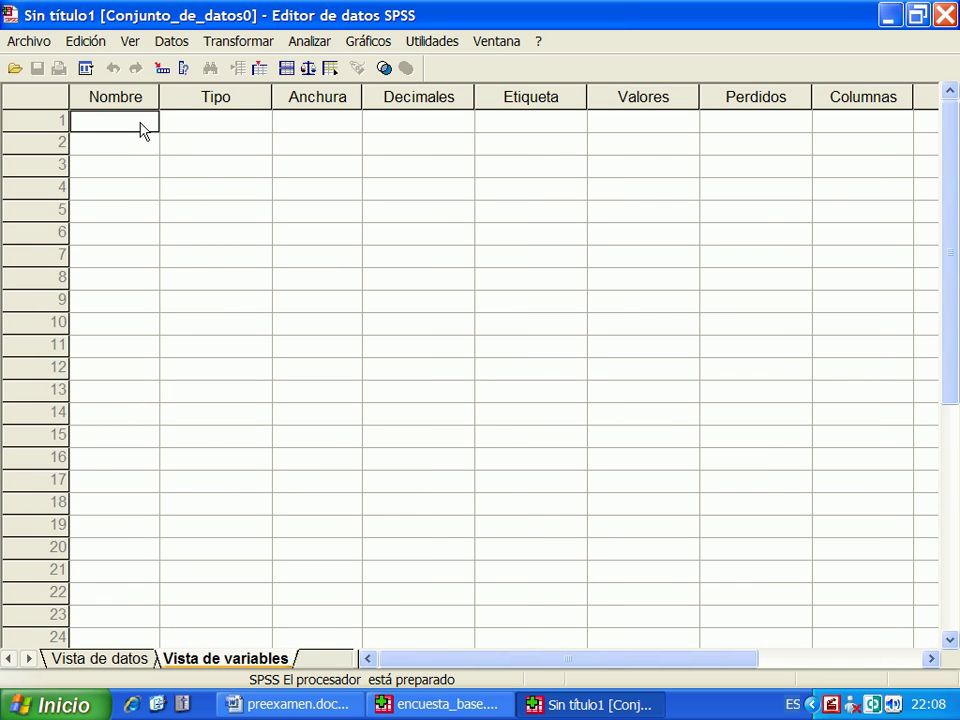
{"action": "key", "text": "alt+Tab"}
{"action": "key", "text": "alt+Tab"}
{"action": "type", "text": "gener"}
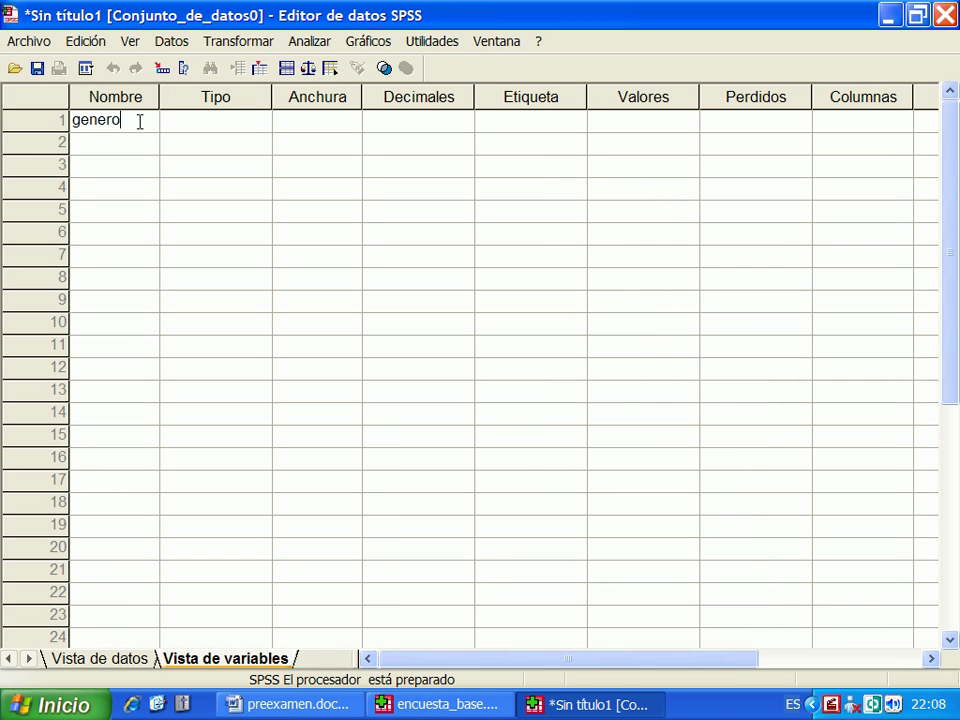
{"action": "left_click", "coordinate": [240, 127]}
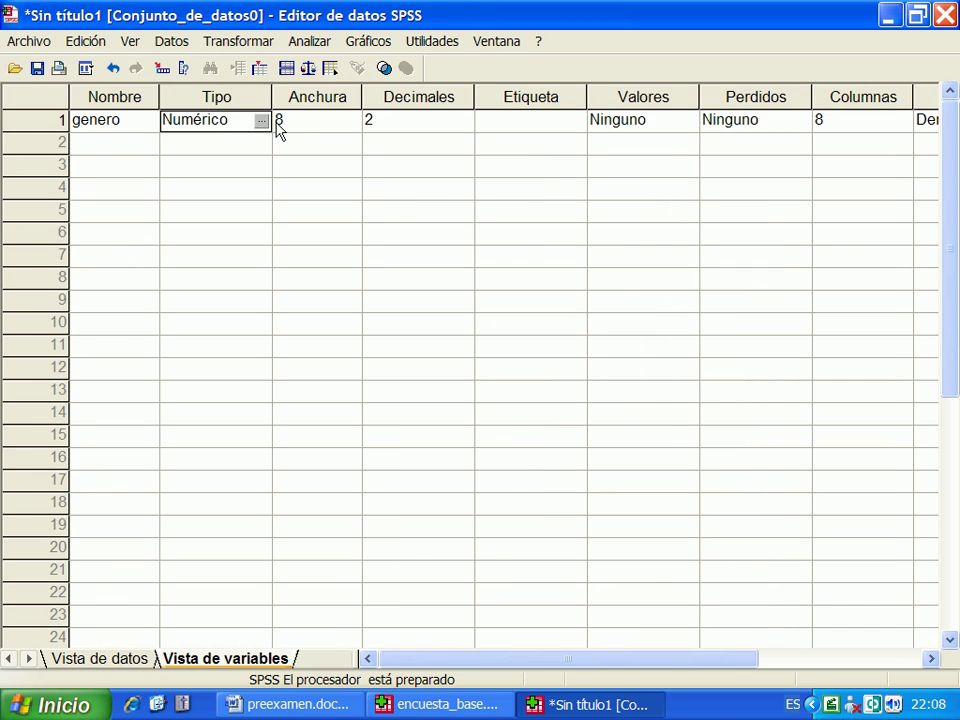
Step: In encuesta_base.sav, turn off the display of value labels and check the numeric codes of the genero column
{"action": "key", "text": "alt+Tab"}
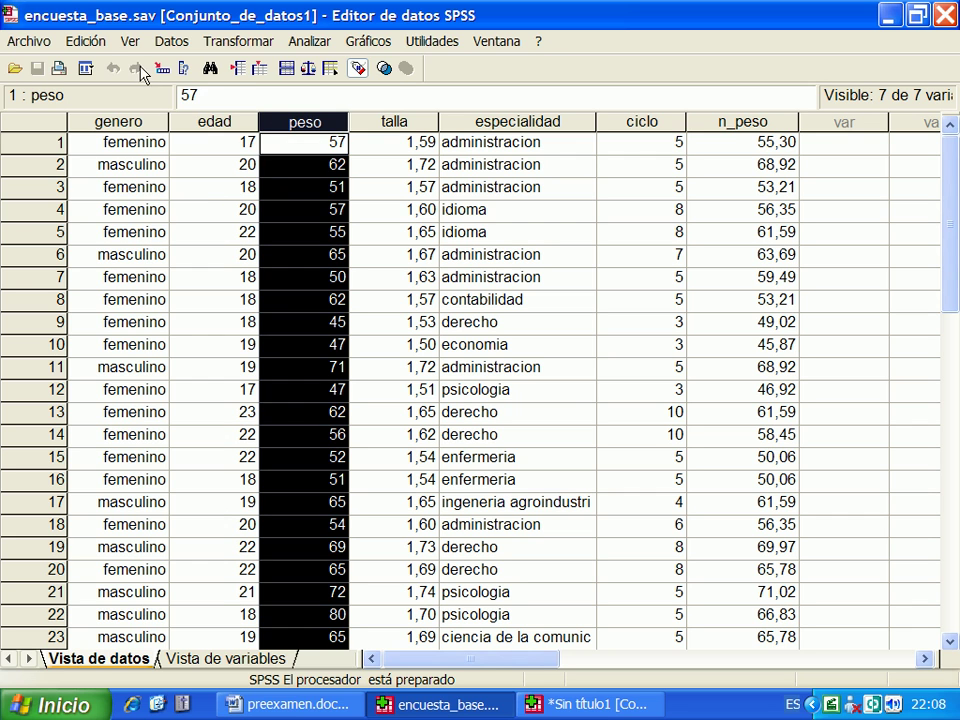
{"action": "left_click", "coordinate": [133, 45]}
{"action": "left_click", "coordinate": [124, 155]}
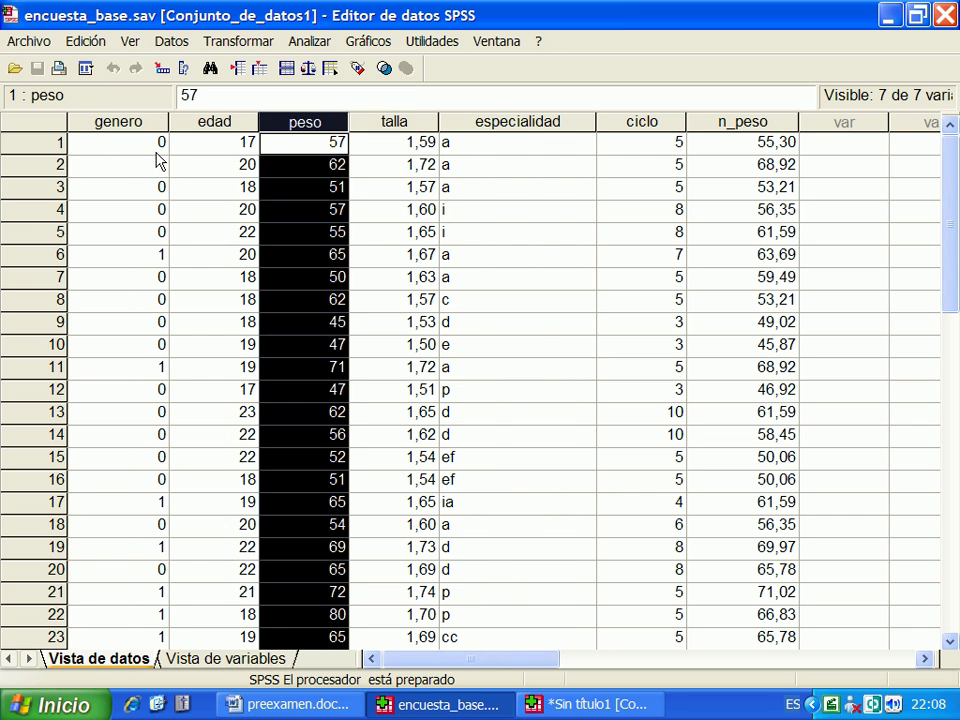
{"action": "left_click", "coordinate": [130, 41]}
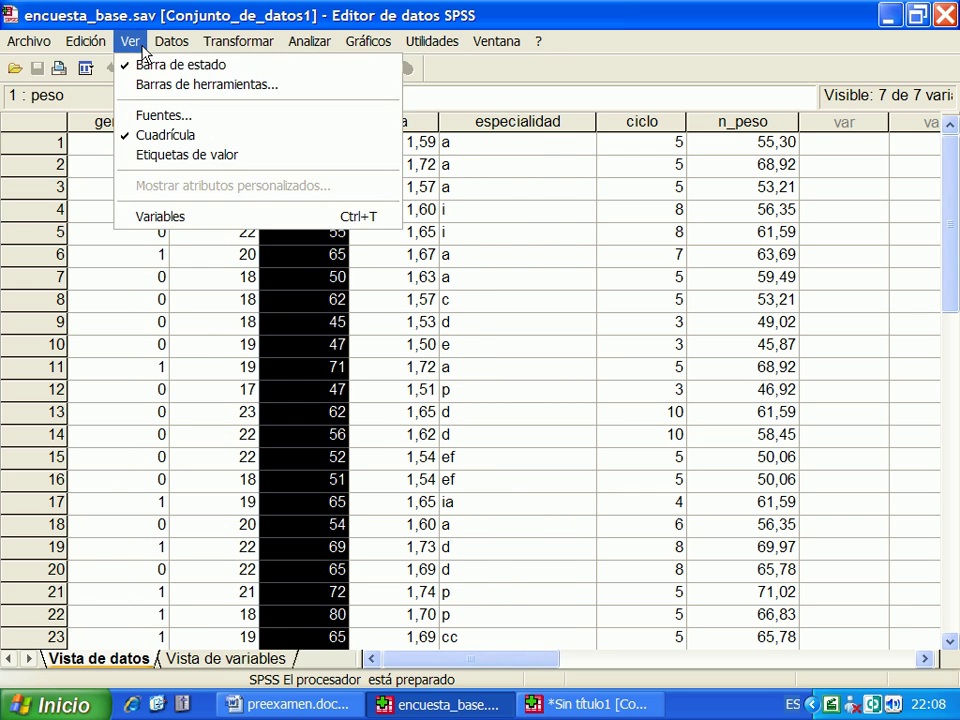
{"action": "left_click", "coordinate": [150, 323]}
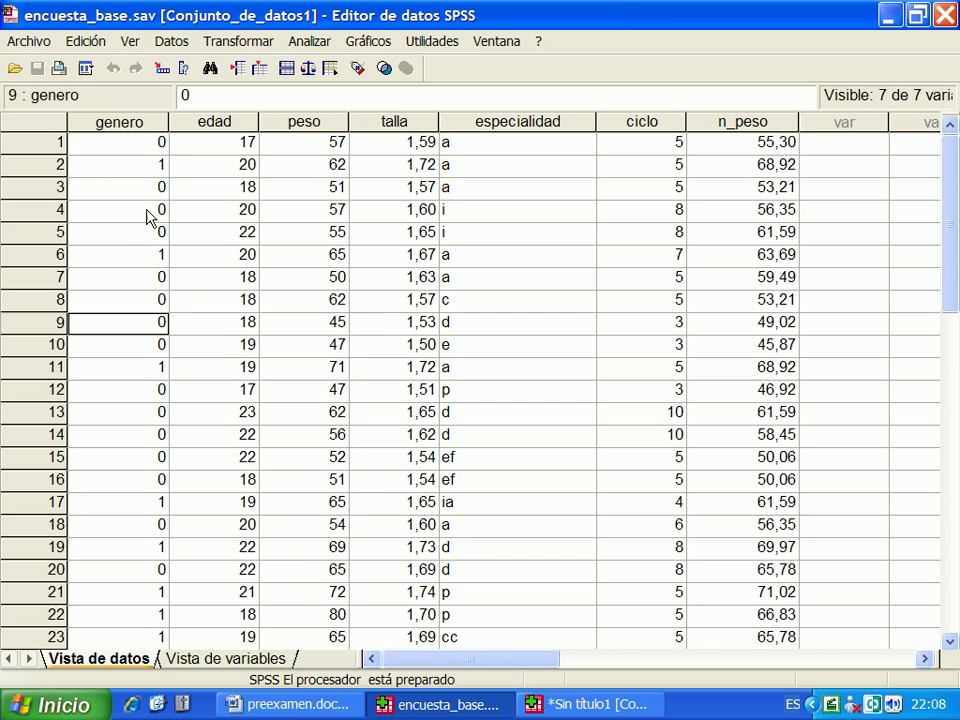
{"action": "left_click", "coordinate": [141, 146]}
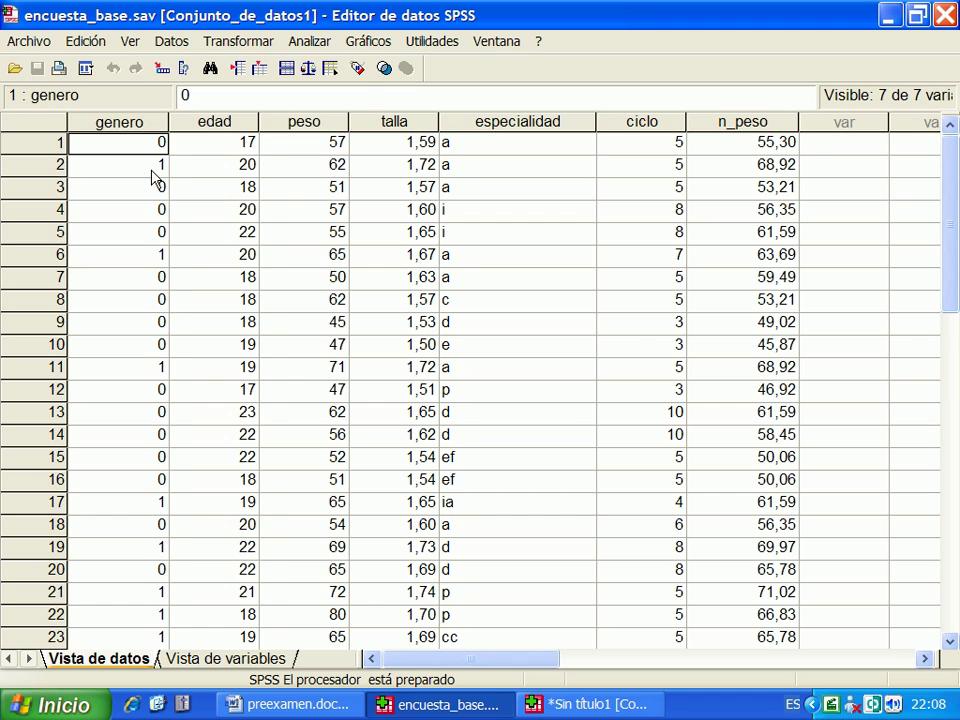
Step: In the untitled dataset, set the decimals of the genero variable to 0
{"action": "key", "text": "alt+Tab"}
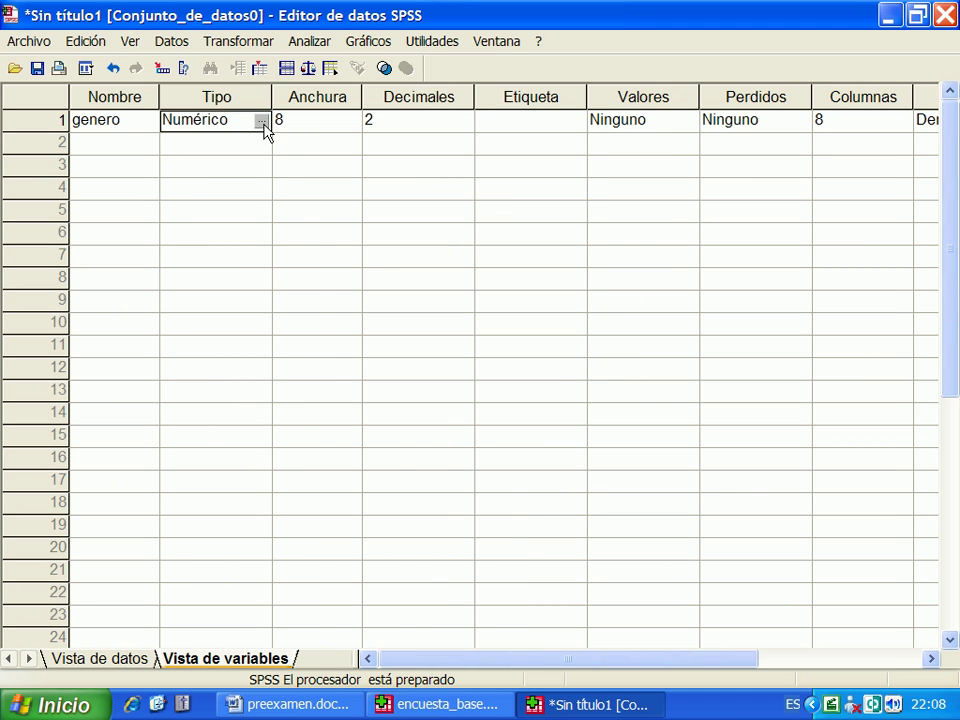
{"action": "left_click", "coordinate": [305, 132]}
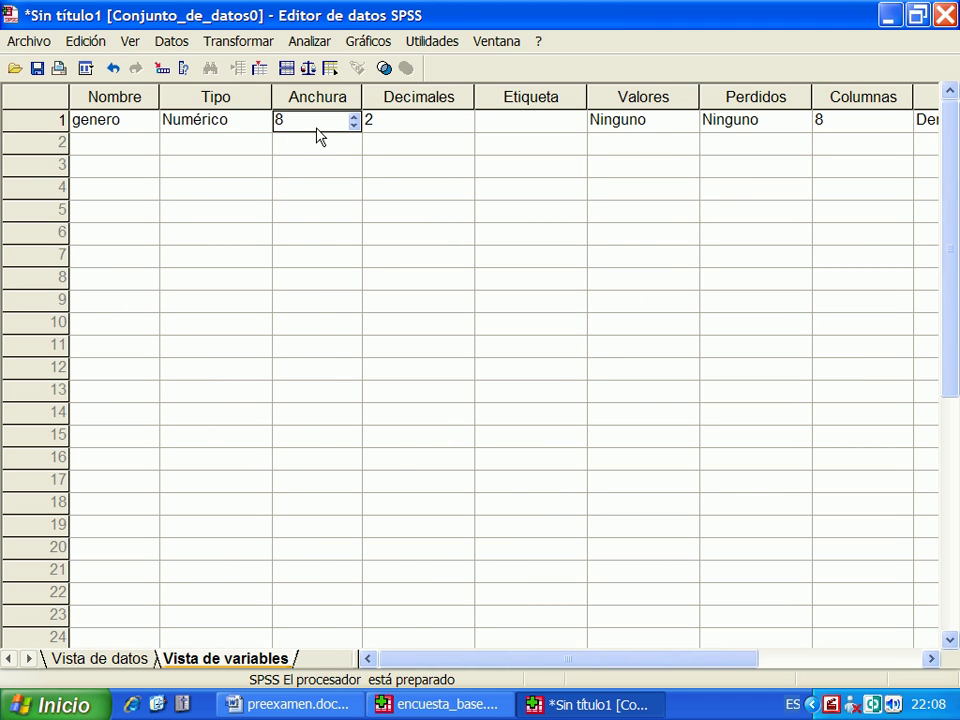
{"action": "key", "text": "alt+Tab"}
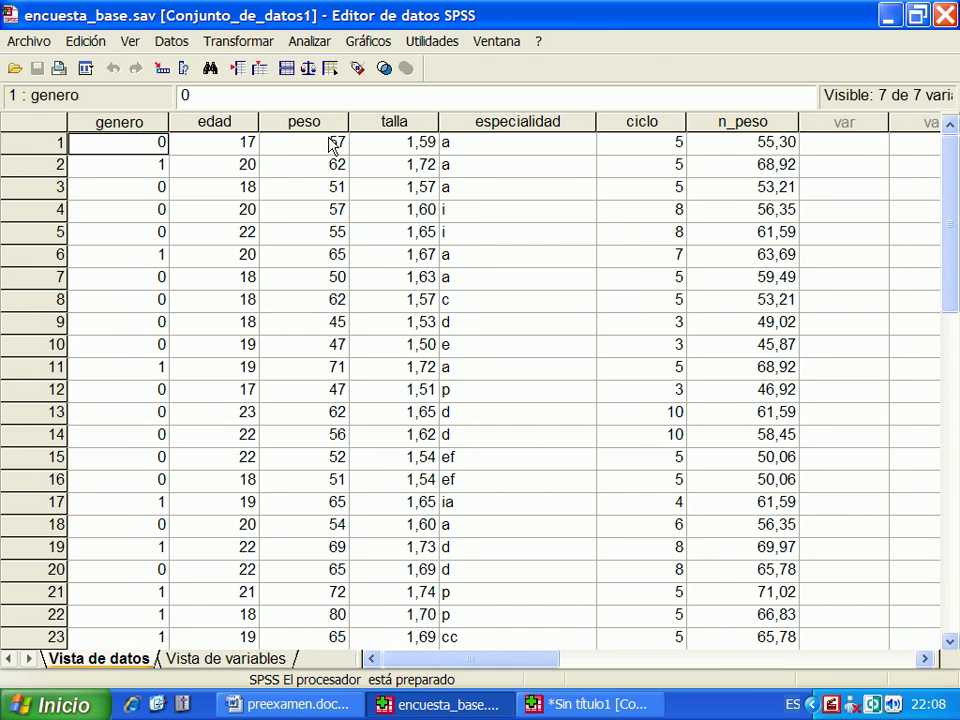
{"action": "key", "text": "alt+Tab"}
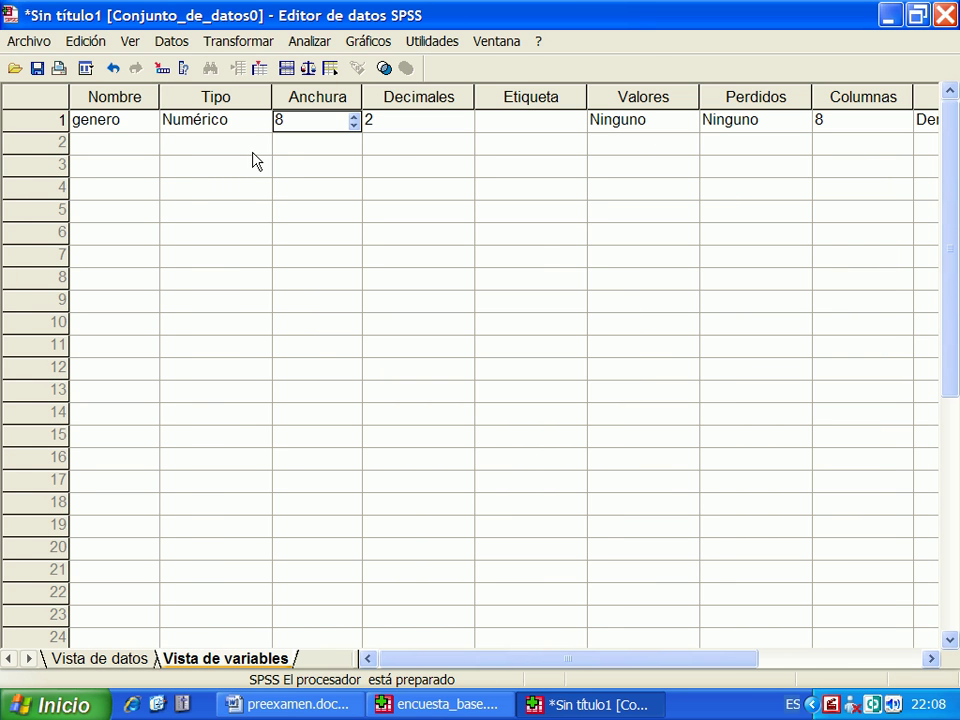
{"action": "left_click", "coordinate": [392, 124]}
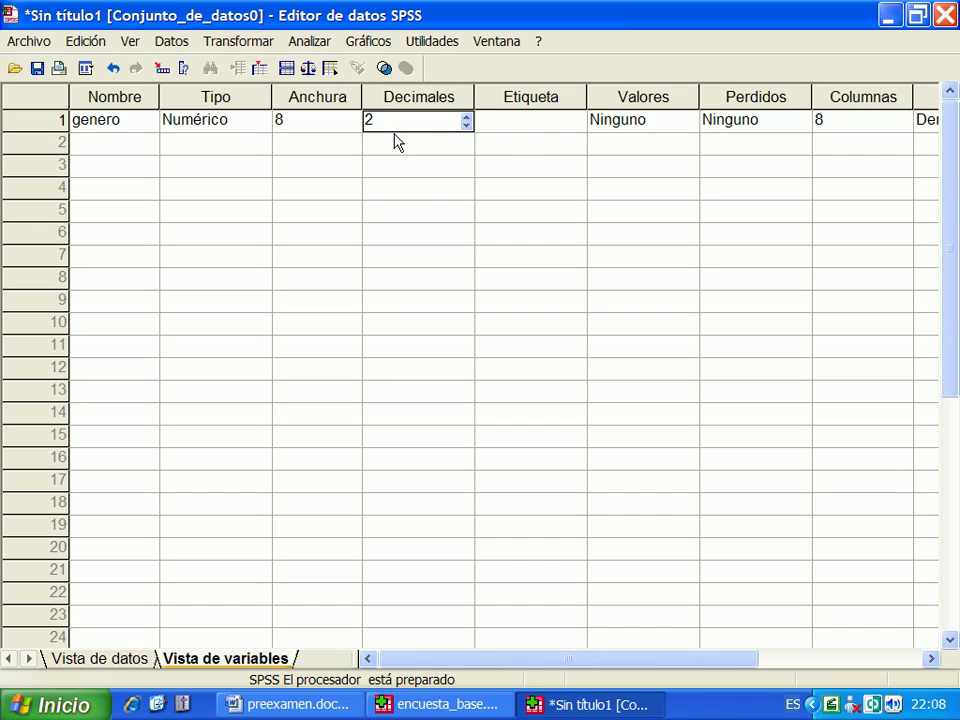
{"action": "left_click", "coordinate": [466, 126]}
{"action": "left_click", "coordinate": [466, 126]}
Step: Set the width of the genero variable to 1
{"action": "left_click", "coordinate": [352, 128]}
{"action": "left_click", "coordinate": [355, 126]}
{"action": "left_click", "coordinate": [355, 126]}
{"action": "left_click", "coordinate": [355, 126]}
{"action": "left_click", "coordinate": [355, 126]}
{"action": "left_click", "coordinate": [355, 126]}
{"action": "left_click", "coordinate": [355, 126]}
{"action": "left_click", "coordinate": [355, 126]}
Step: Try to raise the decimals of the genero variable with its width at 1, and put them back to 0
{"action": "left_click", "coordinate": [400, 122]}
{"action": "left_click", "coordinate": [466, 116]}
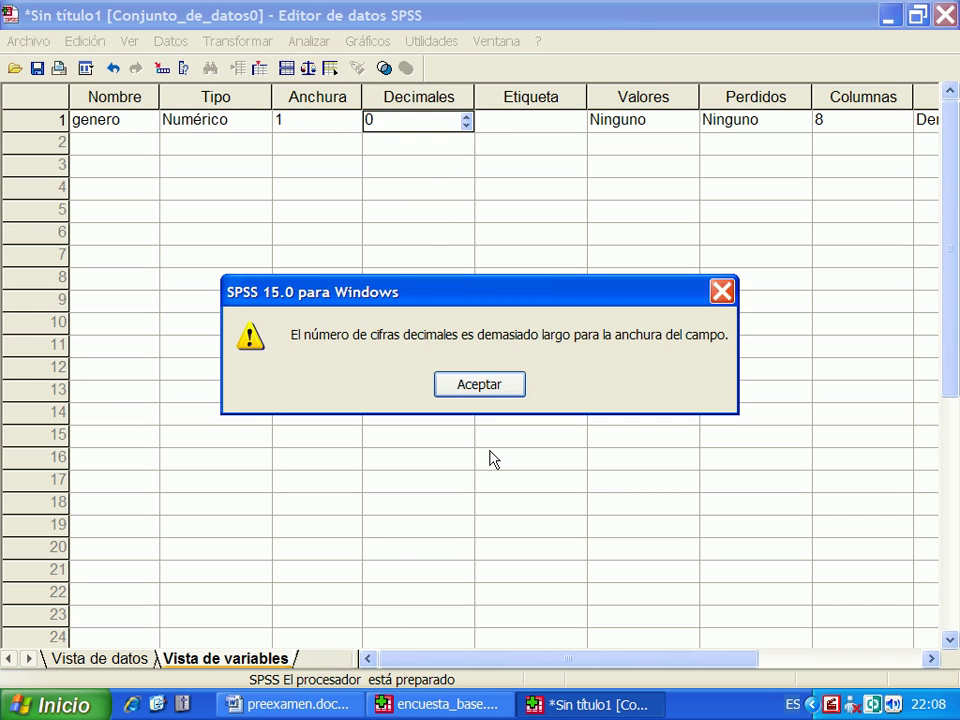
{"action": "left_click", "coordinate": [486, 390]}
{"action": "left_click", "coordinate": [466, 116]}
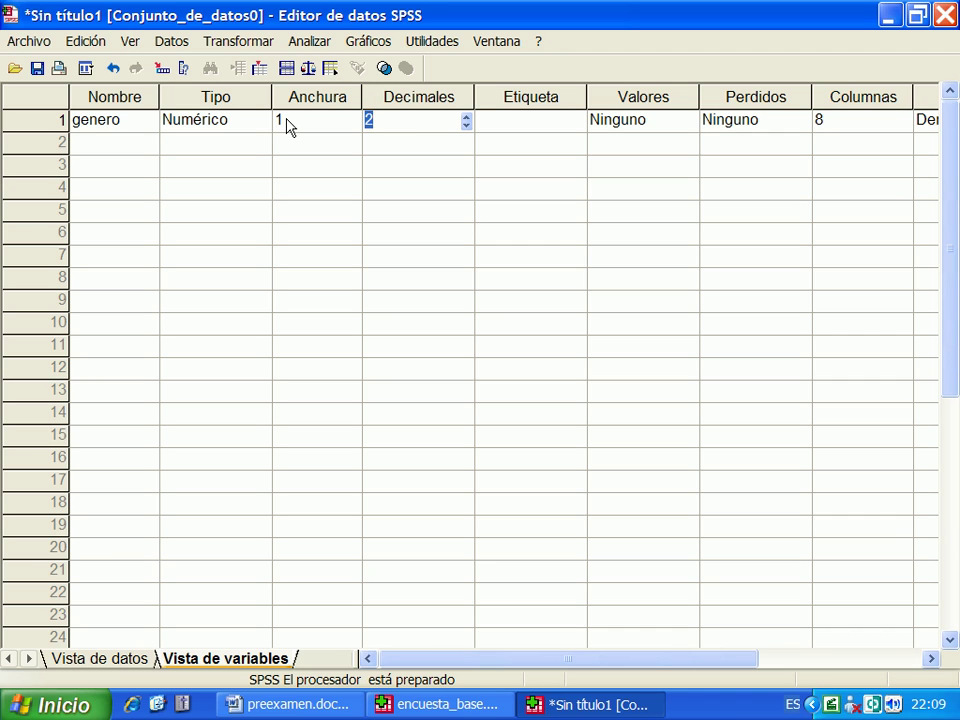
{"action": "left_click", "coordinate": [466, 125]}
{"action": "left_click", "coordinate": [466, 125]}
{"action": "left_click", "coordinate": [339, 126]}
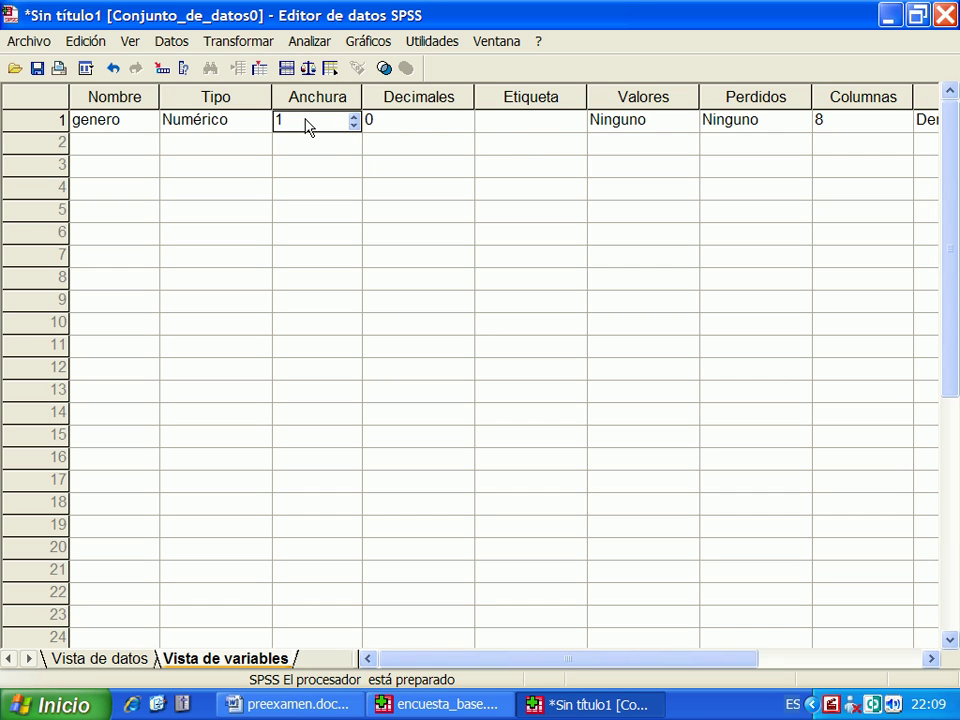
Step: Define the value labels of the genero variable as 0 = Femenino and 1 = masculino
{"action": "left_click", "coordinate": [560, 130]}
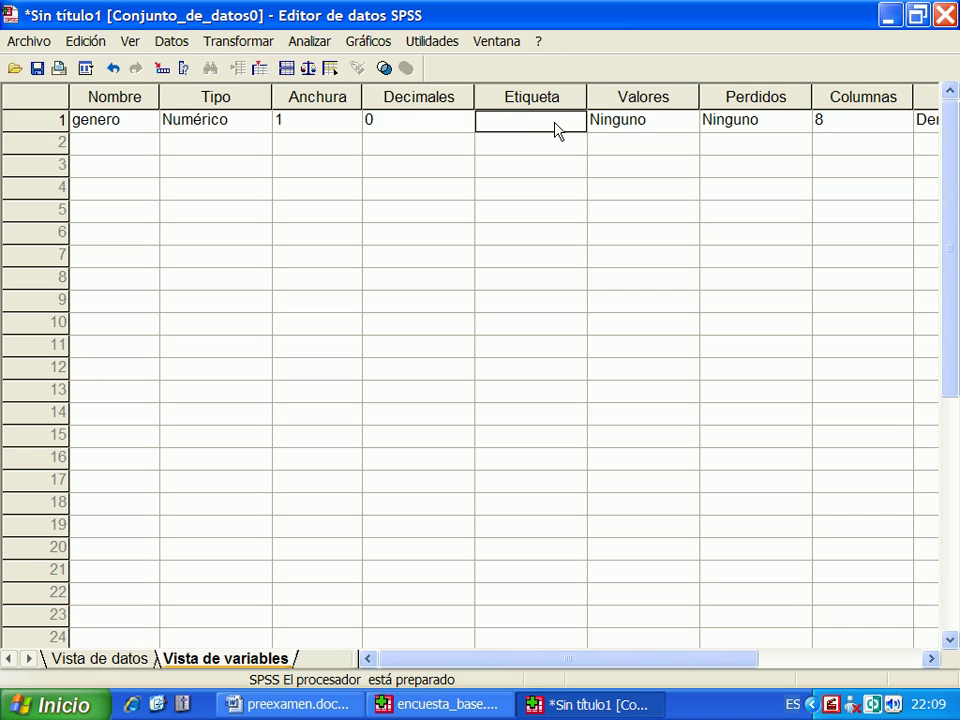
{"action": "left_click", "coordinate": [657, 130]}
{"action": "left_click", "coordinate": [689, 122]}
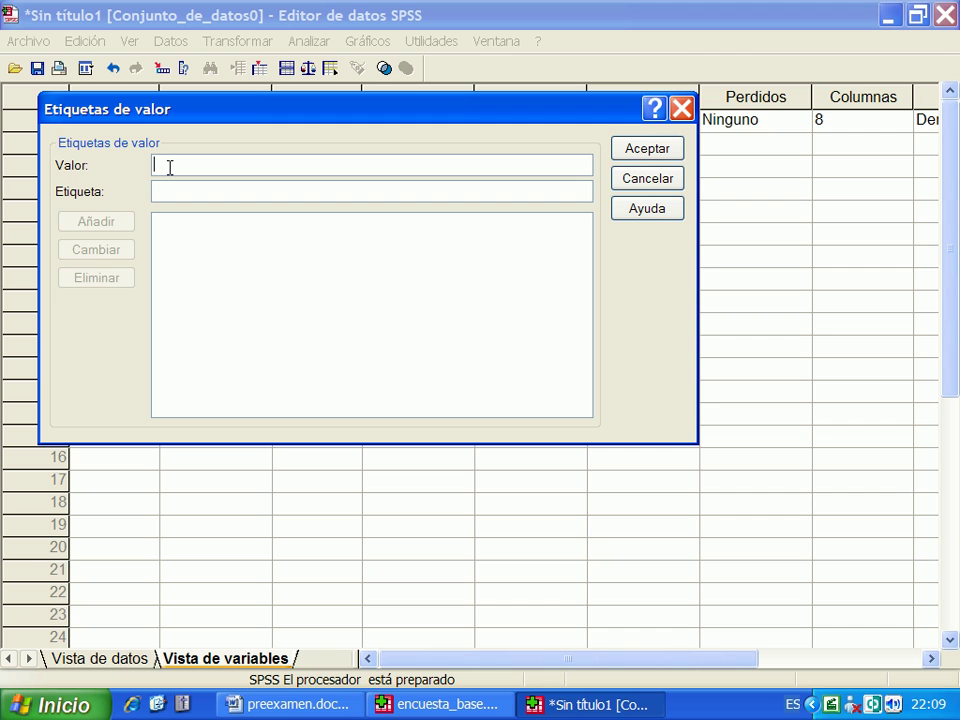
{"action": "type", "text": "0Femenino"}
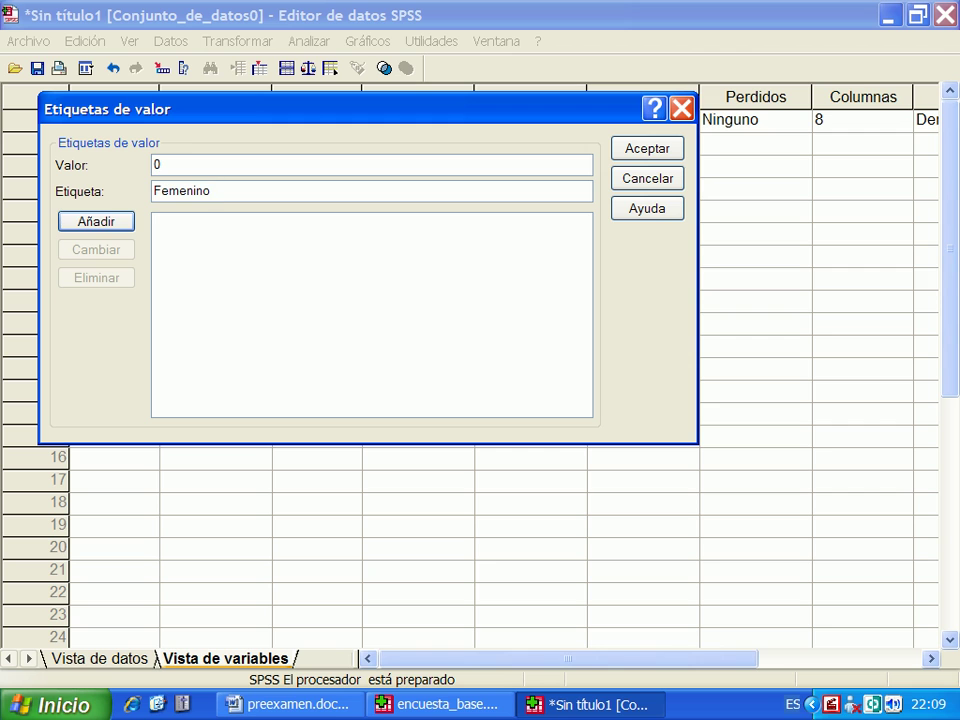
{"action": "left_click", "coordinate": [108, 220]}
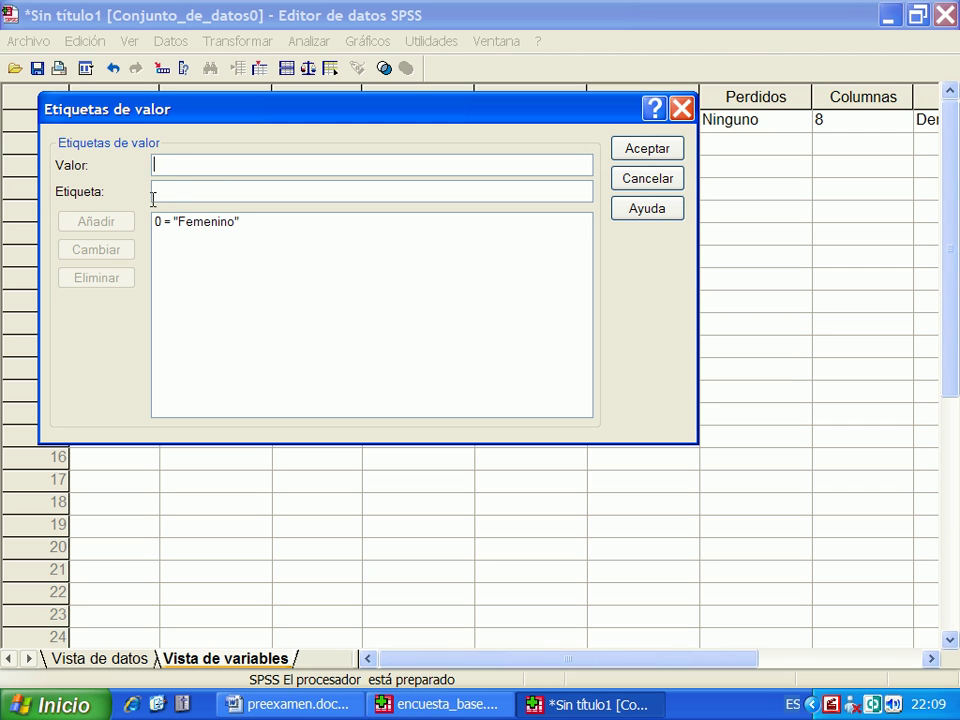
{"action": "type", "text": "1 = \""}
{"action": "type", "text": "masculino"}
{"action": "left_click", "coordinate": [114, 226]}
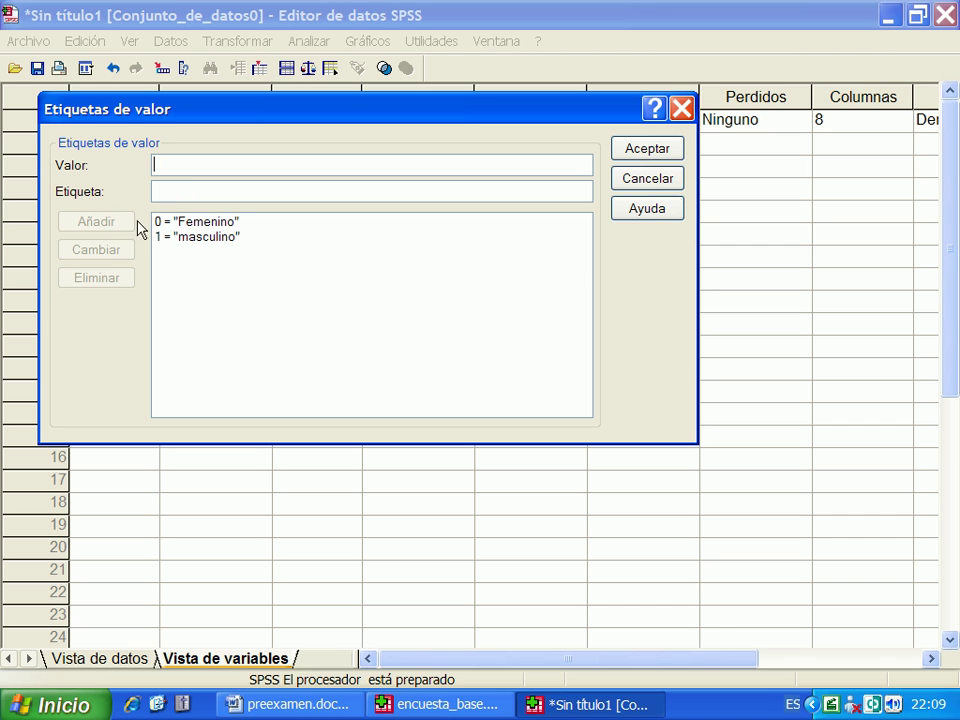
{"action": "left_click", "coordinate": [641, 155]}
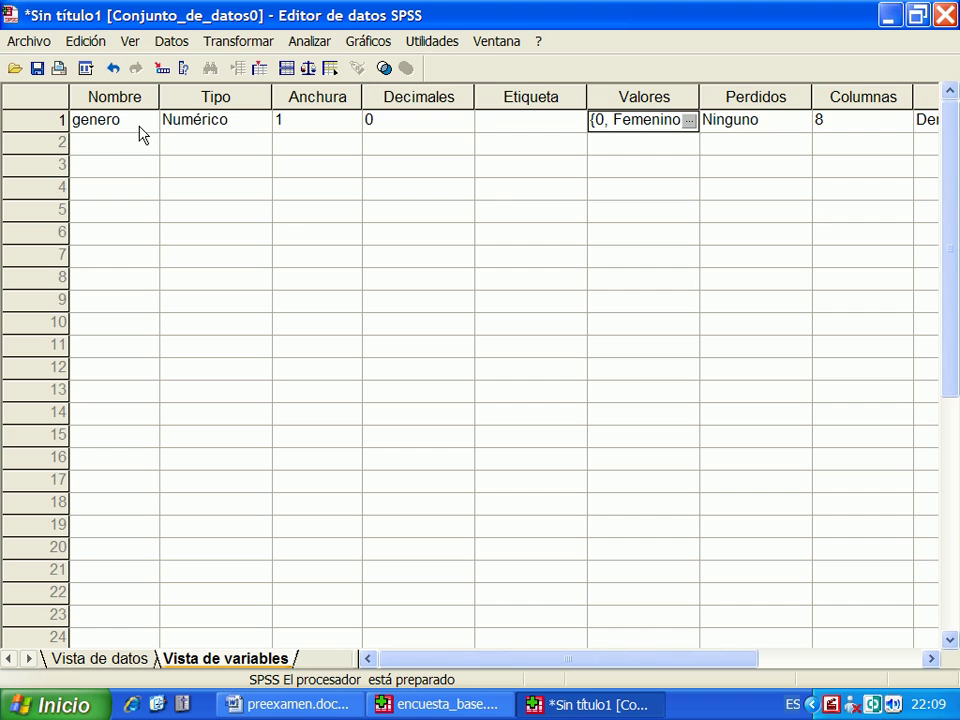
Step: Rename the first variable as Genero, with a capital G
{"action": "left_click", "coordinate": [82, 128]}
{"action": "left_click_drag", "start_coordinate": [82, 128], "coordinate": [73, 128]}
{"action": "type", "text": "G"}
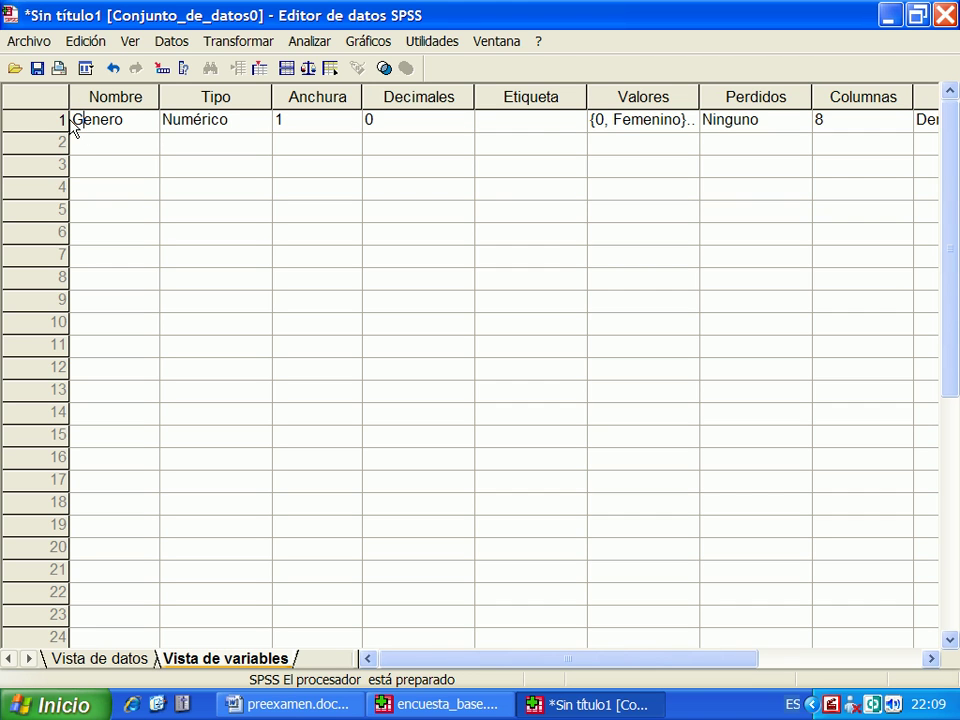
{"action": "left_click", "coordinate": [641, 124]}
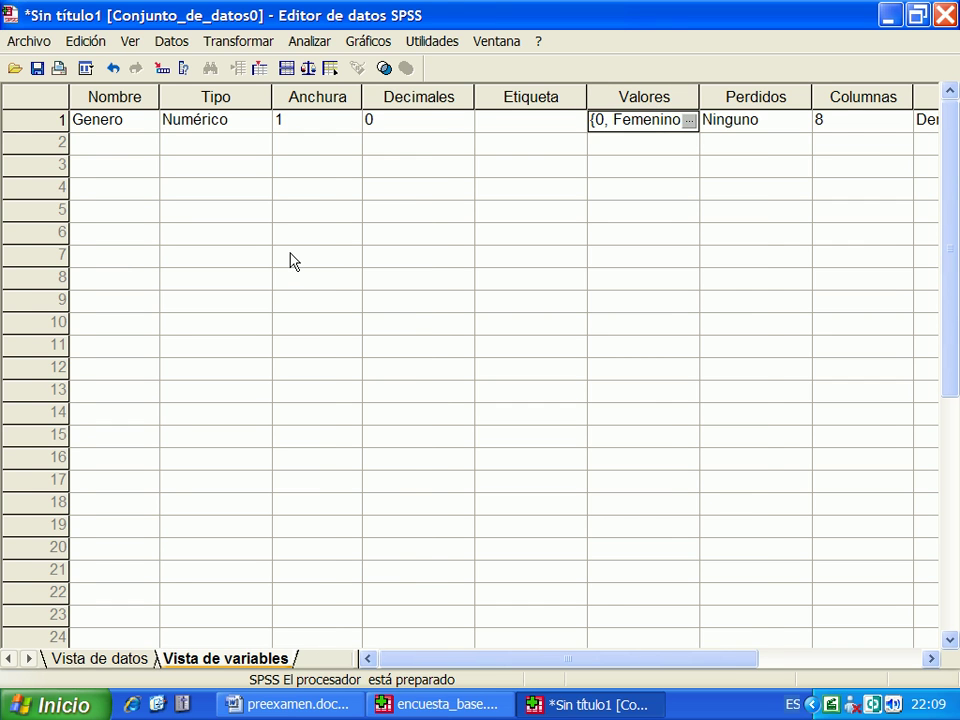
Step: Check the source dataset and add a second numeric variable named Edad to the untitled dataset
{"action": "key", "text": "alt+Tab"}
{"action": "key", "text": "alt+Tab"}
{"action": "left_click", "coordinate": [131, 145]}
{"action": "type", "text": "Edad"}
{"action": "left_click", "coordinate": [238, 148]}
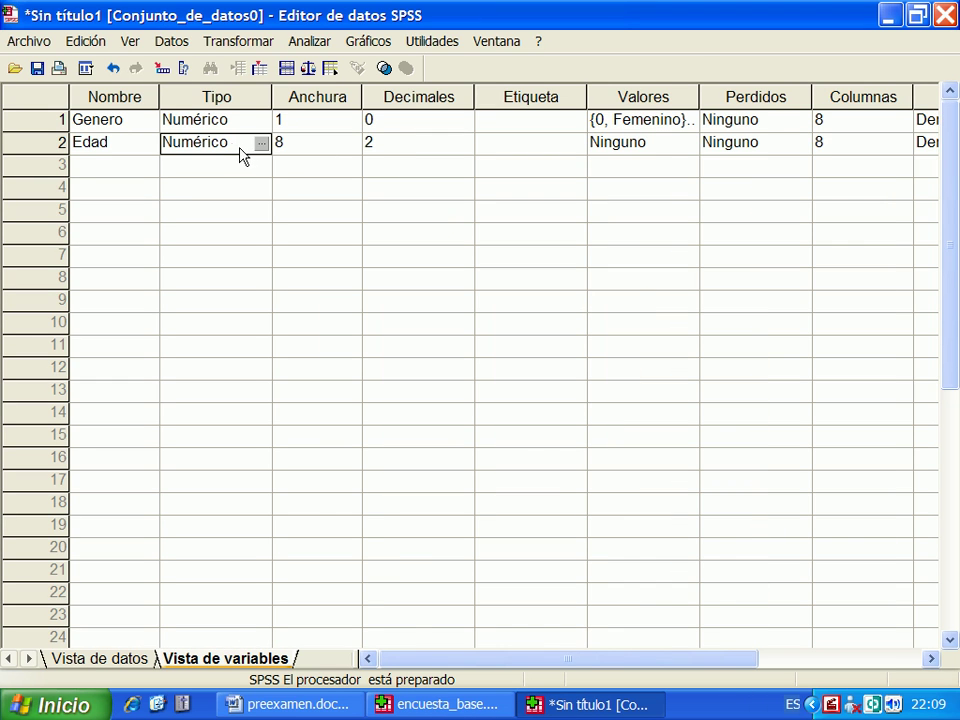
Step: Set the Edad variable's decimals to 0 and its width to 3
{"action": "left_click", "coordinate": [371, 146]}
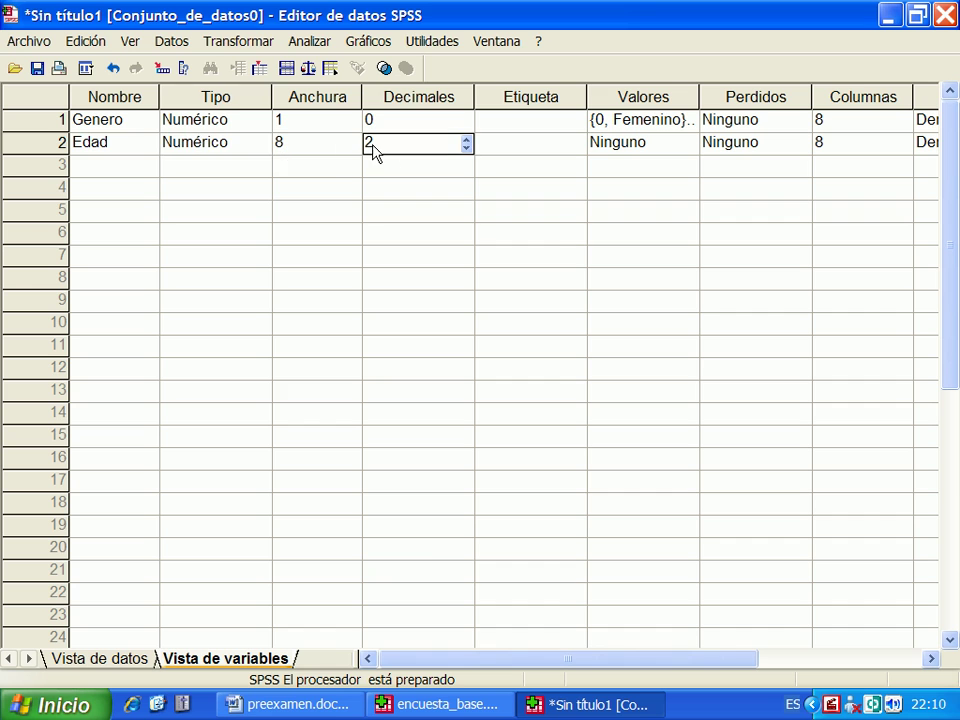
{"action": "double_click", "coordinate": [465, 149]}
{"action": "left_click", "coordinate": [340, 146]}
{"action": "left_click", "coordinate": [354, 147]}
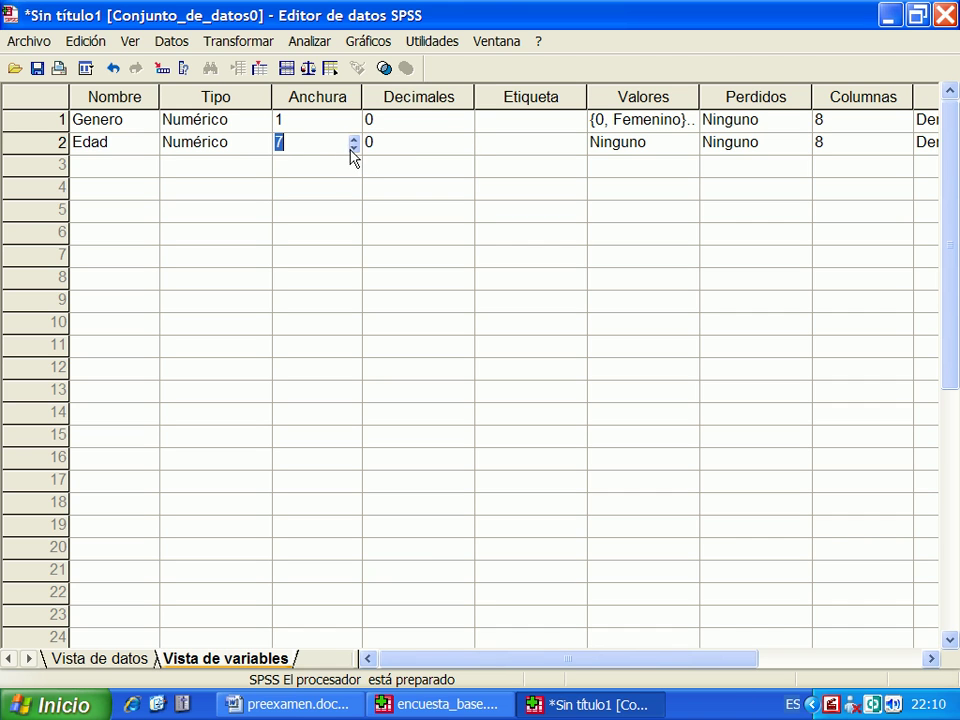
{"action": "type", "text": "3"}
{"action": "left_click", "coordinate": [508, 152]}
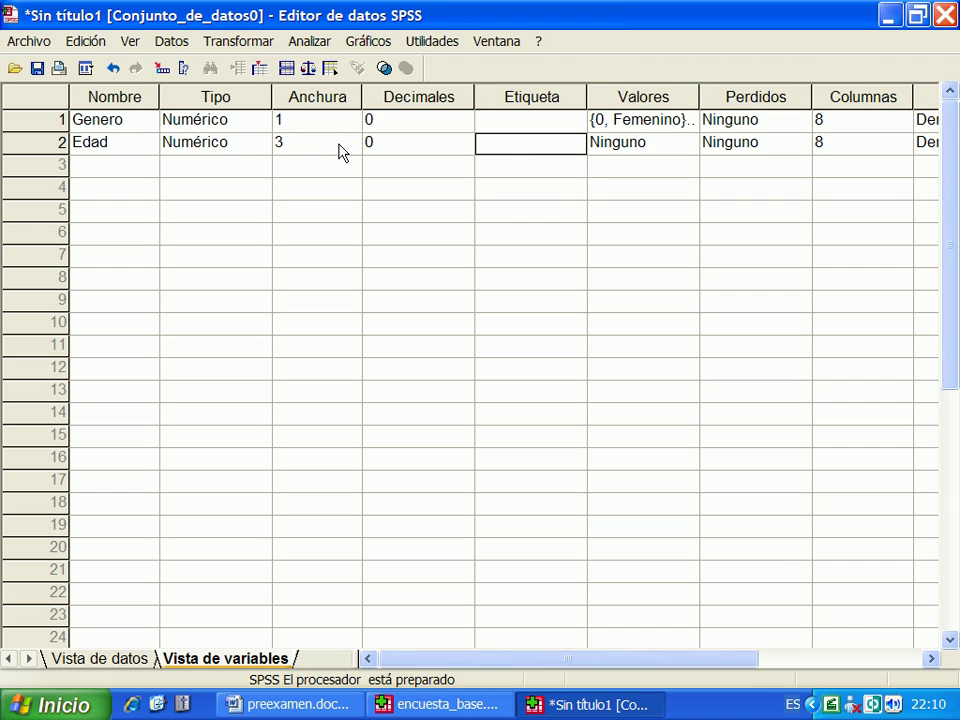
Step: Check the source dataset and add a third numeric variable named Peso to the untitled dataset
{"action": "left_click", "coordinate": [74, 170]}
{"action": "key", "text": "alt+Tab"}
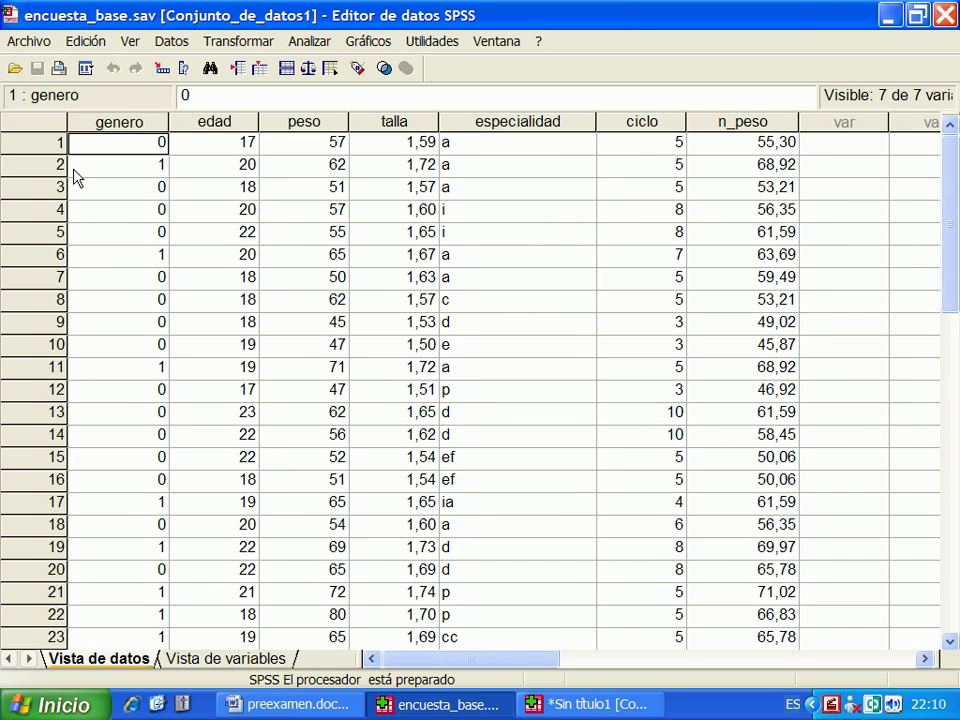
{"action": "key", "text": "alt+Tab"}
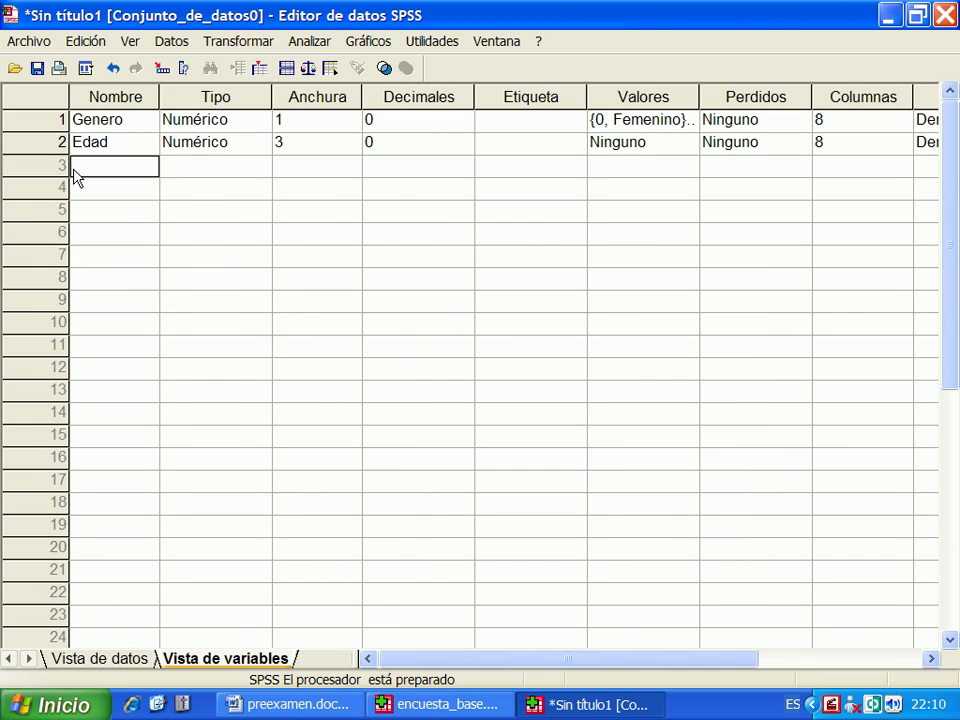
{"action": "type", "text": "Peso"}
{"action": "left_click", "coordinate": [231, 172]}
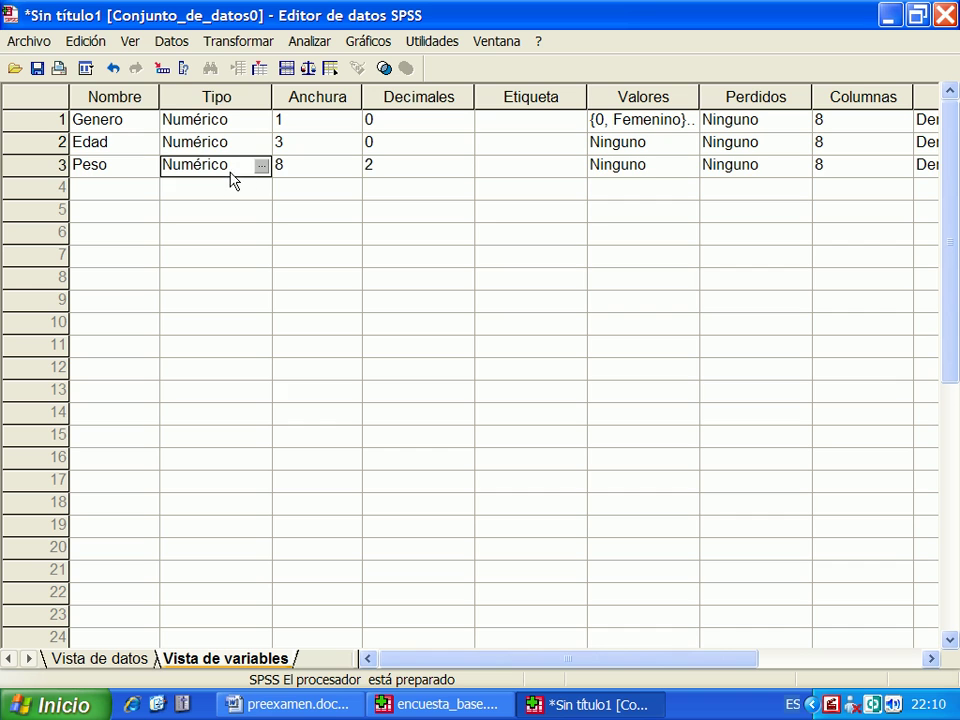
Step: Set the Peso variable's decimals to 0 and its width to 3
{"action": "left_click", "coordinate": [349, 172]}
{"action": "left_click", "coordinate": [466, 172]}
{"action": "double_click", "coordinate": [467, 170]}
{"action": "left_click", "coordinate": [332, 171]}
{"action": "left_click", "coordinate": [353, 170]}
{"action": "type", "text": "3"}
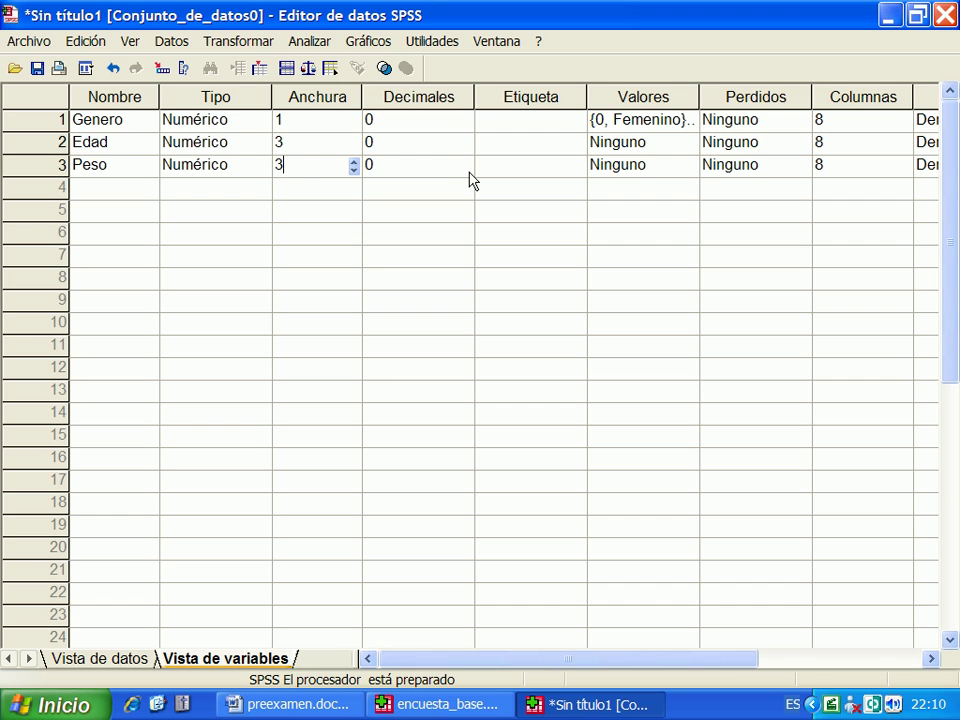
{"action": "left_click", "coordinate": [515, 172]}
{"action": "left_click", "coordinate": [645, 170]}
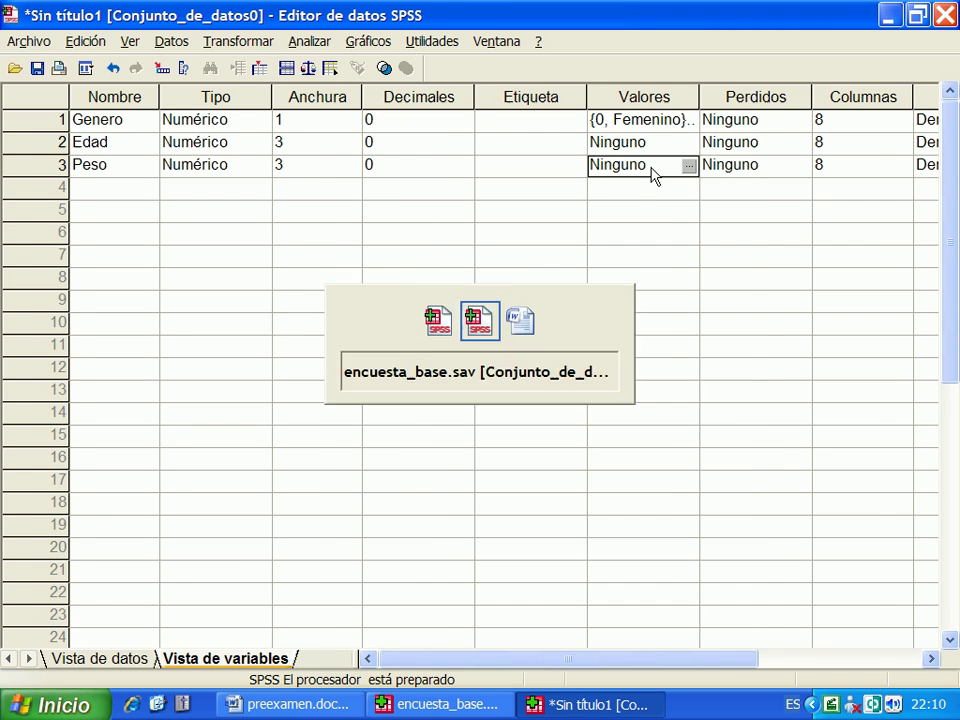
Step: Review the records in encuesta_base.sav and add a fourth numeric variable named Talla to the untitled dataset
{"action": "key", "text": "alt+Tab"}
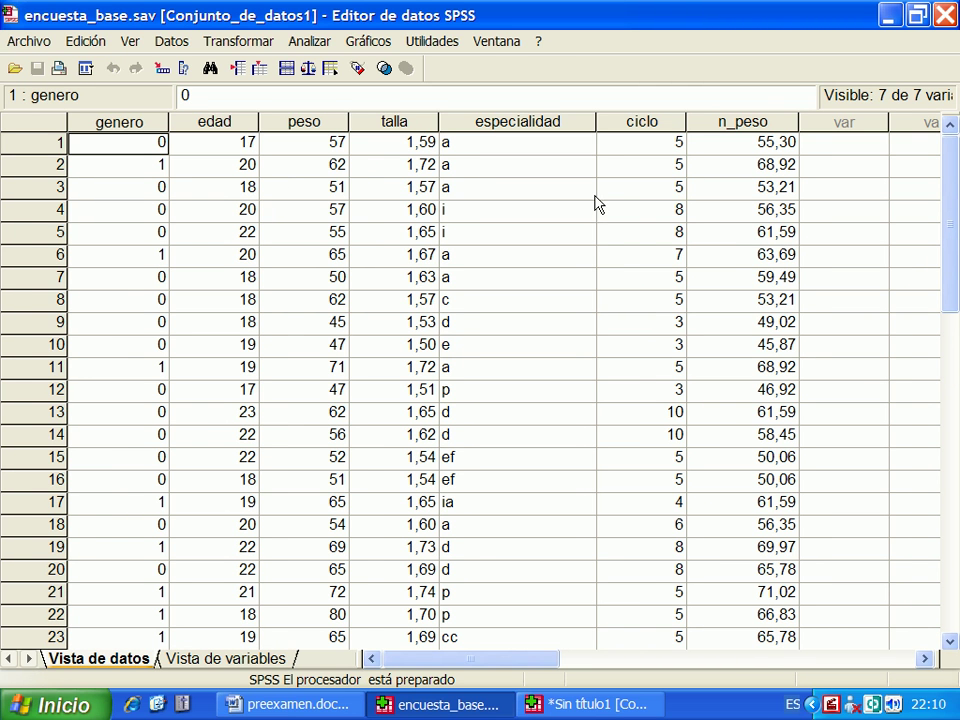
{"action": "scroll", "coordinate": [550, 250], "scroll_direction": "down", "scroll_amount": 1}
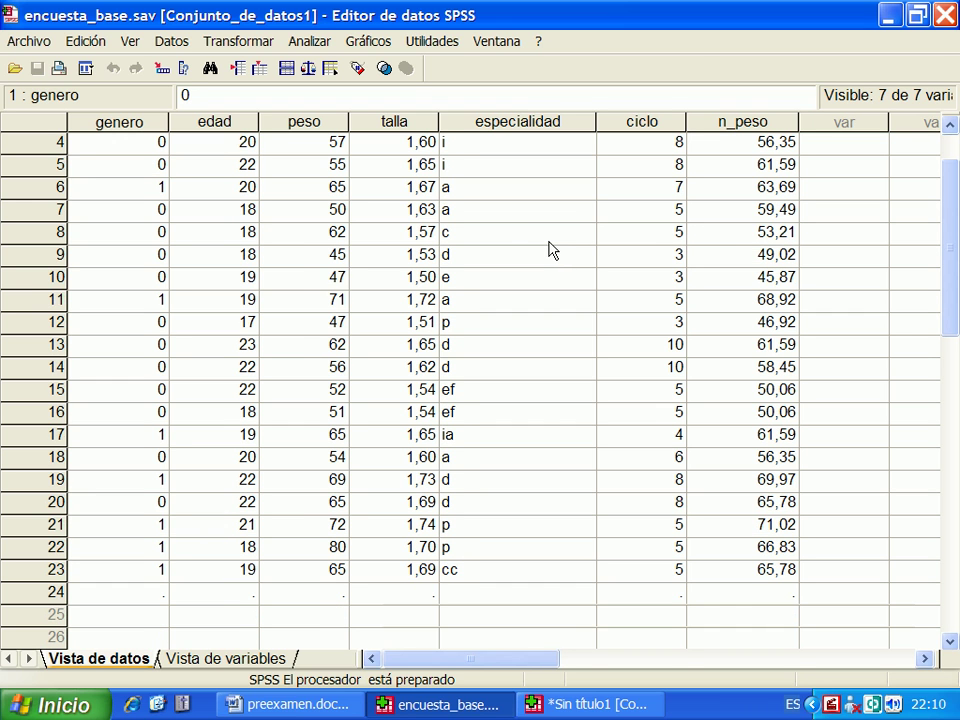
{"action": "scroll", "coordinate": [548, 249], "scroll_direction": "up", "scroll_amount": 1}
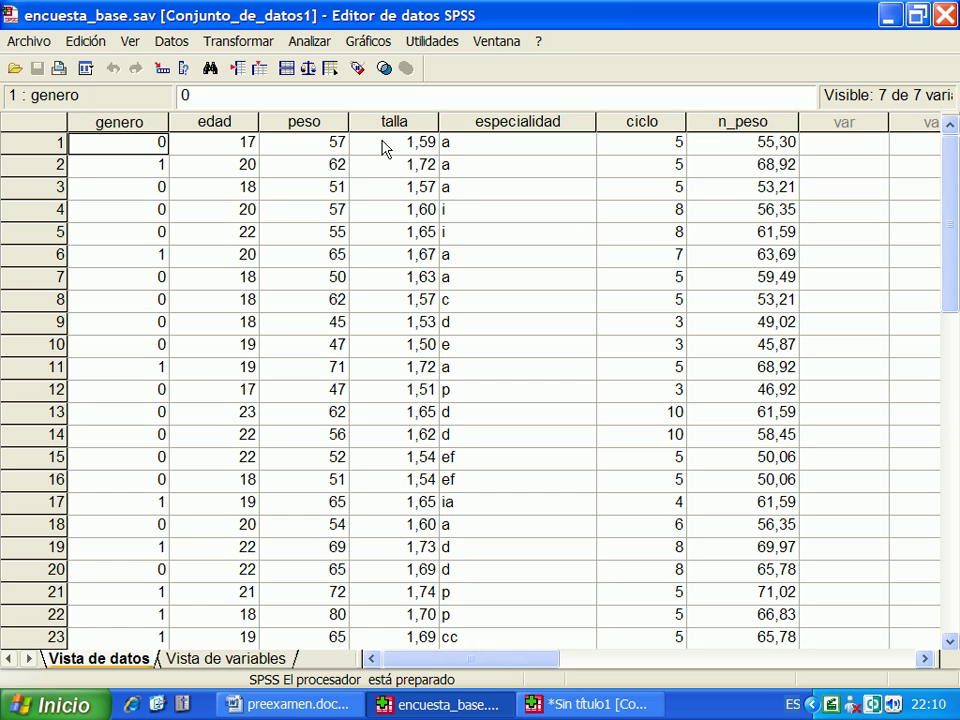
{"action": "key", "text": "alt+Tab"}
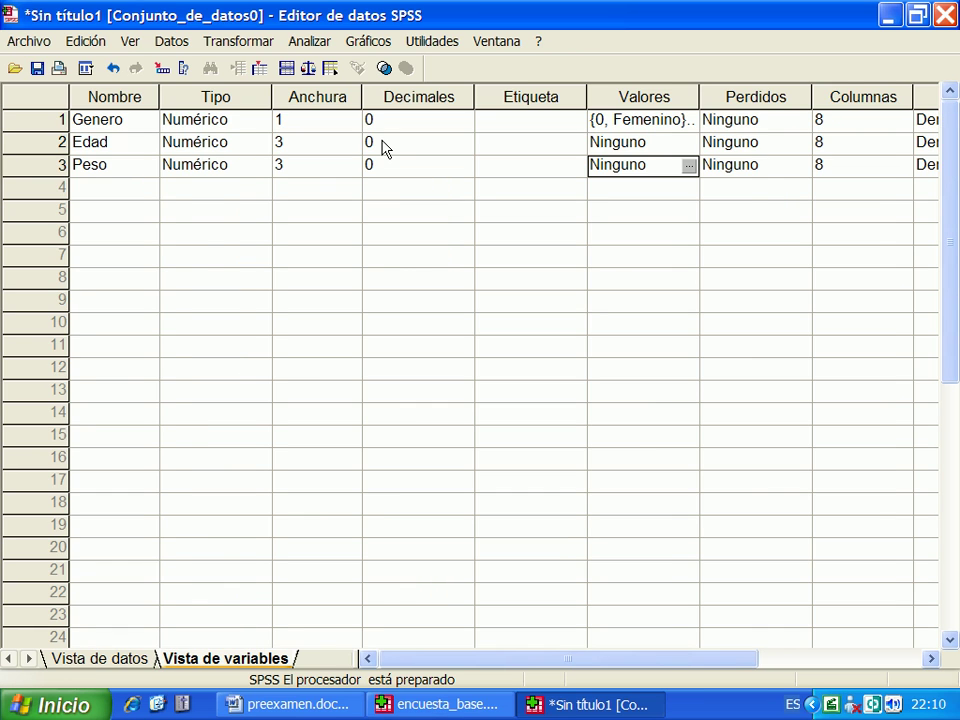
{"action": "left_click", "coordinate": [333, 169]}
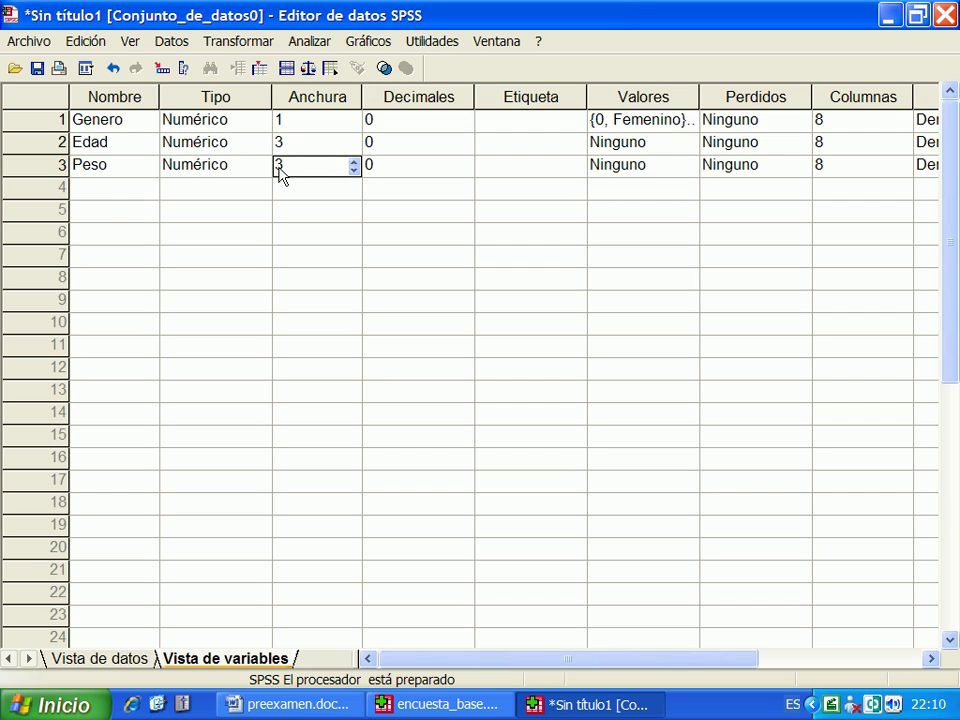
{"action": "left_click", "coordinate": [119, 190]}
{"action": "type", "text": "Talla"}
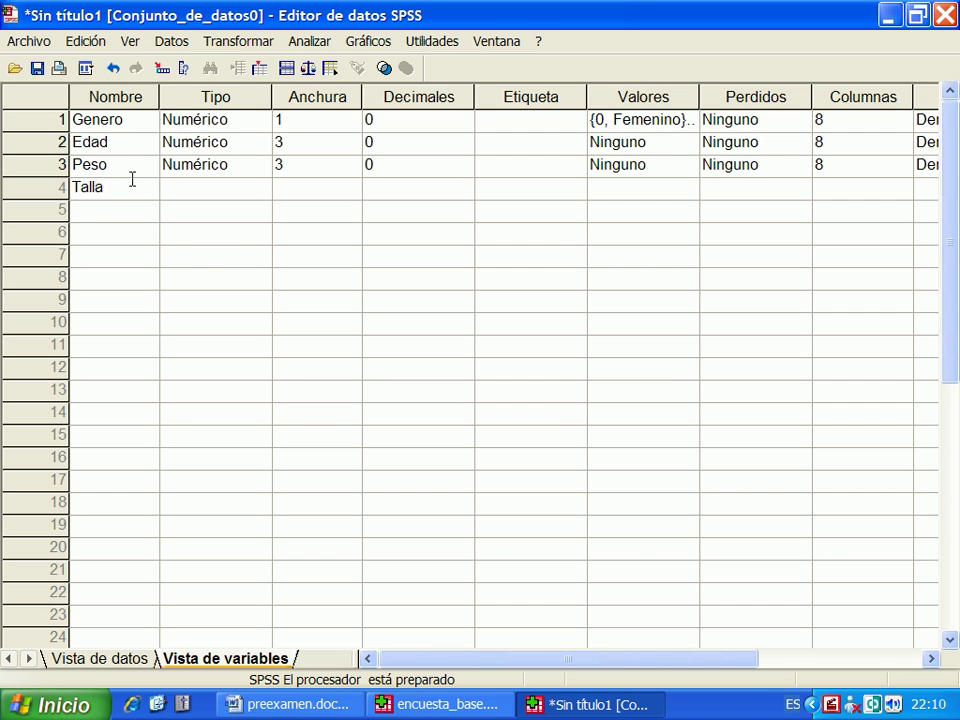
{"action": "left_click", "coordinate": [199, 188]}
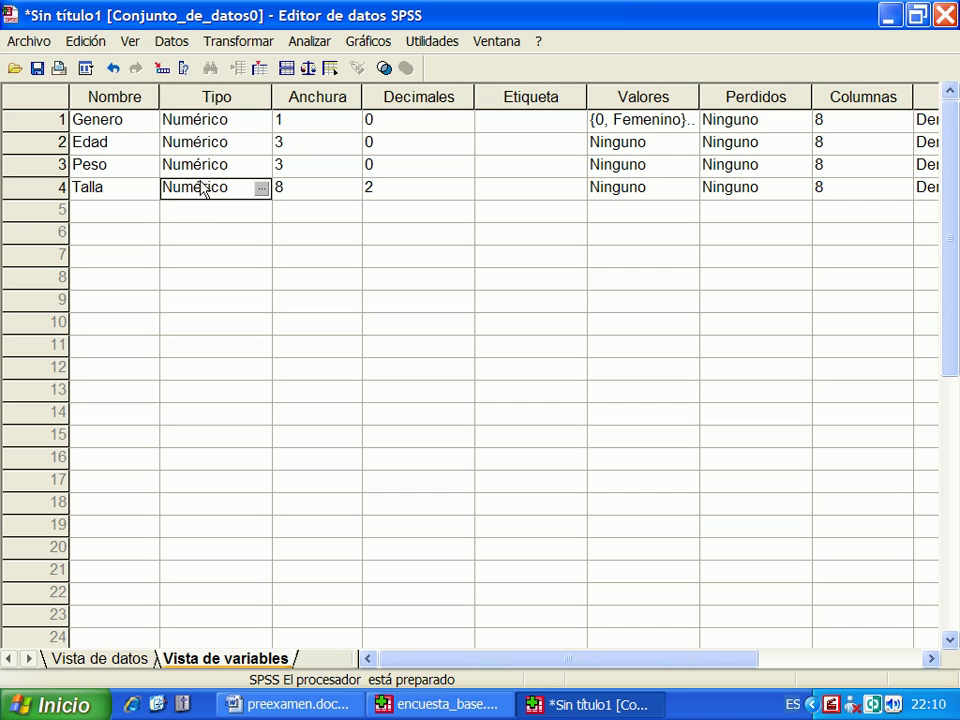
Step: Set the Talla variable's width to 3
{"action": "left_click", "coordinate": [347, 192]}
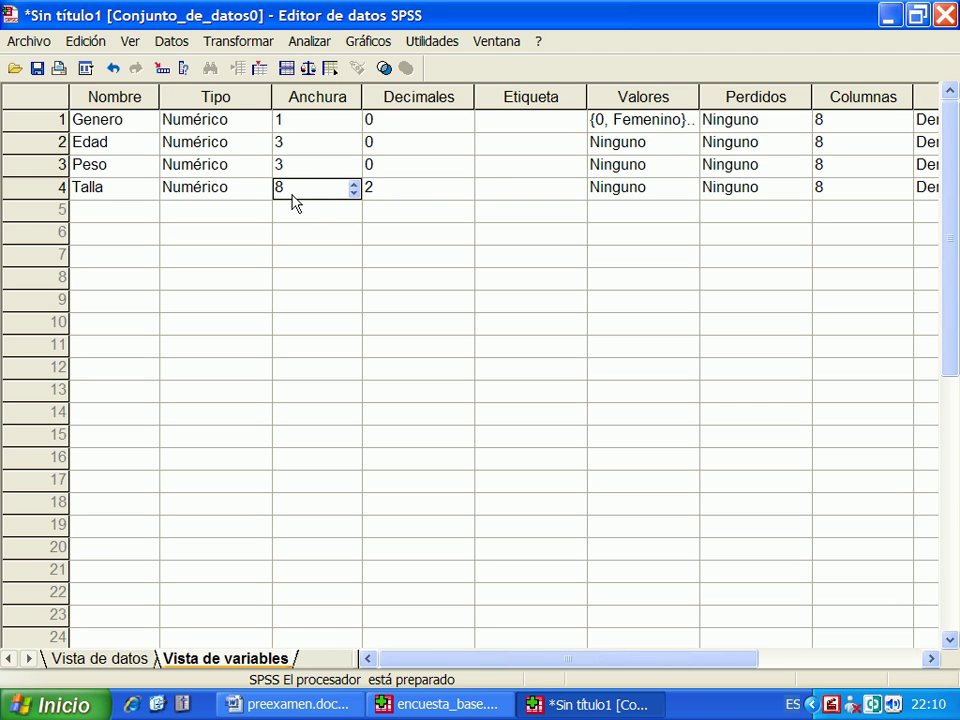
{"action": "left_click", "coordinate": [353, 192]}
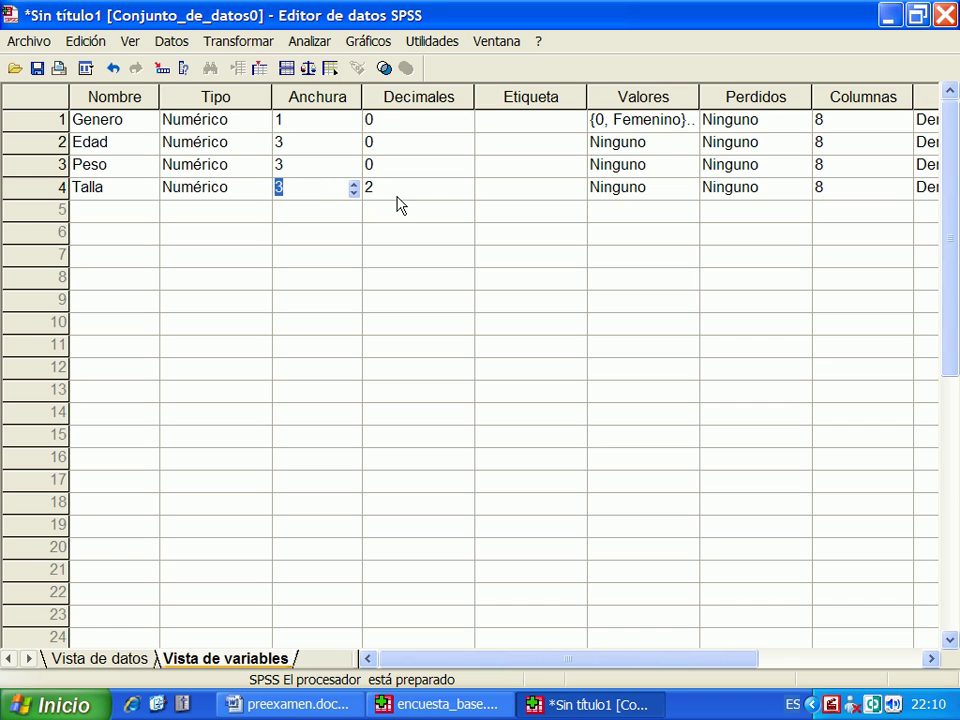
{"action": "left_click", "coordinate": [444, 194]}
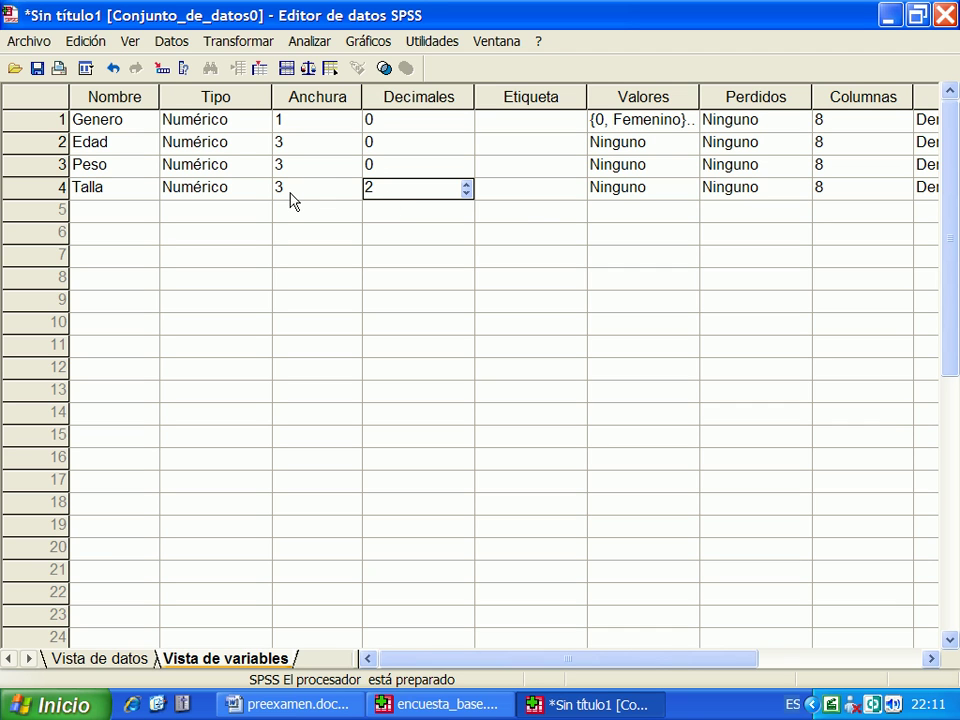
{"action": "left_click", "coordinate": [637, 195]}
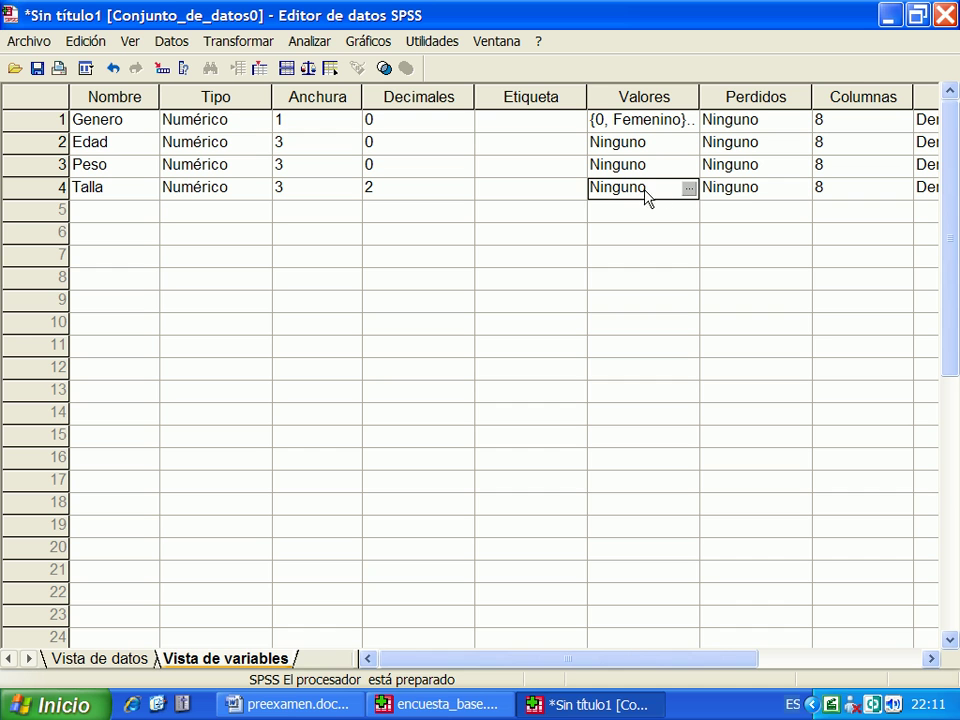
Step: Check the source dataset and add a fifth variable named Especialidad to the untitled dataset
{"action": "left_click", "coordinate": [116, 216]}
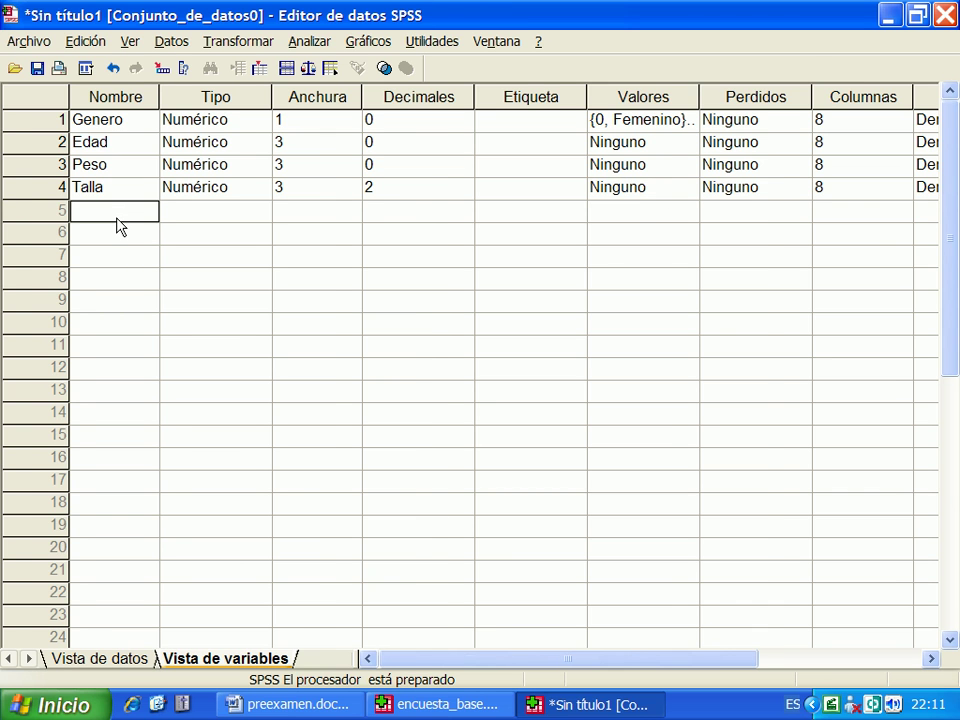
{"action": "key", "text": "alt+Tab"}
{"action": "key", "text": "alt+Tab"}
{"action": "type", "text": "Especialidad"}
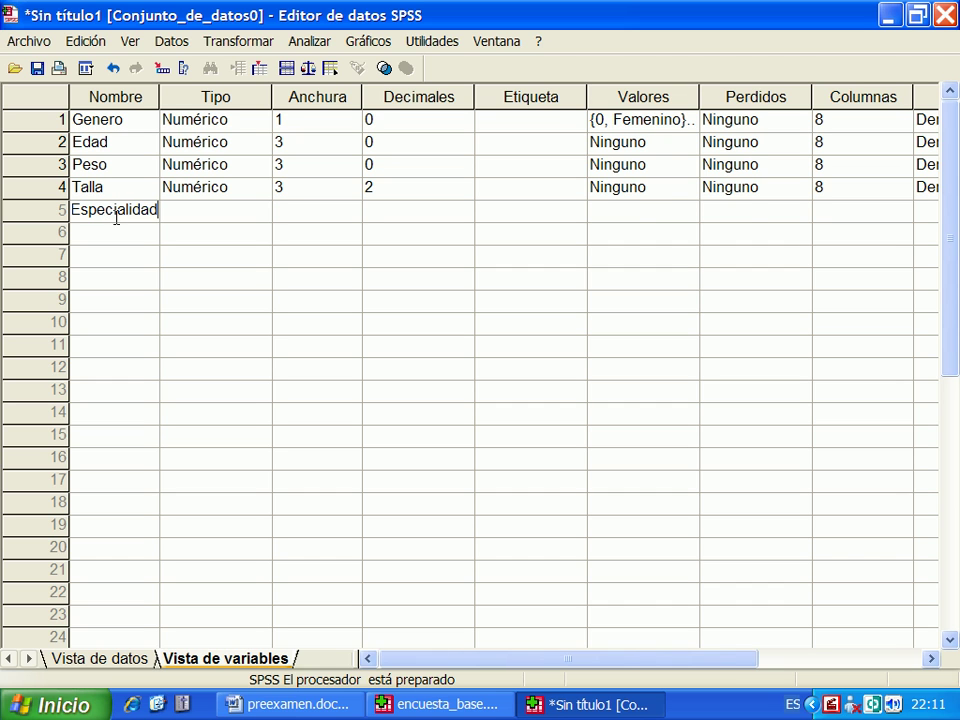
{"action": "key", "text": "Tab"}
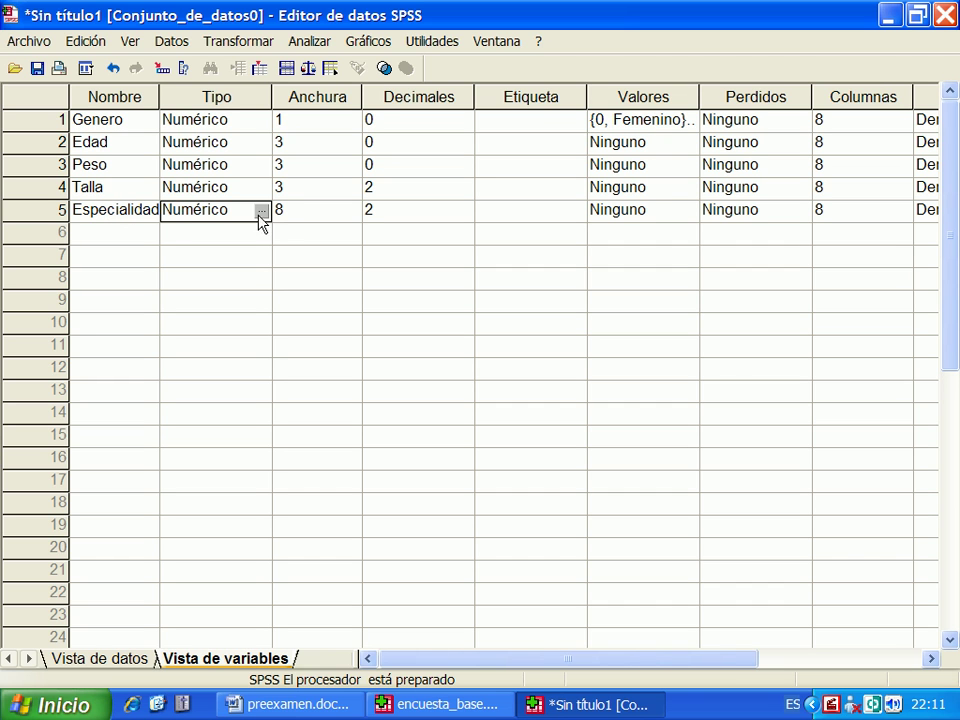
Step: Change the Especialidad variable's type to Cadena with 2 characters
{"action": "left_click", "coordinate": [261, 211]}
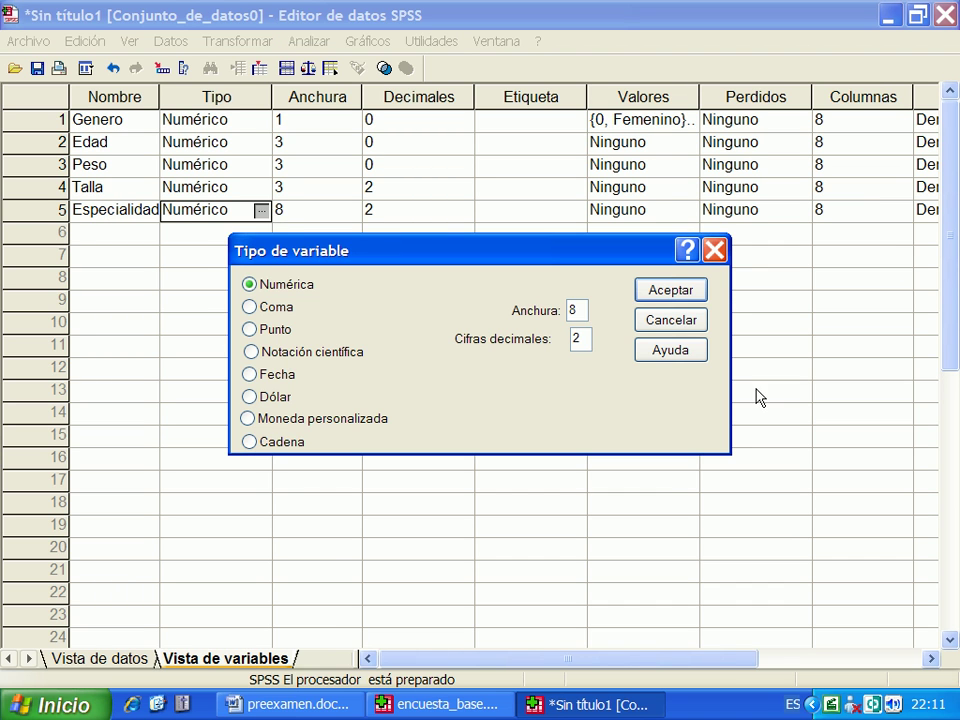
{"action": "left_click", "coordinate": [251, 442]}
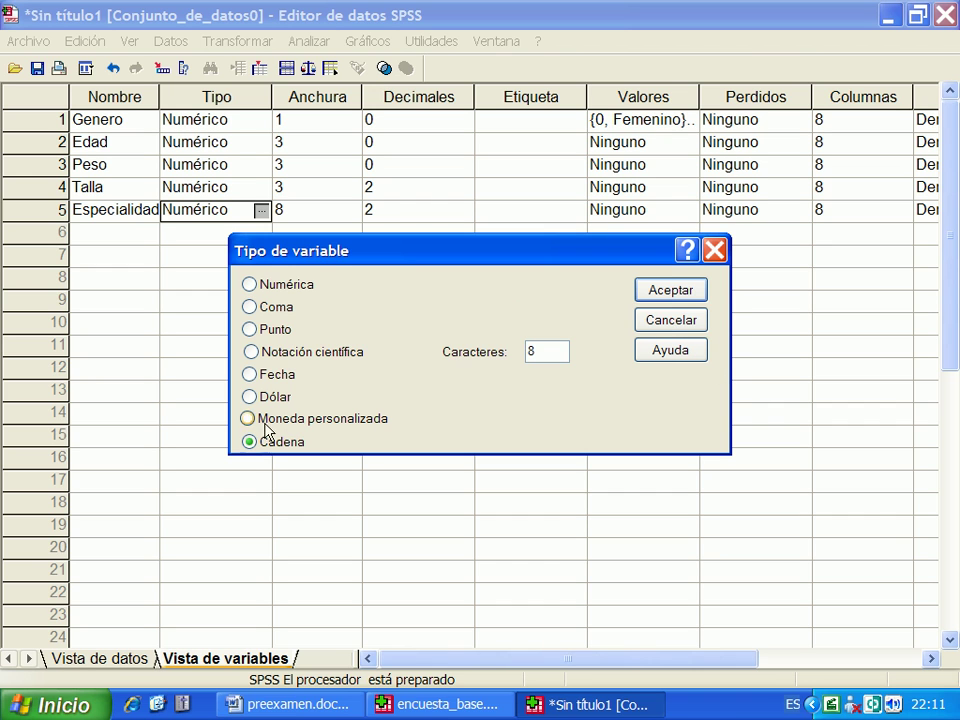
{"action": "double_click", "coordinate": [531, 351]}
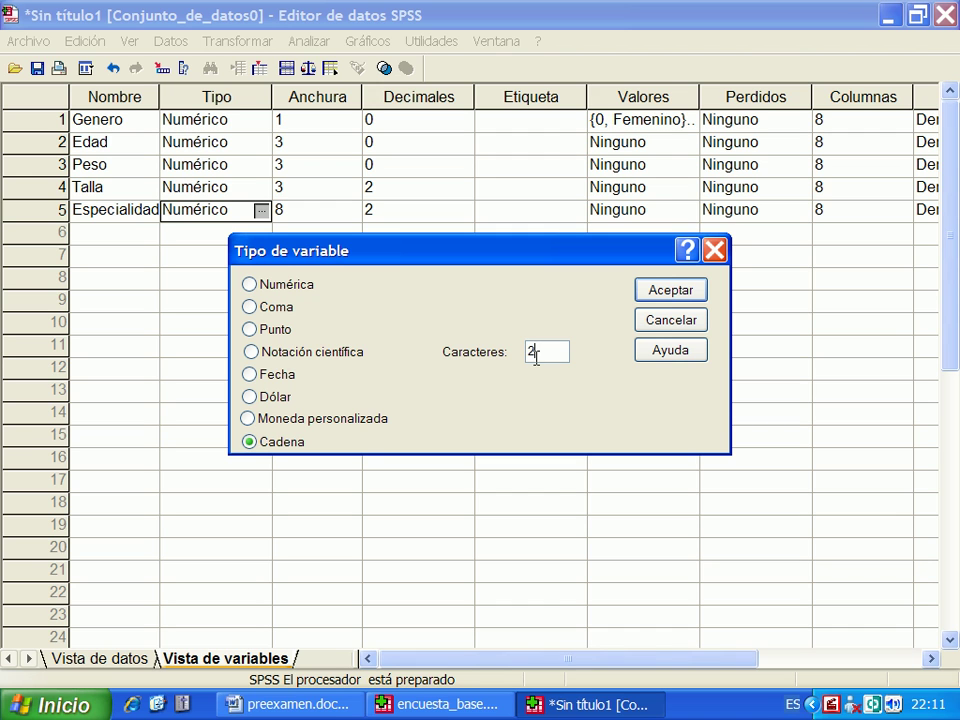
{"action": "left_click", "coordinate": [660, 290]}
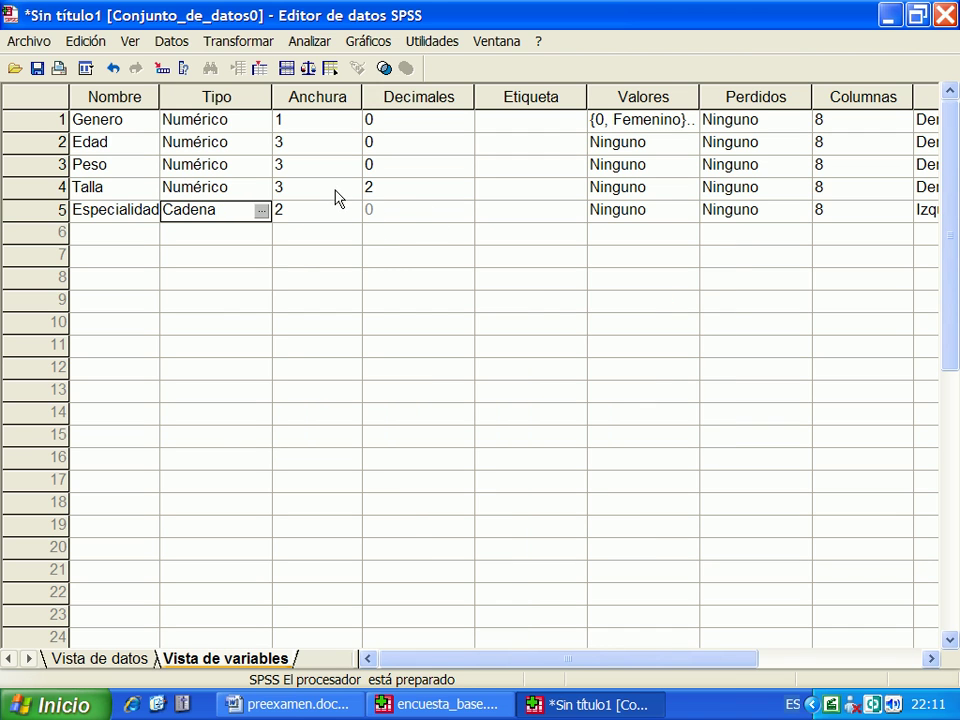
Step: Open the value labels of Especialidad and display the data of encuesta_base.sav as value labels for reference
{"action": "left_click", "coordinate": [671, 213]}
{"action": "left_click", "coordinate": [688, 211]}
{"action": "key", "text": "alt+Tab"}
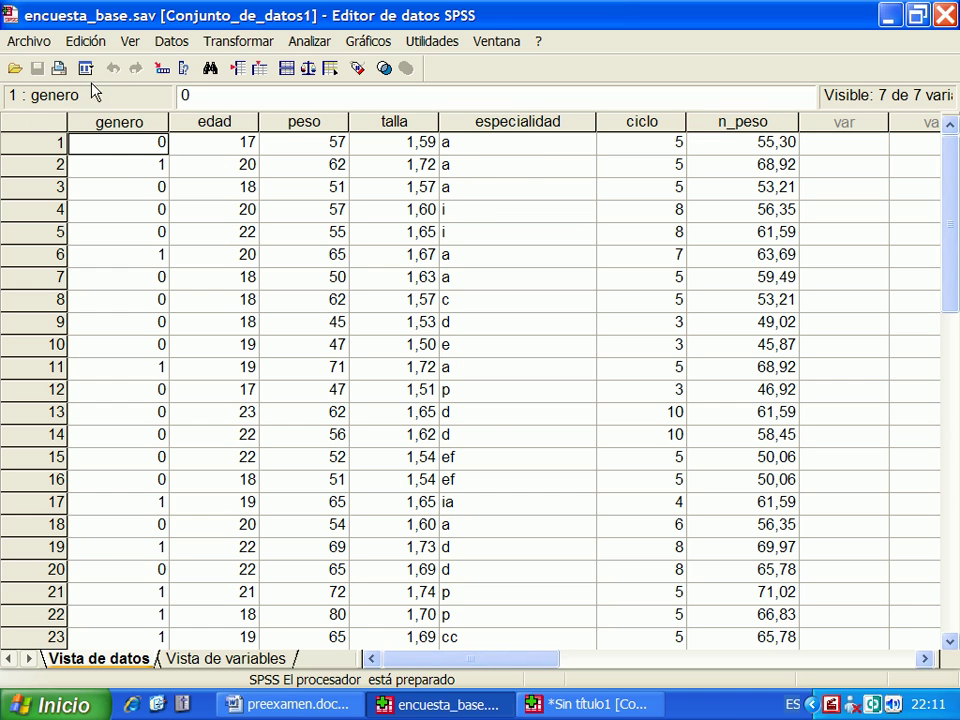
{"action": "left_click", "coordinate": [132, 44]}
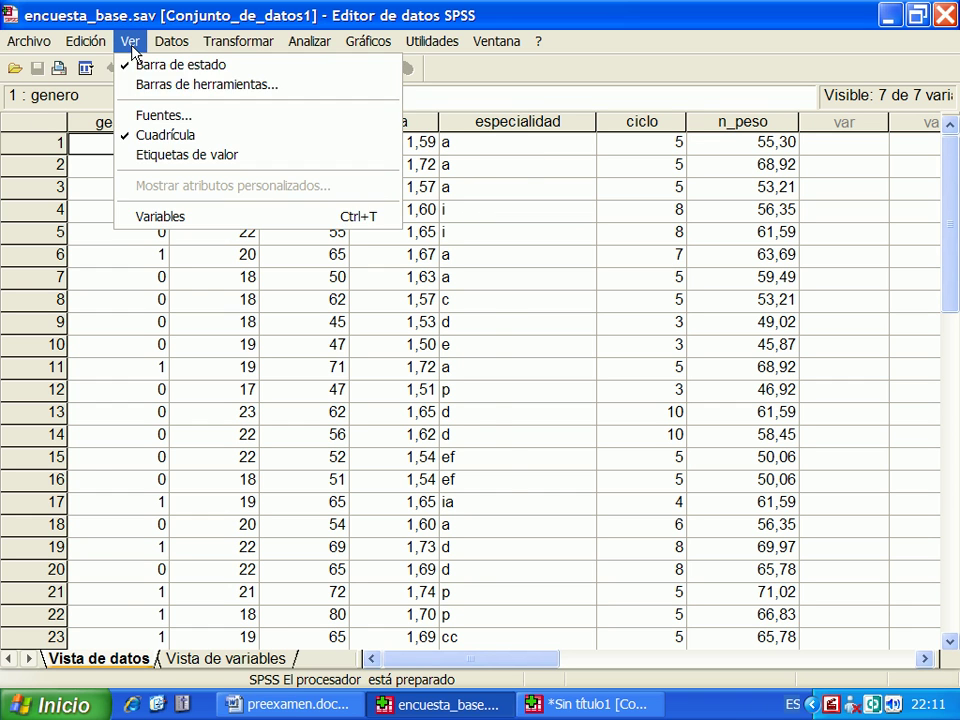
{"action": "left_click", "coordinate": [133, 157]}
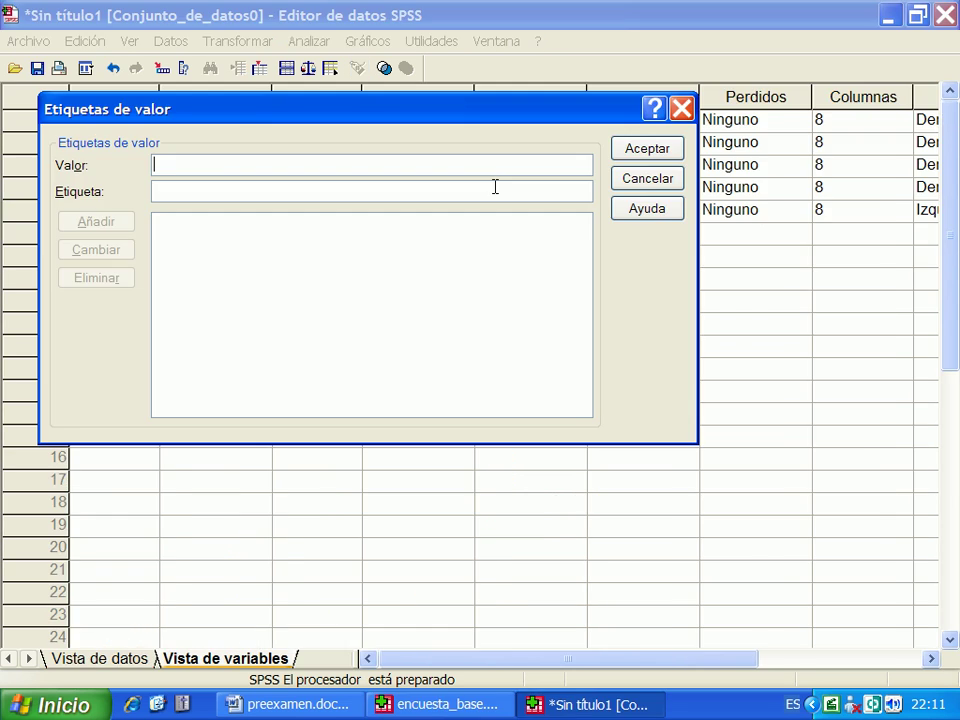
Step: Add the value label ad = administracion to the Especialidad variable
{"action": "type", "text": "ad"}
{"action": "type", "text": "a"}
{"action": "type", "text": "dministr"}
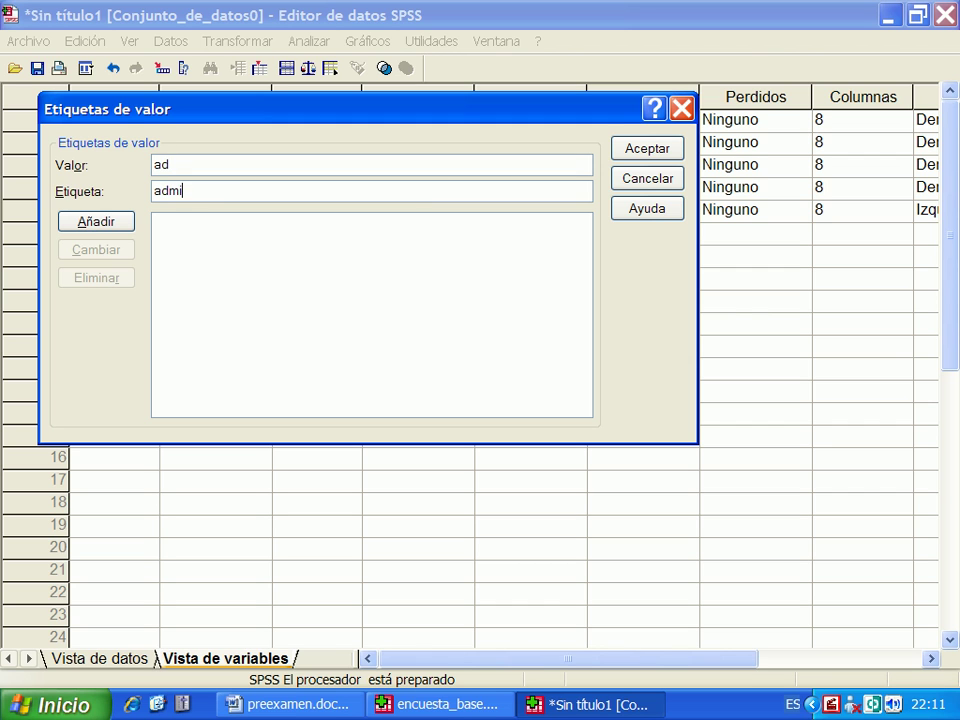
{"action": "type", "text": "acion"}
{"action": "left_click", "coordinate": [80, 222]}
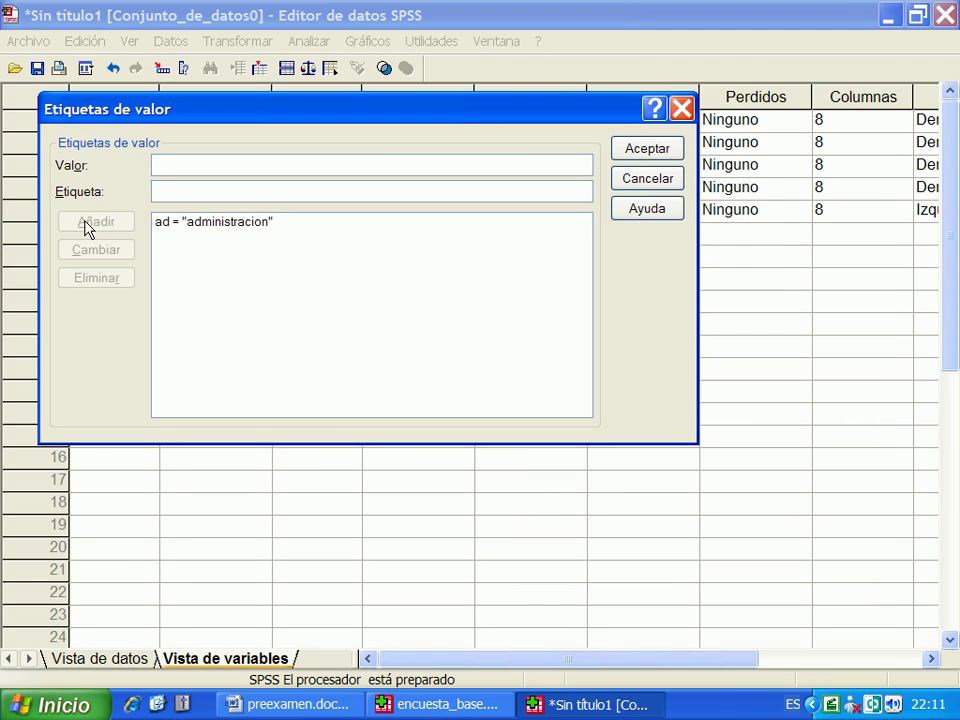
Step: Add the value labels id = Idiomas and co = contabilidad to Especialidad, consulting the source dataset for the specialties
{"action": "type", "text": "id"}
{"action": "type", "text": "Idiomas"}
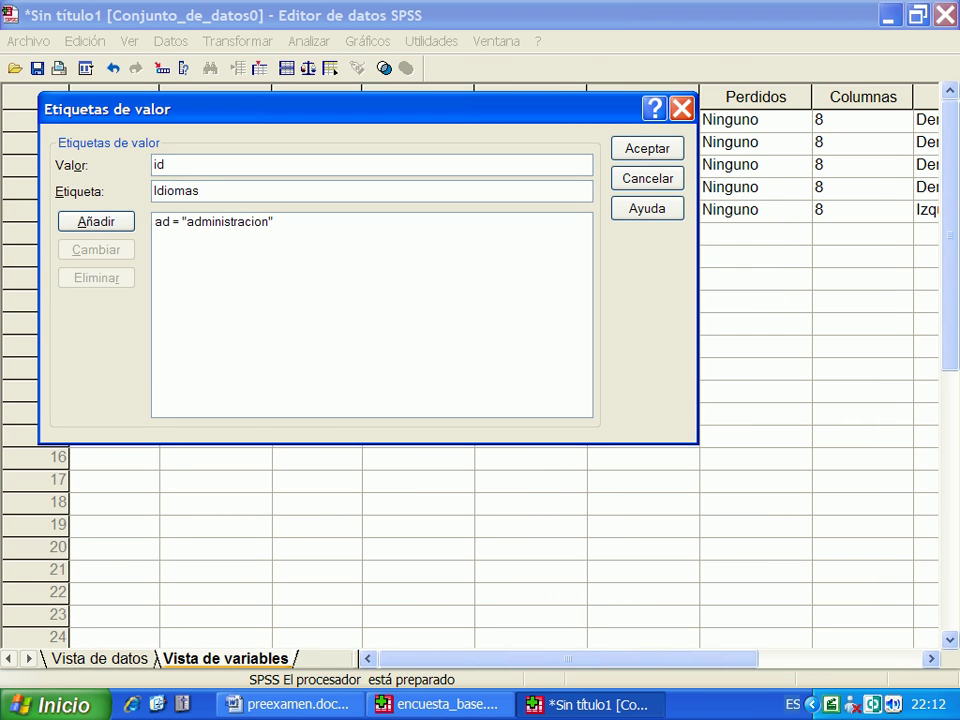
{"action": "left_click", "coordinate": [80, 228]}
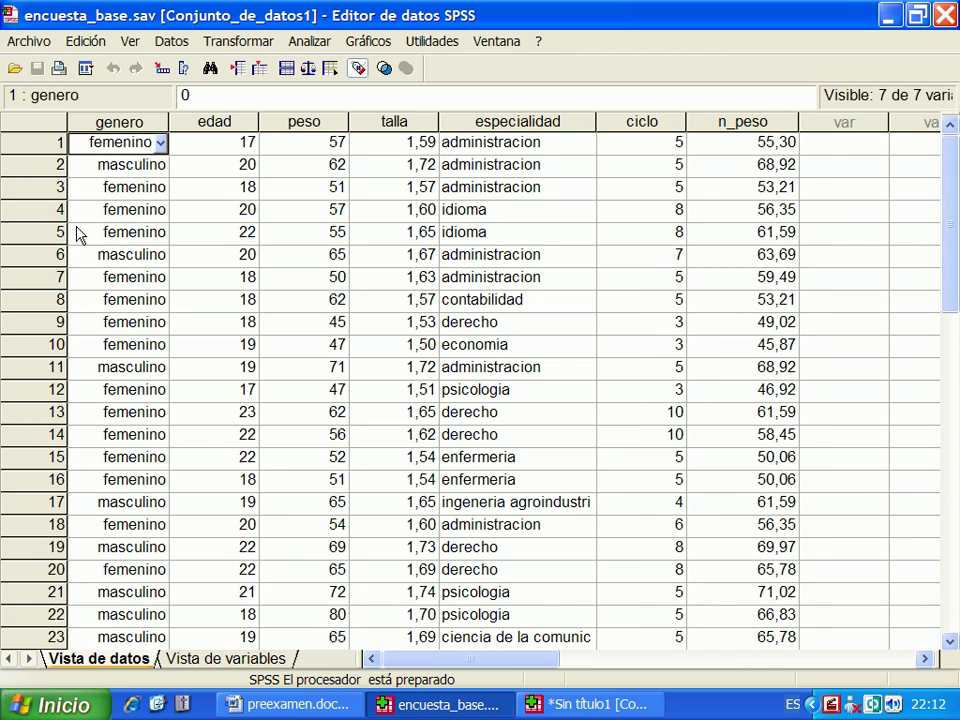
{"action": "left_click", "coordinate": [508, 300]}
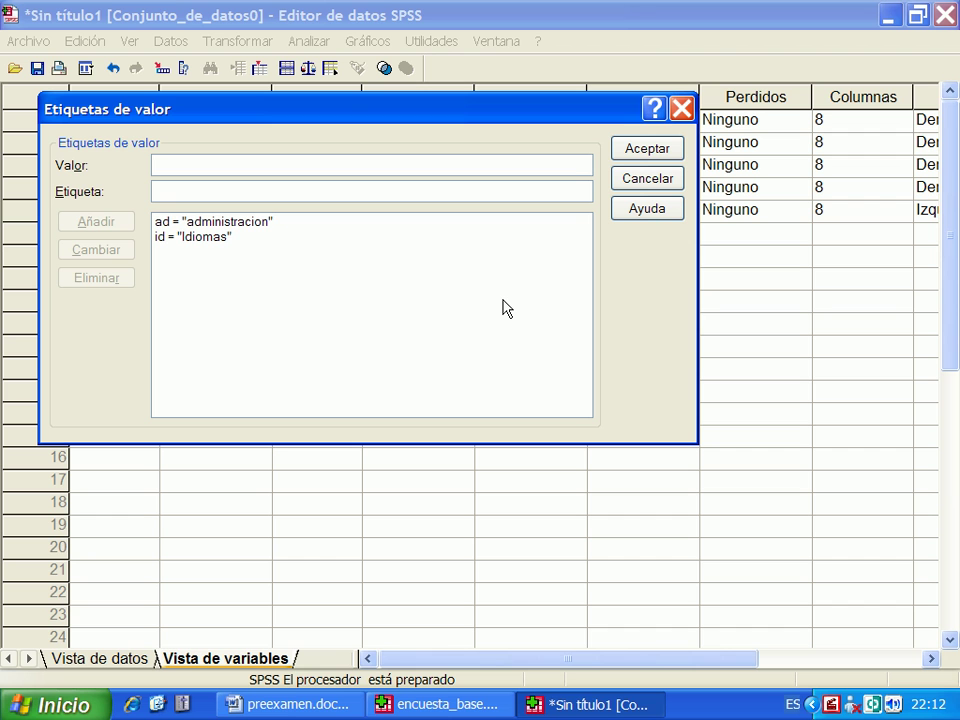
{"action": "type", "text": "co"}
{"action": "type", "text": "contabilidad"}
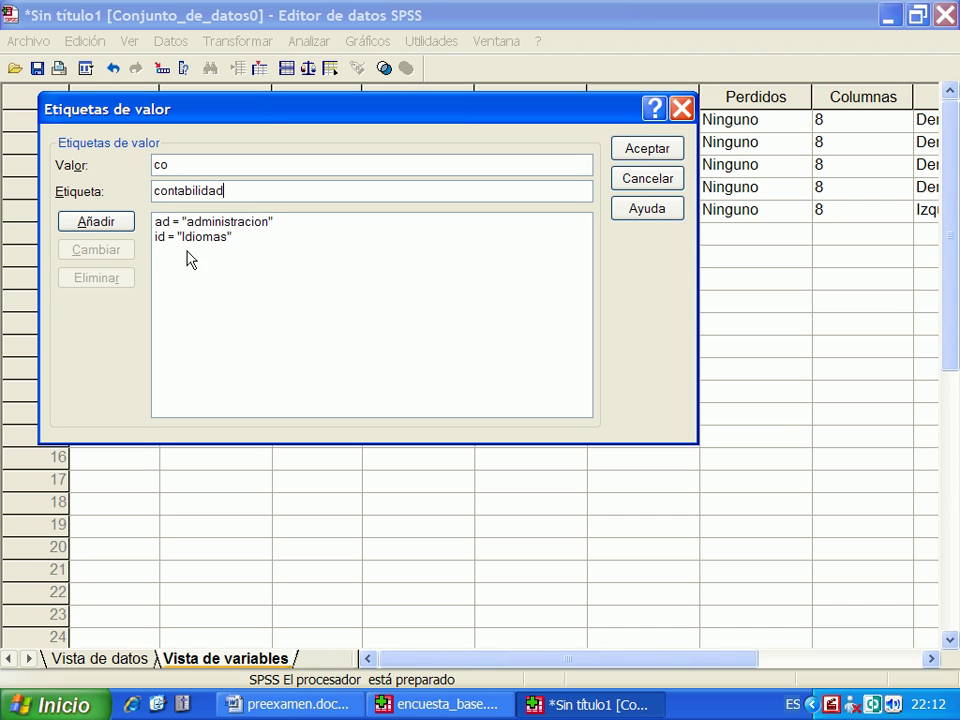
{"action": "left_click", "coordinate": [96, 221]}
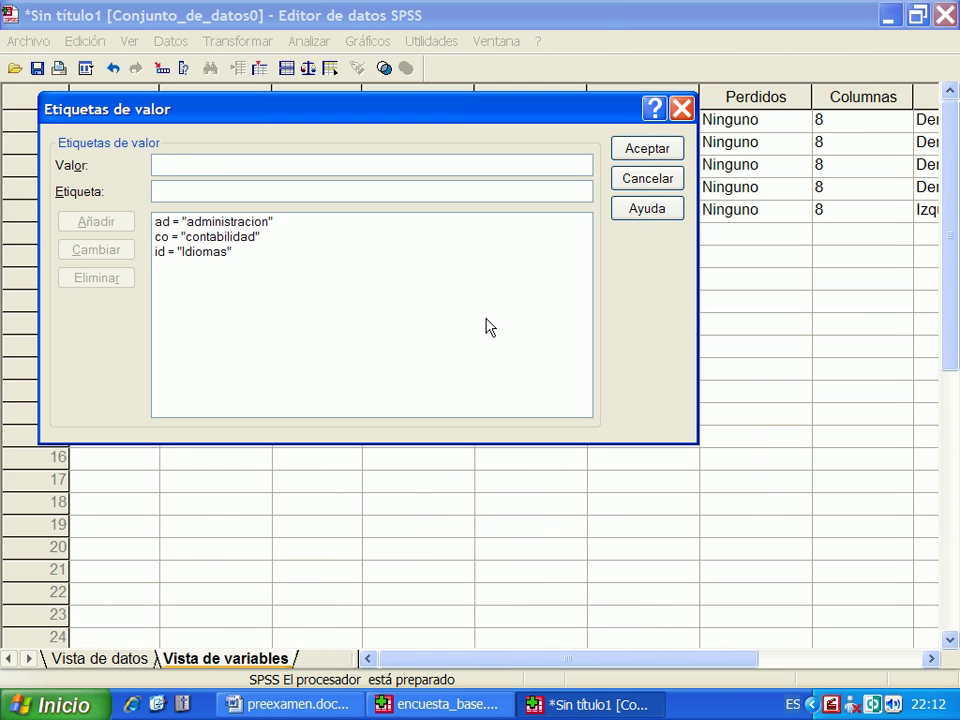
Step: Add the value label de = derecho to Especialidad and return to the source dataset
{"action": "type", "text": "de"}
{"action": "left_click", "coordinate": [202, 185]}
{"action": "left_click", "coordinate": [197, 165]}
{"action": "left_click", "coordinate": [178, 194]}
{"action": "type", "text": "derecho"}
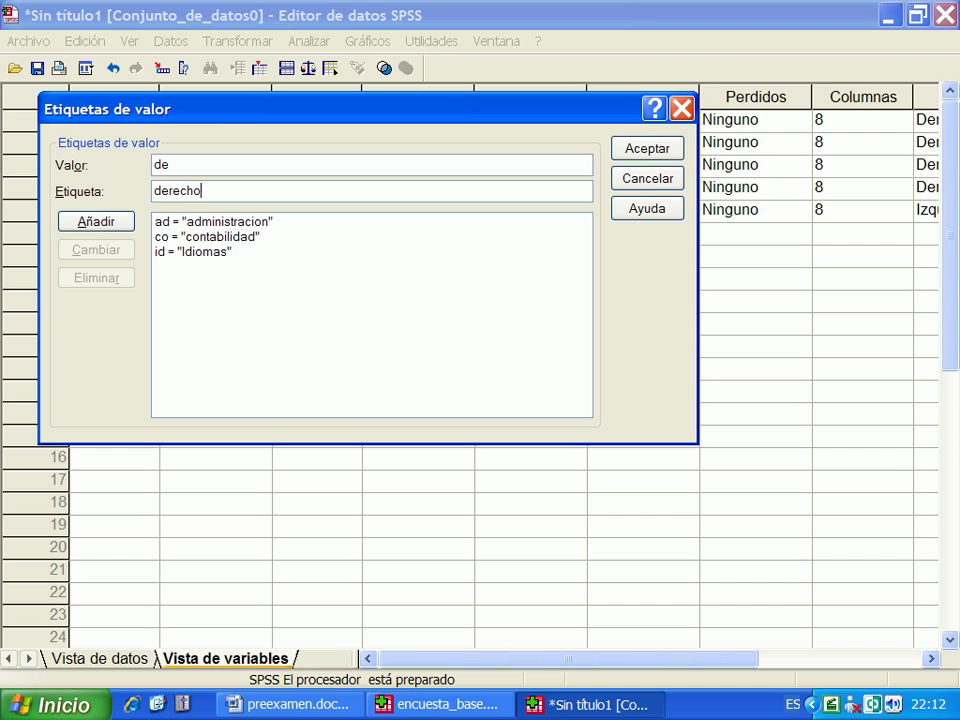
{"action": "left_click", "coordinate": [90, 221]}
{"action": "key", "text": "alt+Tab"}
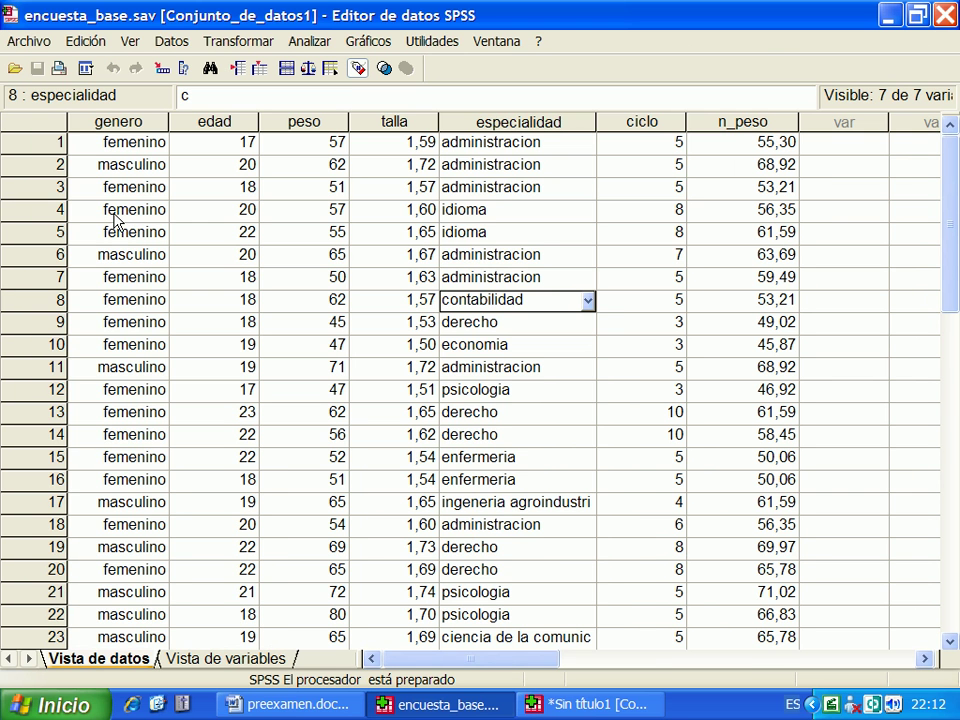
Step: Add the value label ec = economia to the Especialidad variable of the new dataset
{"action": "key", "text": "alt+Tab"}
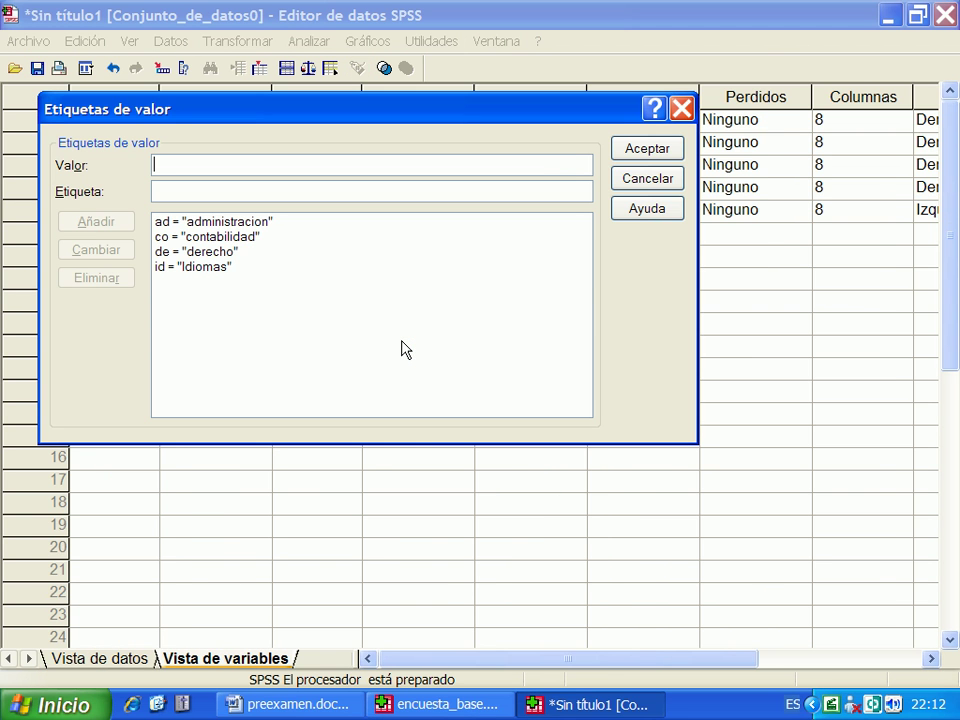
{"action": "type", "text": "eeconomia"}
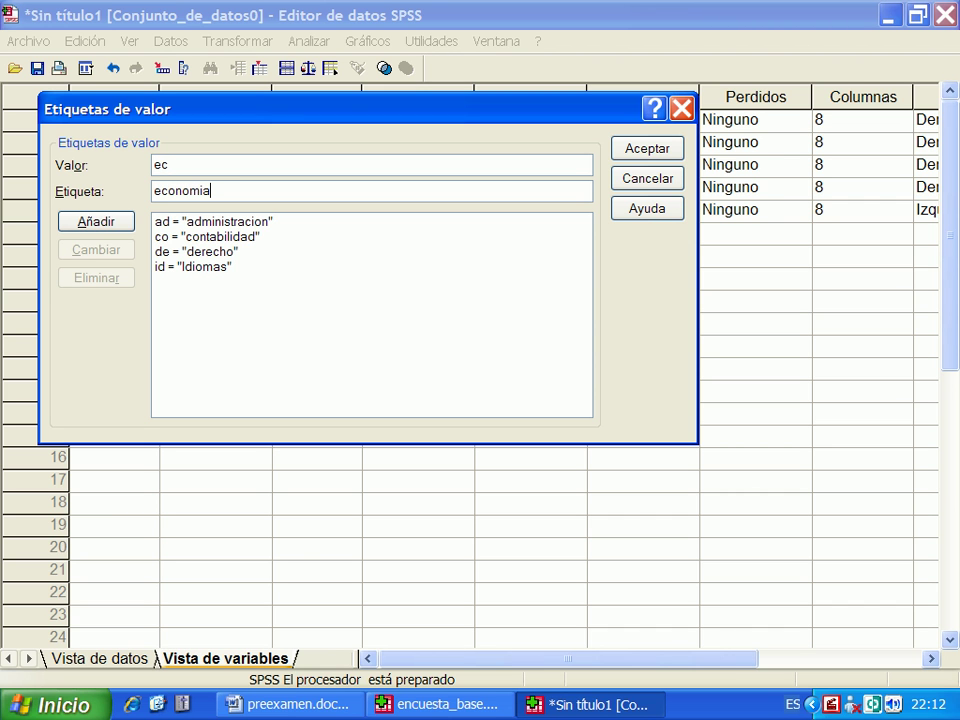
{"action": "left_click", "coordinate": [112, 224]}
Step: Consult the specialty of case 12 in encuesta_base.sav and add the value label ps = psicologia to Especialidad
{"action": "key", "text": "alt+Tab"}
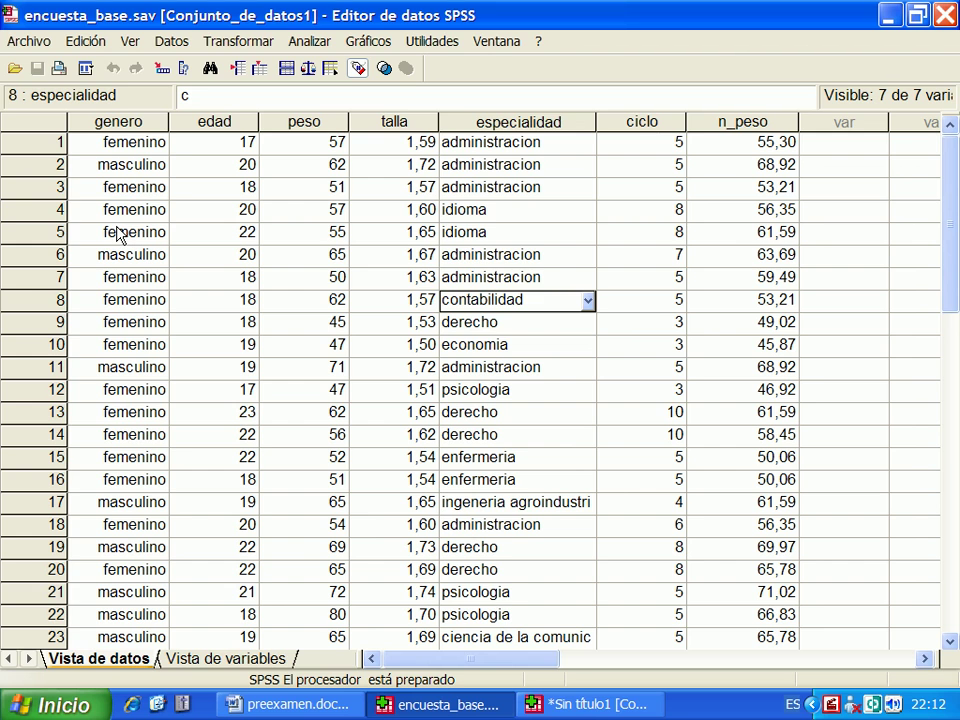
{"action": "left_click", "coordinate": [511, 394]}
{"action": "key", "text": "alt+Tab"}
{"action": "type", "text": "ps"}
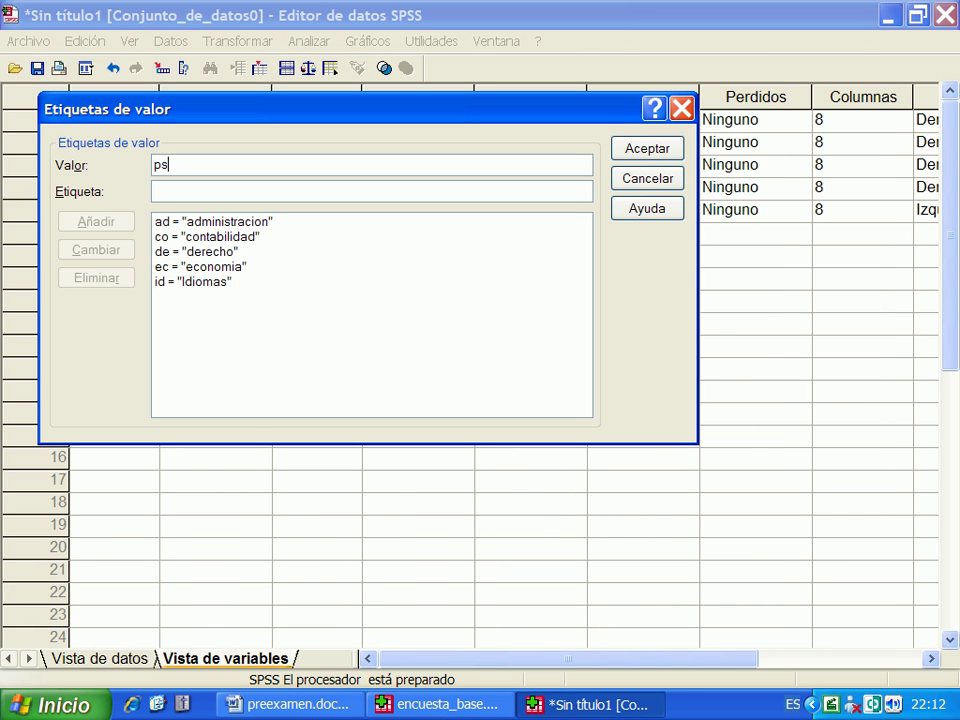
{"action": "type", "text": "psicologia"}
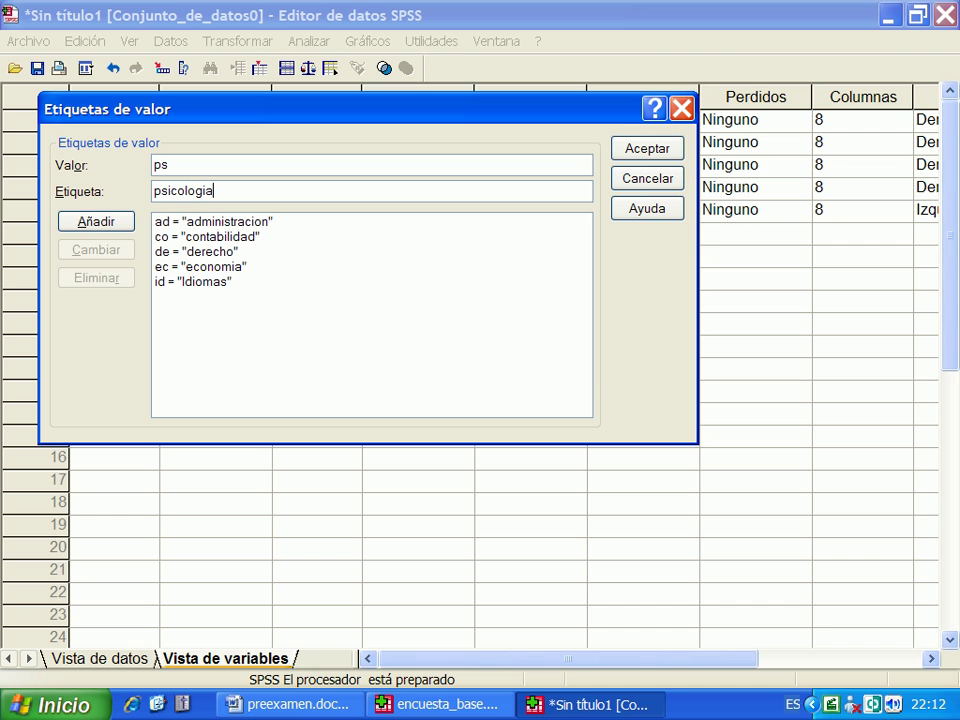
{"action": "key", "text": "alt+a"}
Step: Consult the specialty of case 15 in the source dataset and add the value label en = enfermeria to Especialidad
{"action": "key", "text": "alt+Tab"}
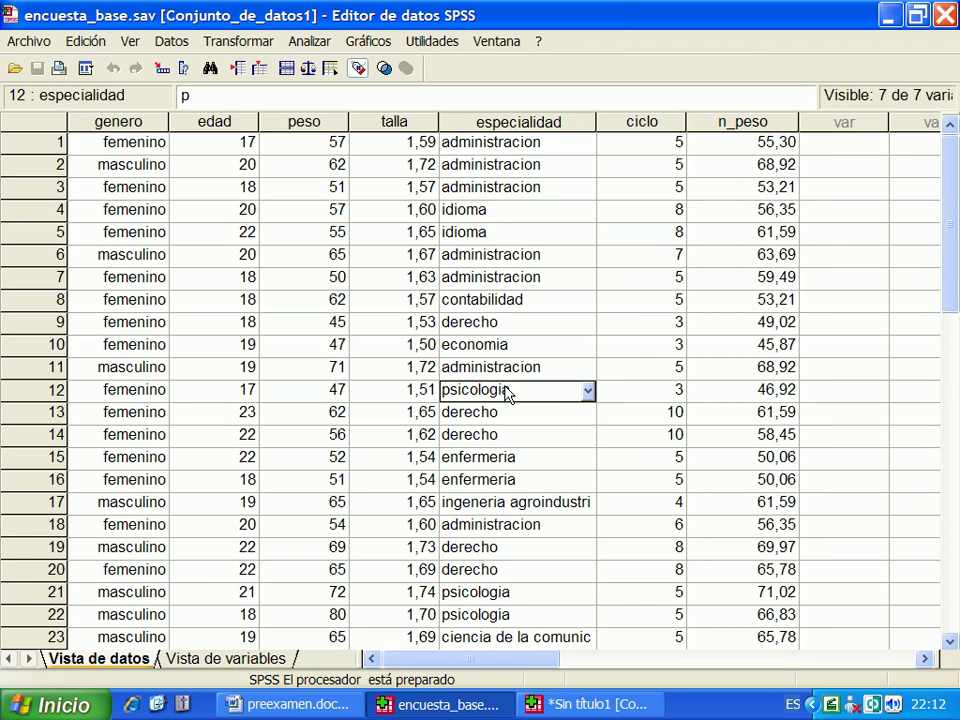
{"action": "left_click", "coordinate": [502, 460]}
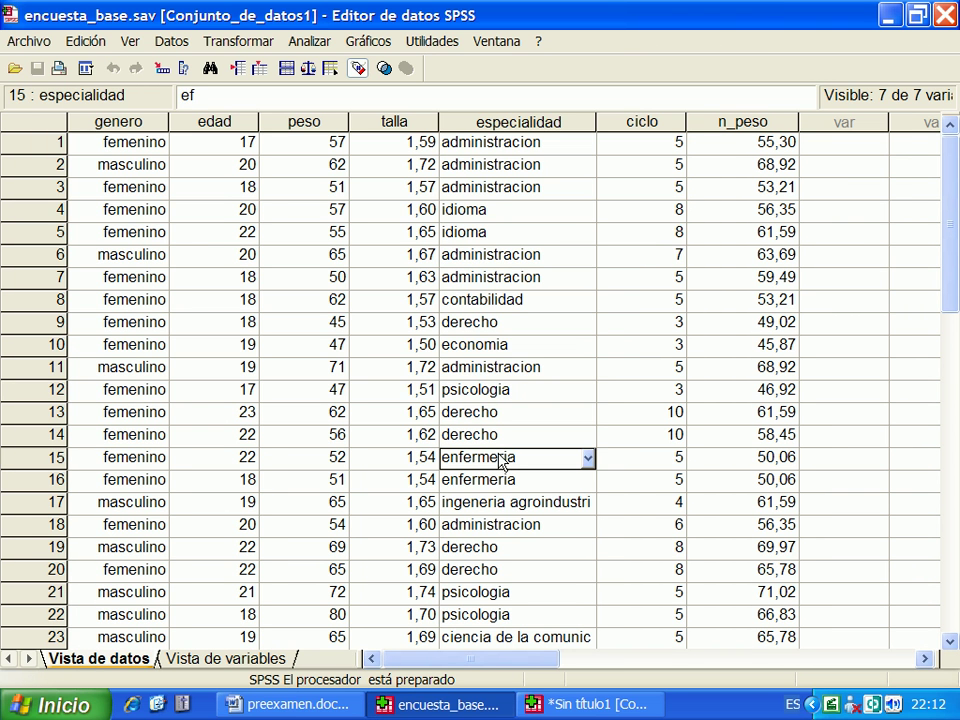
{"action": "key", "text": "alt+Tab"}
{"action": "type", "text": "en"}
{"action": "key", "text": "Tab"}
{"action": "type", "text": "enfermed"}
{"action": "key", "text": "BackSpace"}
{"action": "type", "text": "ria"}
{"action": "key", "text": "Return"}
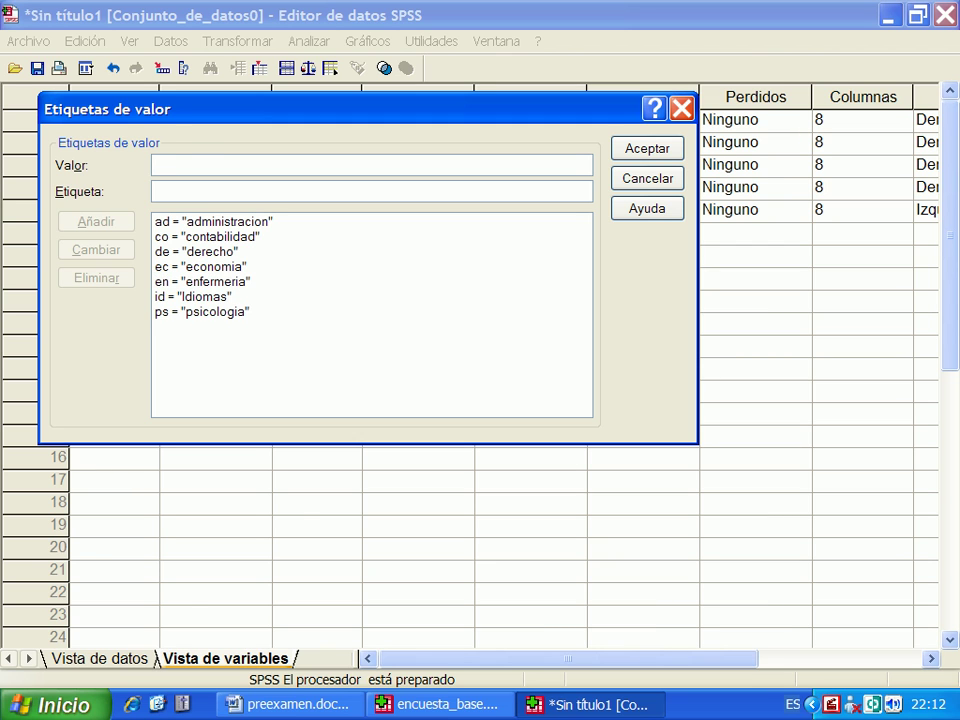
Step: Consult the specialty of case 17 in the source dataset and add the value label ia = Ingenieria Agroindustrial to Especialidad
{"action": "key", "text": "alt+Tab"}
{"action": "scroll", "coordinate": [528, 510], "scroll_direction": "down", "scroll_amount": 1}
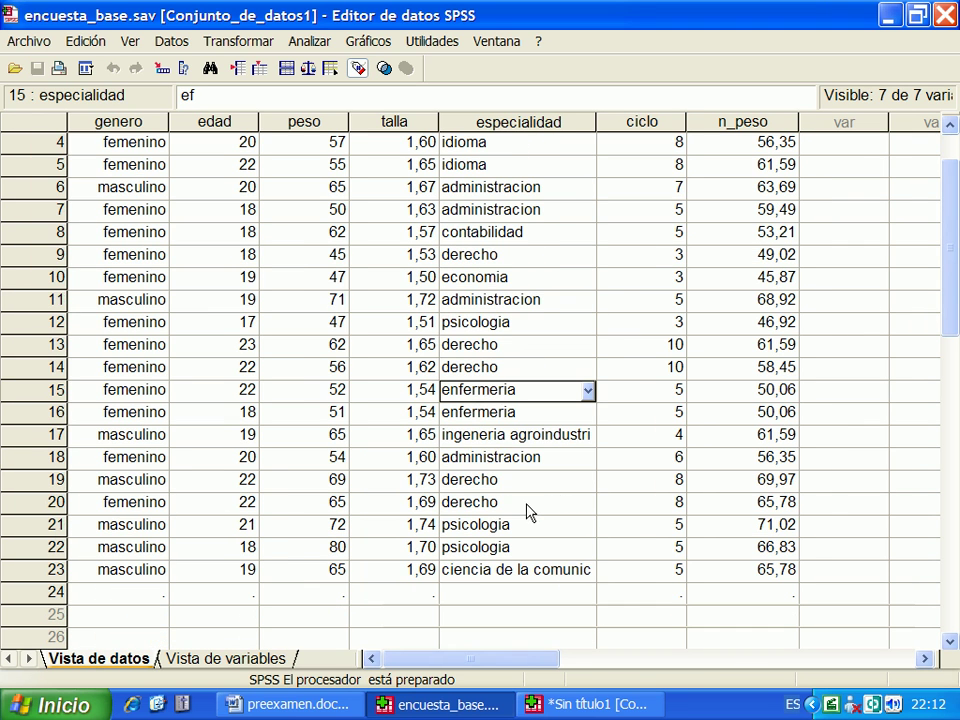
{"action": "left_click", "coordinate": [489, 440]}
{"action": "key", "text": "alt+Tab"}
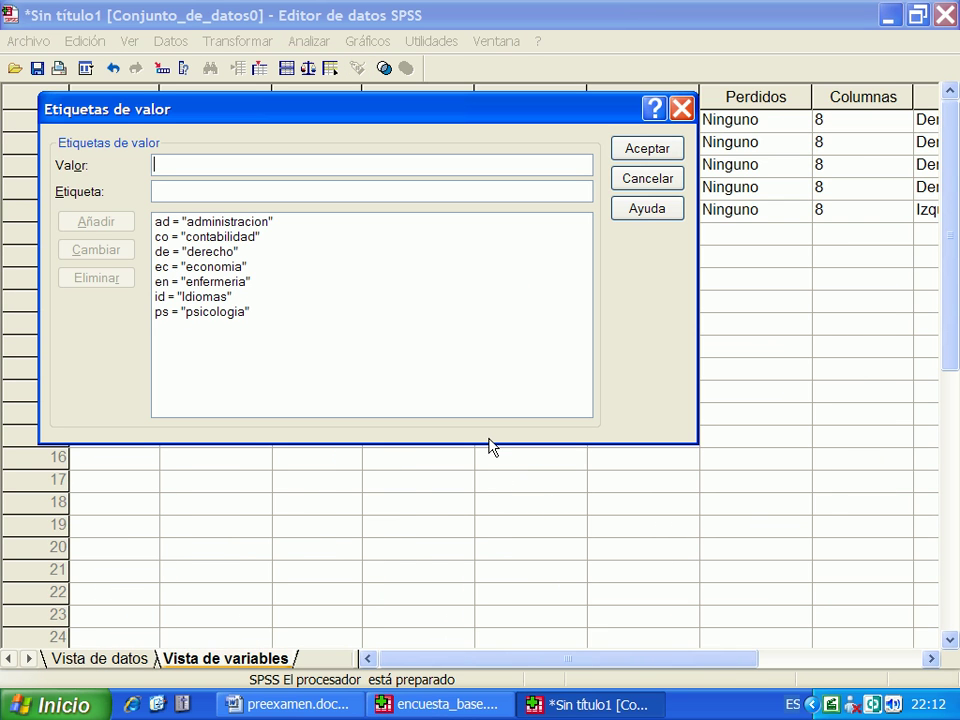
{"action": "type", "text": "ia"}
{"action": "key", "text": "Tab"}
{"action": "type", "text": "Ingerni"}
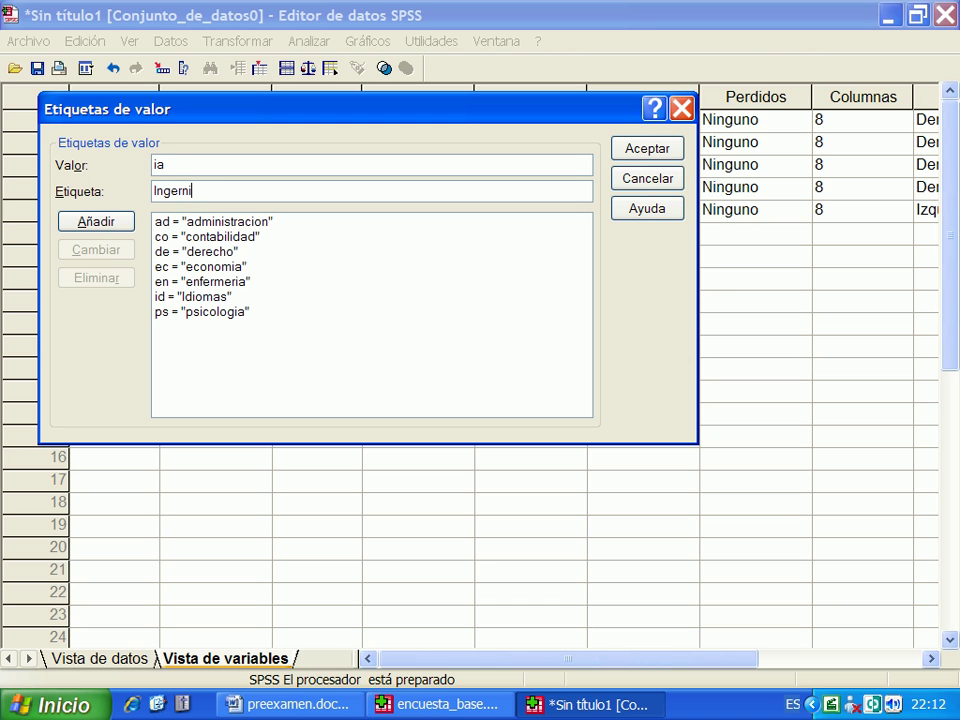
{"action": "type", "text": "nieria Agroindustrial"}
{"action": "key", "text": "Return"}
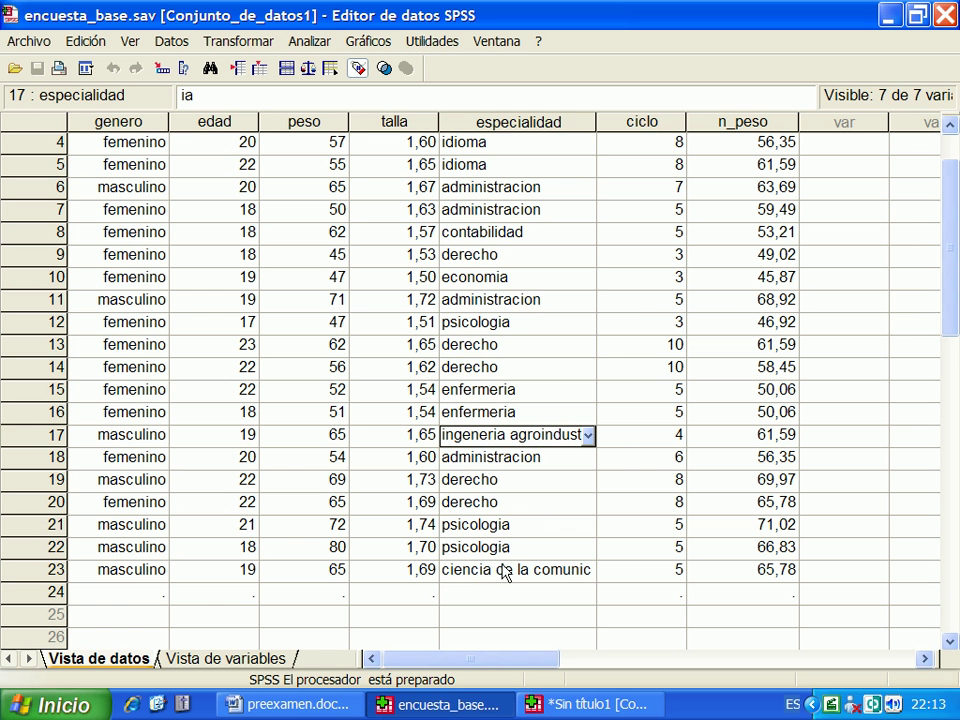
Step: Add the value label cc = Ciencias de la comunicacion and accept the value labels of Especialidad
{"action": "key", "text": "alt+Tab"}
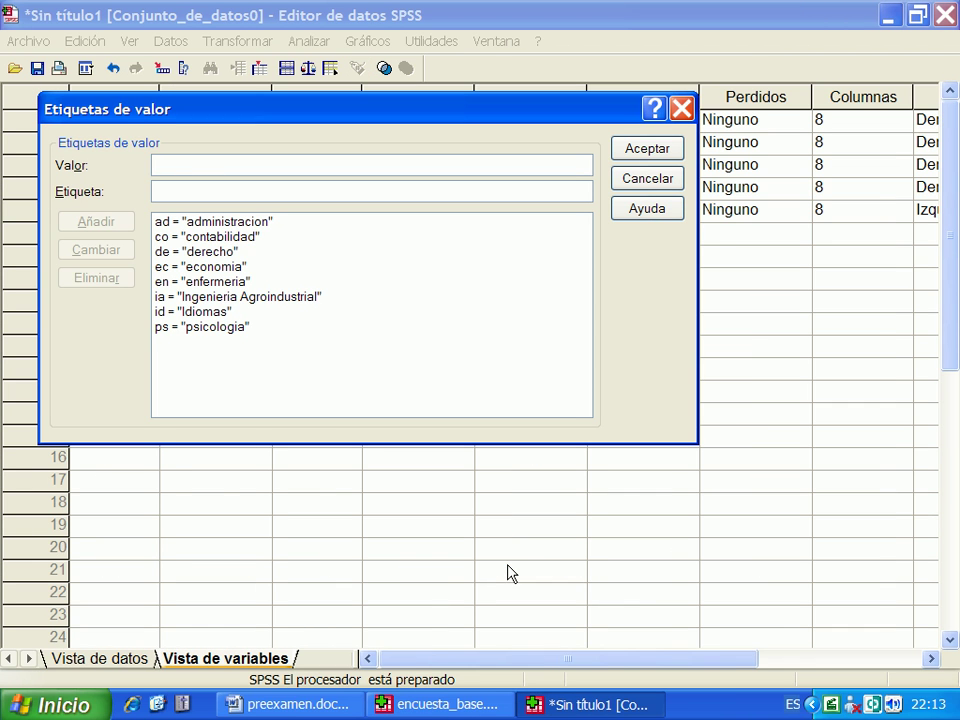
{"action": "type", "text": "co"}
{"action": "key", "text": "Tab"}
{"action": "type", "text": "cC"}
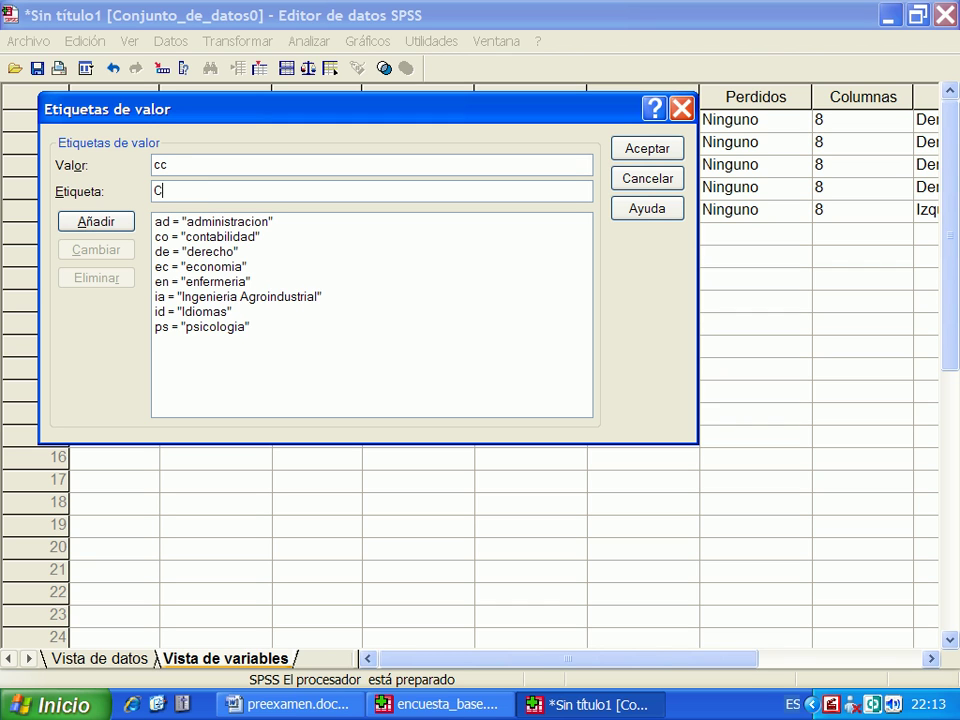
{"action": "type", "text": "iencias de la comunicacion"}
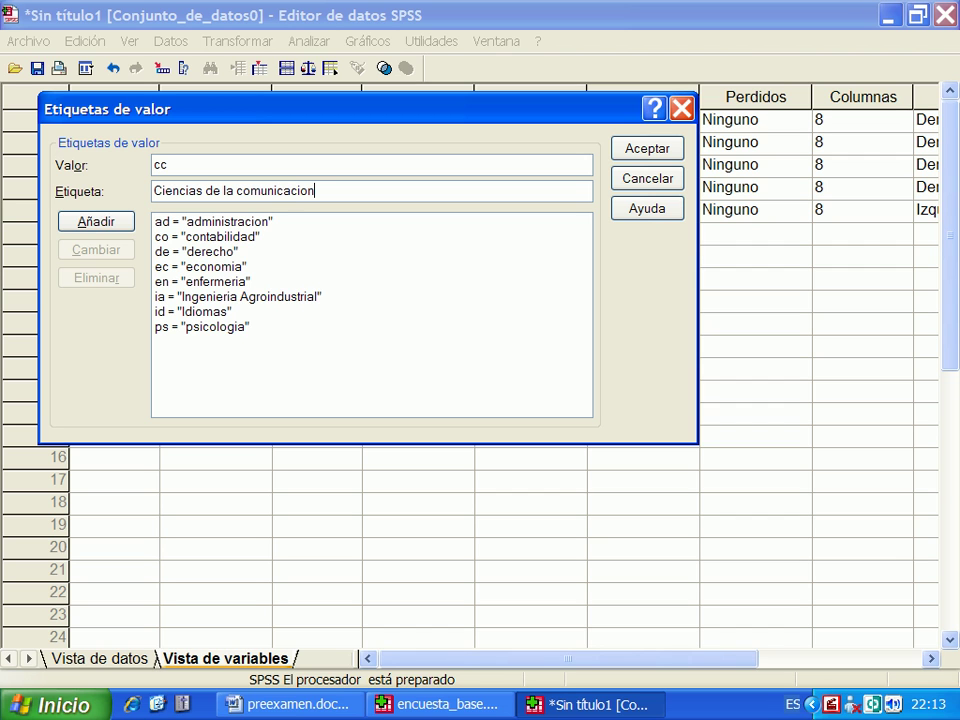
{"action": "left_click", "coordinate": [100, 223]}
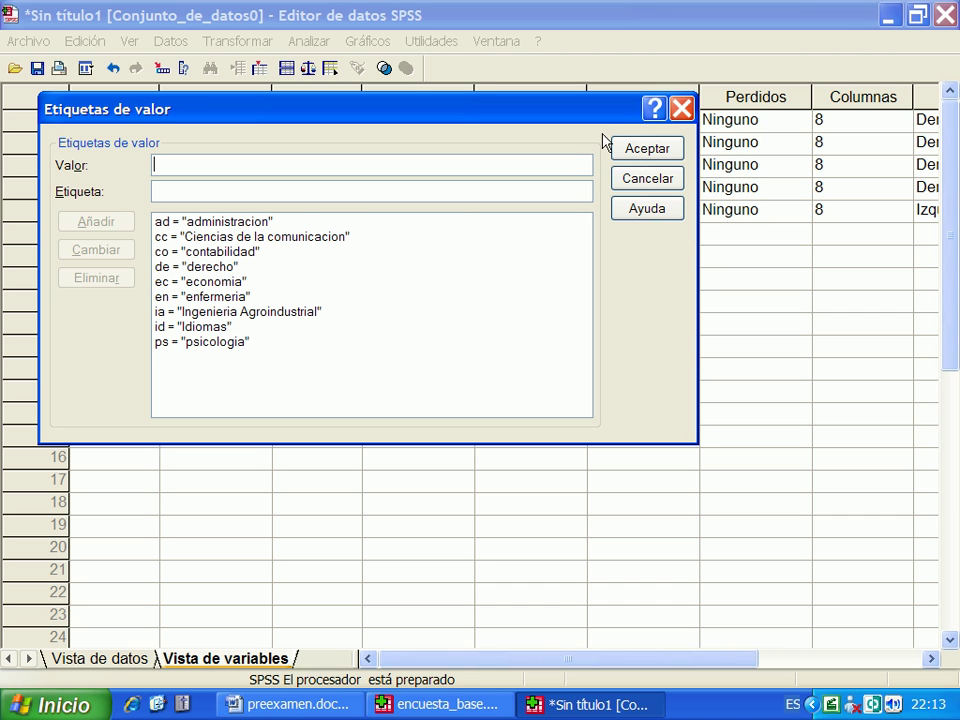
{"action": "left_click", "coordinate": [655, 152]}
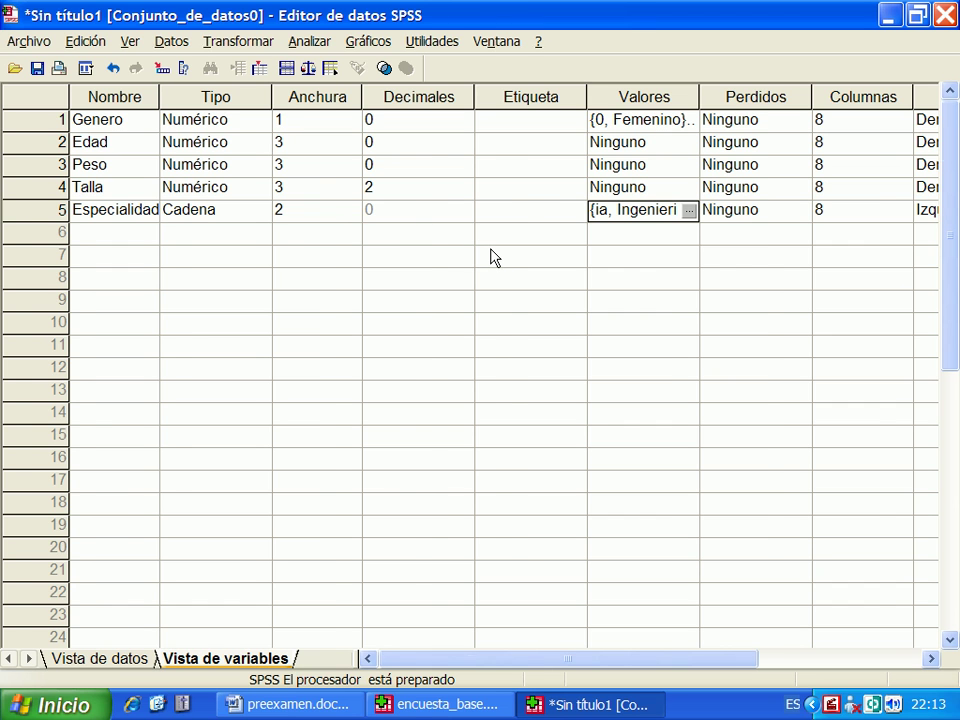
Step: Check the source dataset for the next variable and add a numeric variable named Ciclo below Especialidad
{"action": "key", "text": "alt+Tab"}
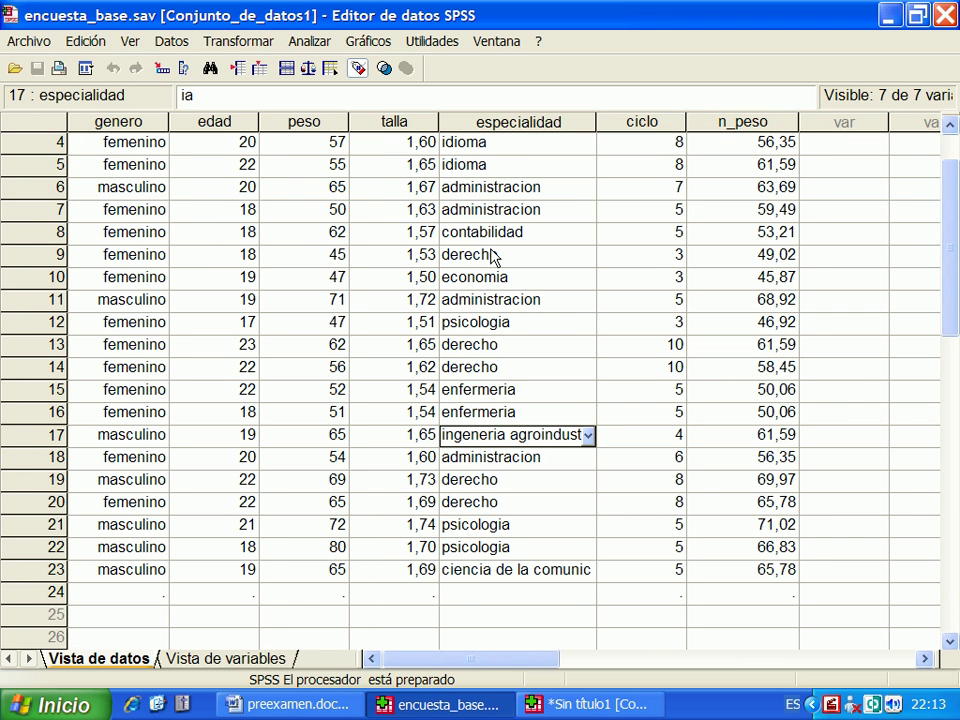
{"action": "key", "text": "alt+Tab"}
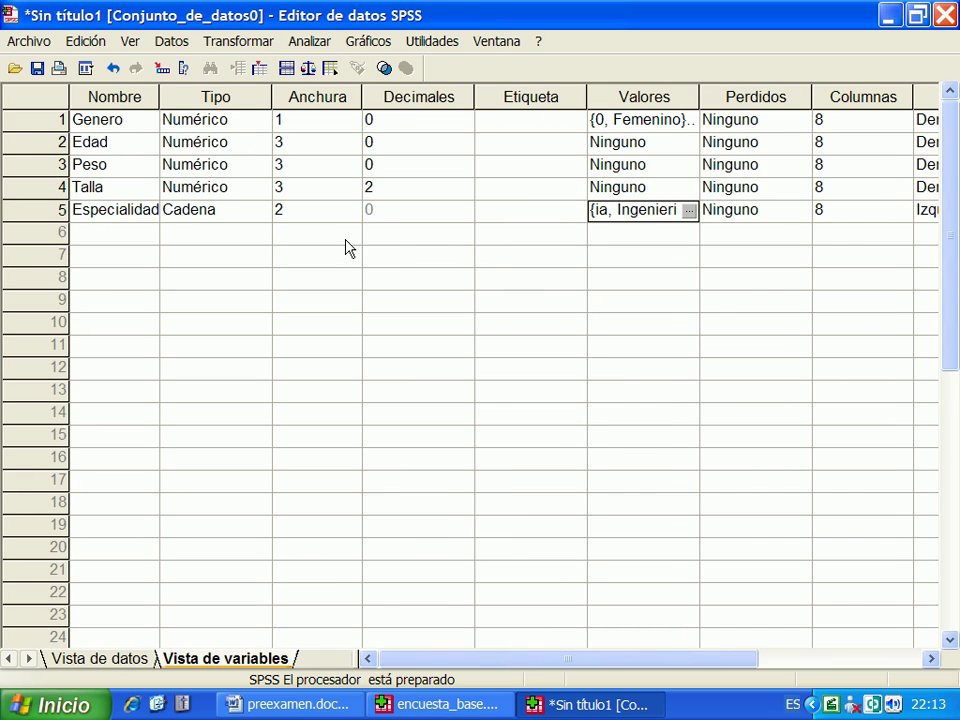
{"action": "left_click", "coordinate": [131, 243]}
{"action": "type", "text": "Ciclo"}
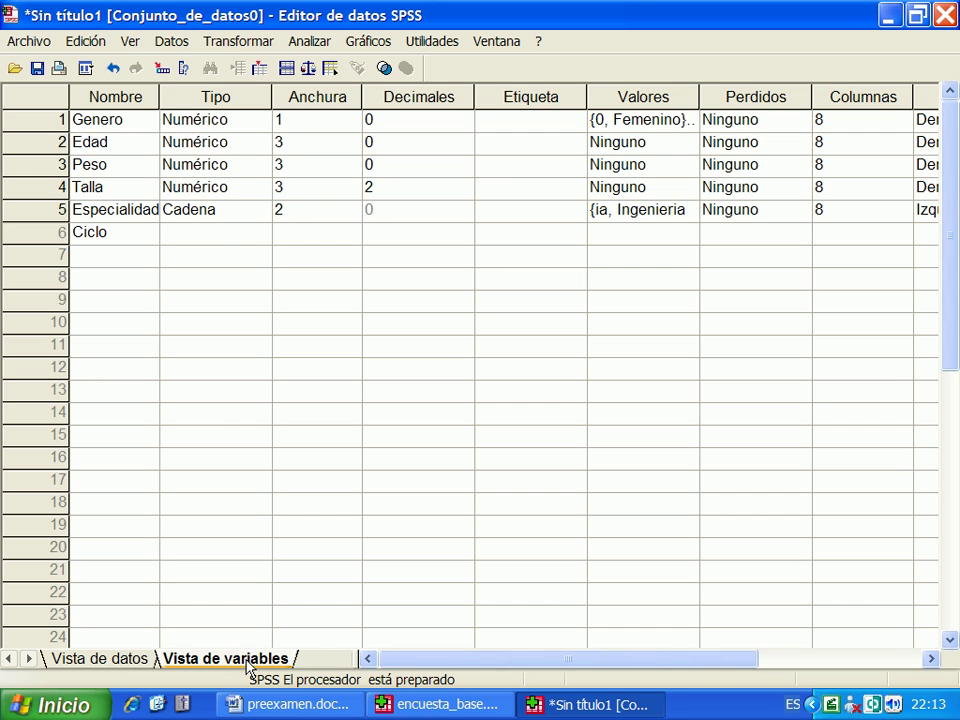
{"action": "left_click", "coordinate": [212, 240]}
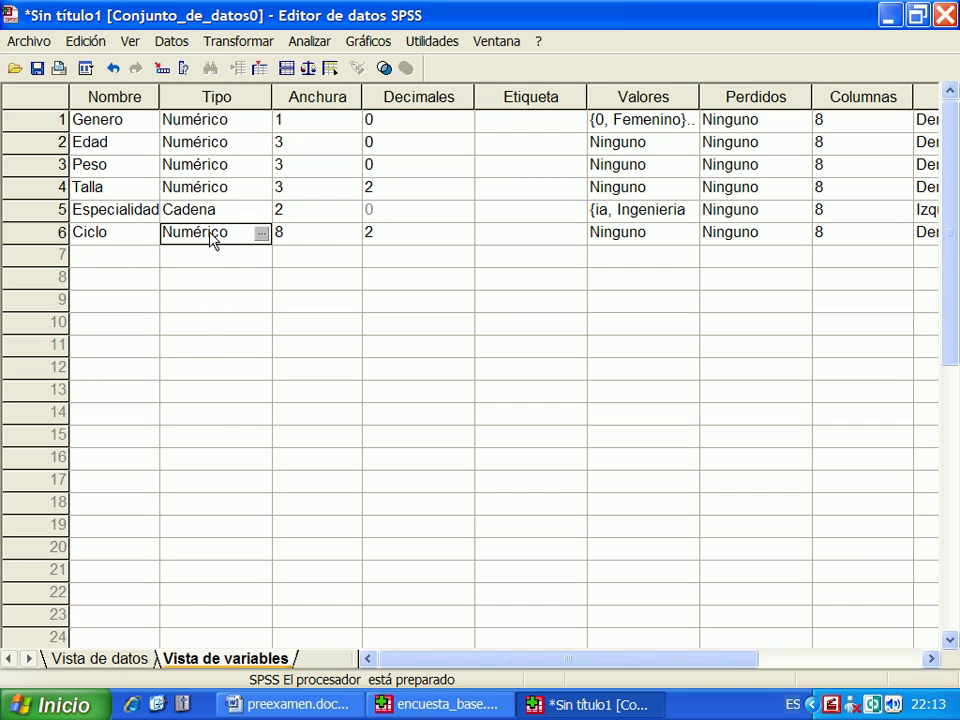
Step: Set the Ciclo variable to 0 decimals and a width of 2
{"action": "left_click", "coordinate": [300, 240]}
{"action": "left_click", "coordinate": [407, 240]}
{"action": "left_click", "coordinate": [466, 237]}
{"action": "left_click", "coordinate": [466, 237]}
{"action": "left_click", "coordinate": [345, 236]}
{"action": "left_click", "coordinate": [353, 237]}
{"action": "left_click", "coordinate": [353, 237]}
{"action": "left_click", "coordinate": [353, 240]}
{"action": "left_click", "coordinate": [353, 240]}
{"action": "left_click", "coordinate": [353, 240]}
{"action": "left_click", "coordinate": [353, 240]}
{"action": "left_click", "coordinate": [353, 240]}
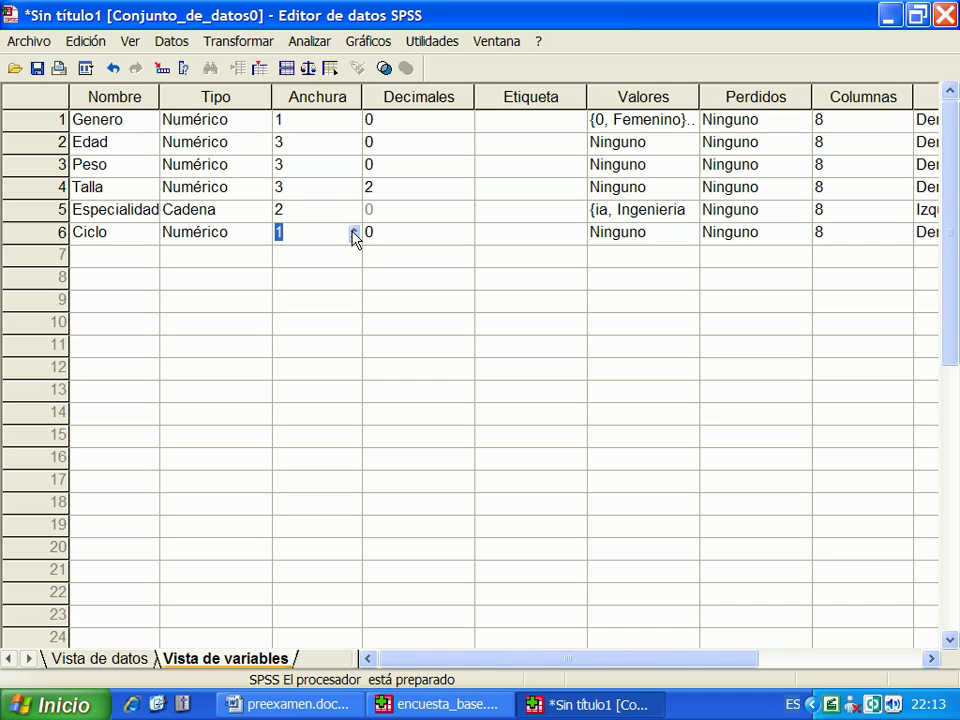
{"action": "left_click", "coordinate": [353, 230]}
Step: Compare the variables of both datasets and delete the n_peso variable from encuesta_base.sav
{"action": "left_click", "coordinate": [113, 258]}
{"action": "key", "text": "alt+Tab"}
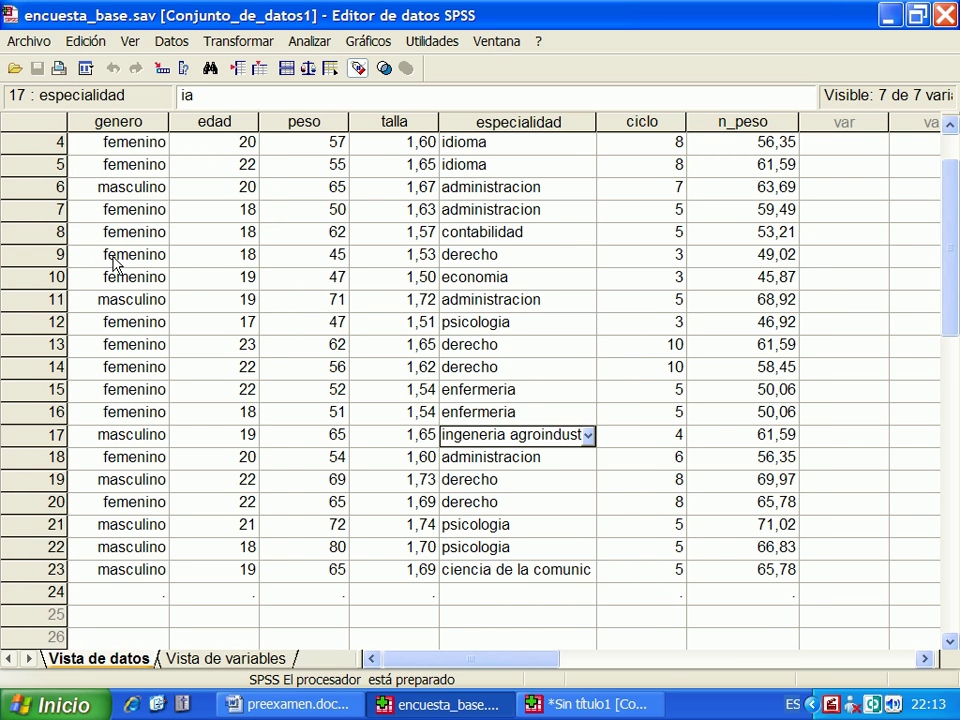
{"action": "key", "text": "alt+Tab"}
{"action": "key", "text": "alt+Tab"}
{"action": "key", "text": "alt+Tab"}
{"action": "key", "text": "alt+Tab"}
{"action": "right_click", "coordinate": [740, 124]}
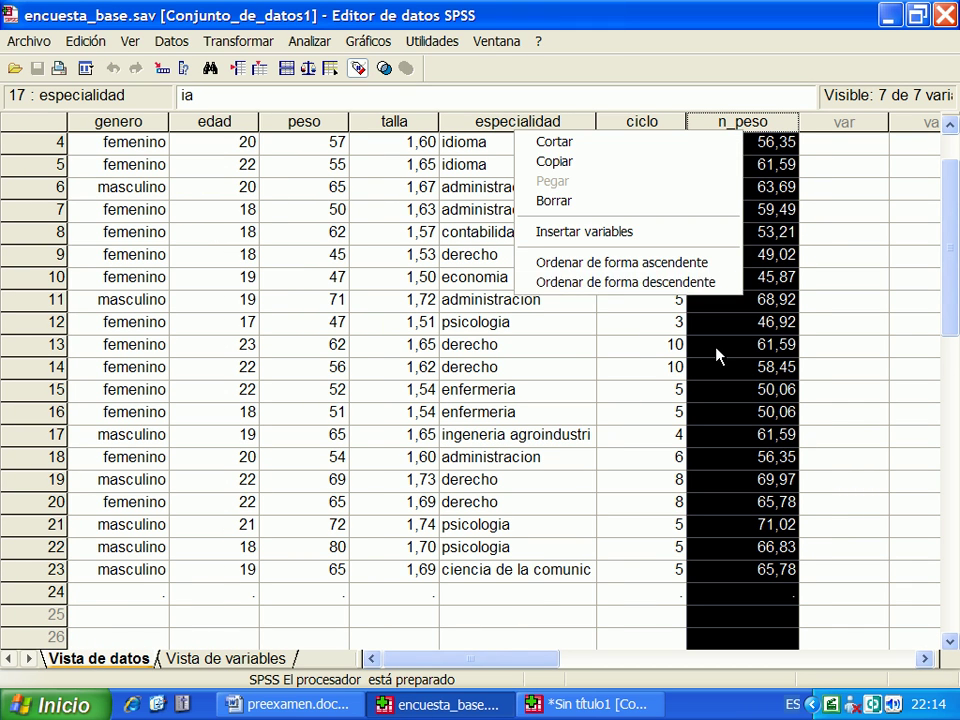
{"action": "left_click", "coordinate": [572, 201]}
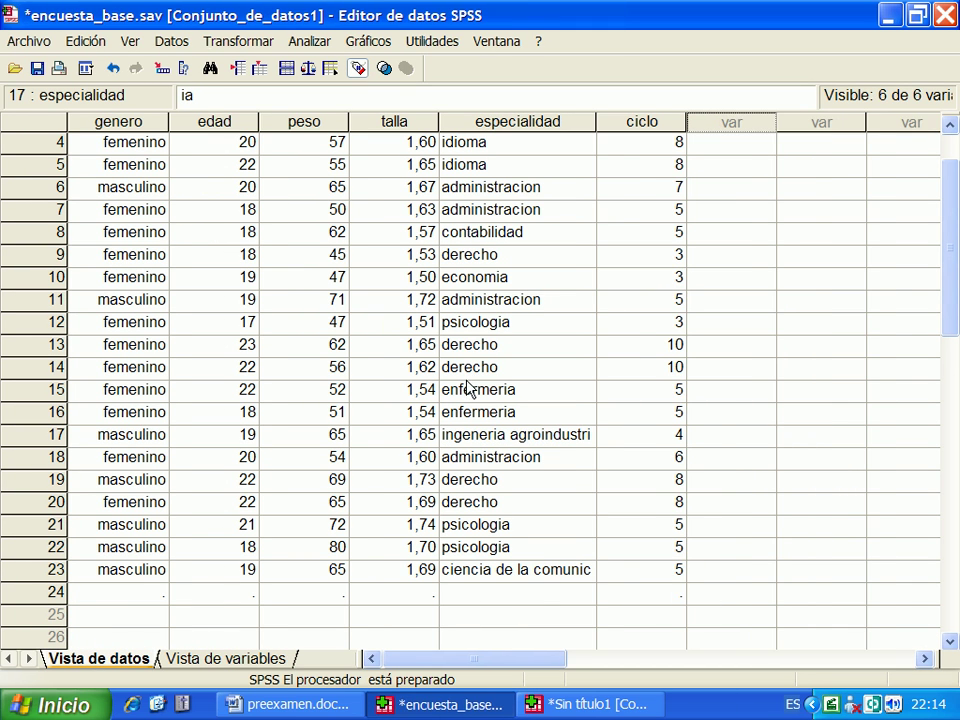
Step: Return to the new dataset and show its data view for entering cases
{"action": "key", "text": "alt+Tab"}
{"action": "left_click", "coordinate": [152, 322]}
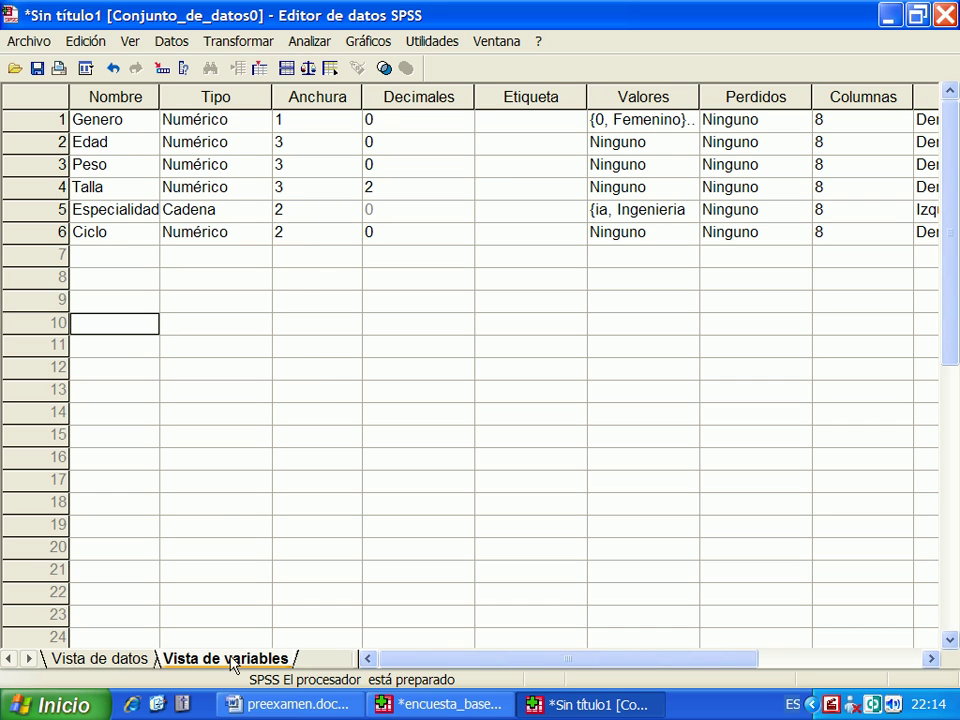
{"action": "left_click", "coordinate": [110, 665]}
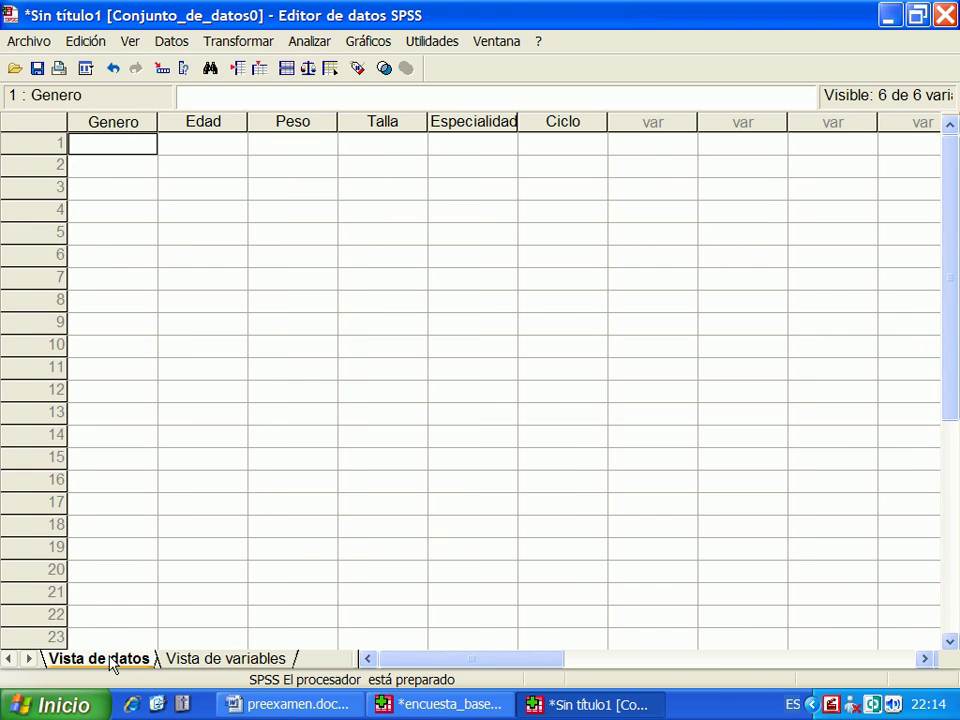
Step: Display the codes instead of the value labels in encuesta_base.sav and select the genero value of case 1
{"action": "key", "text": "alt+Tab"}
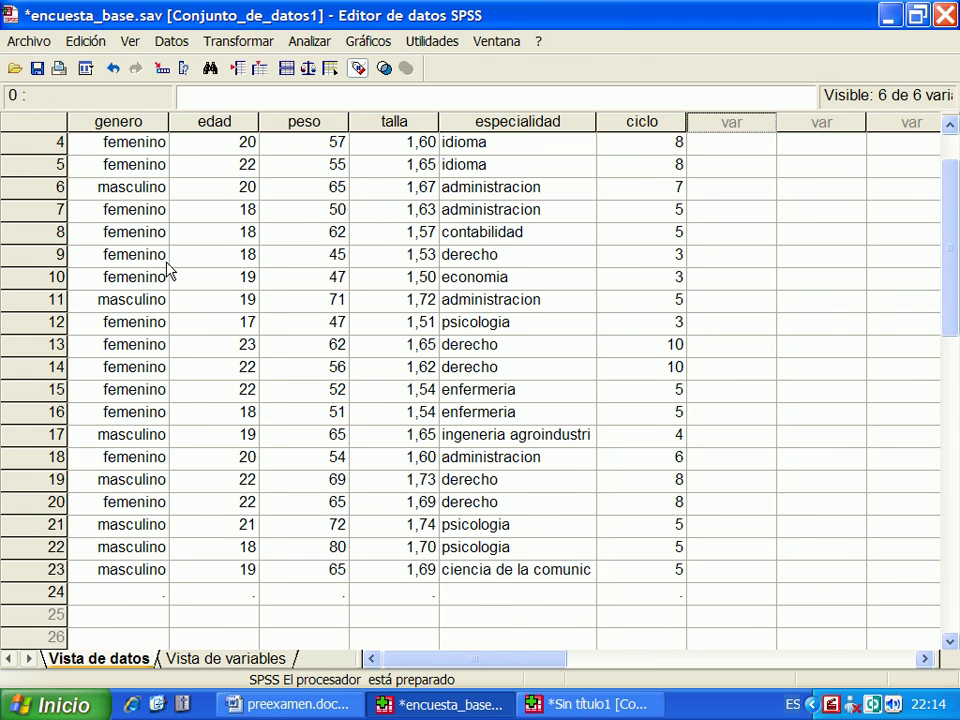
{"action": "left_click", "coordinate": [133, 41]}
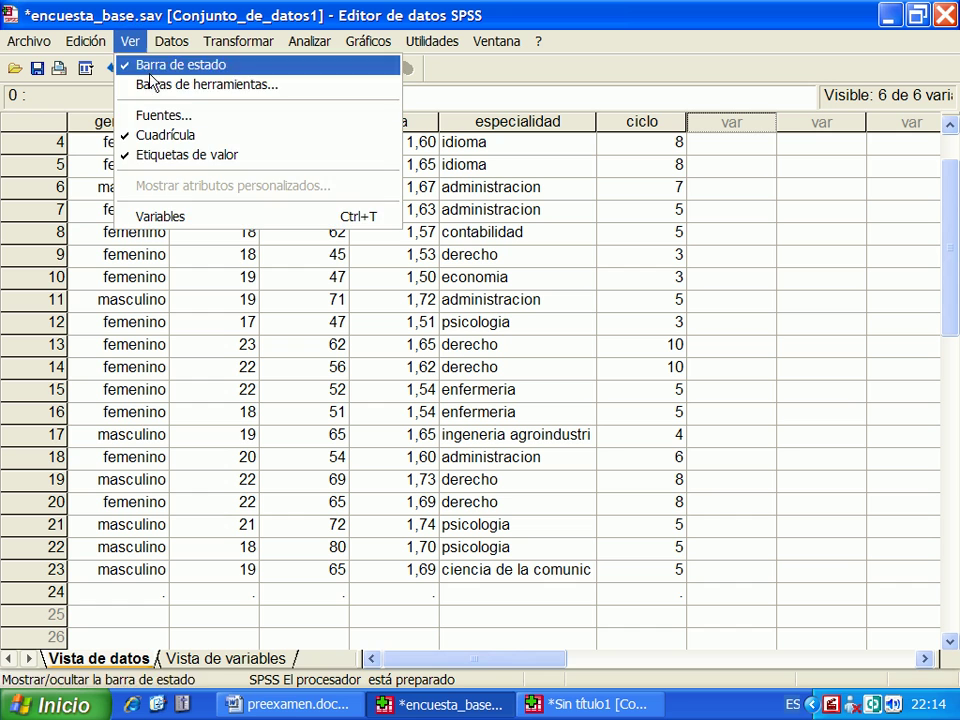
{"action": "left_click", "coordinate": [160, 155]}
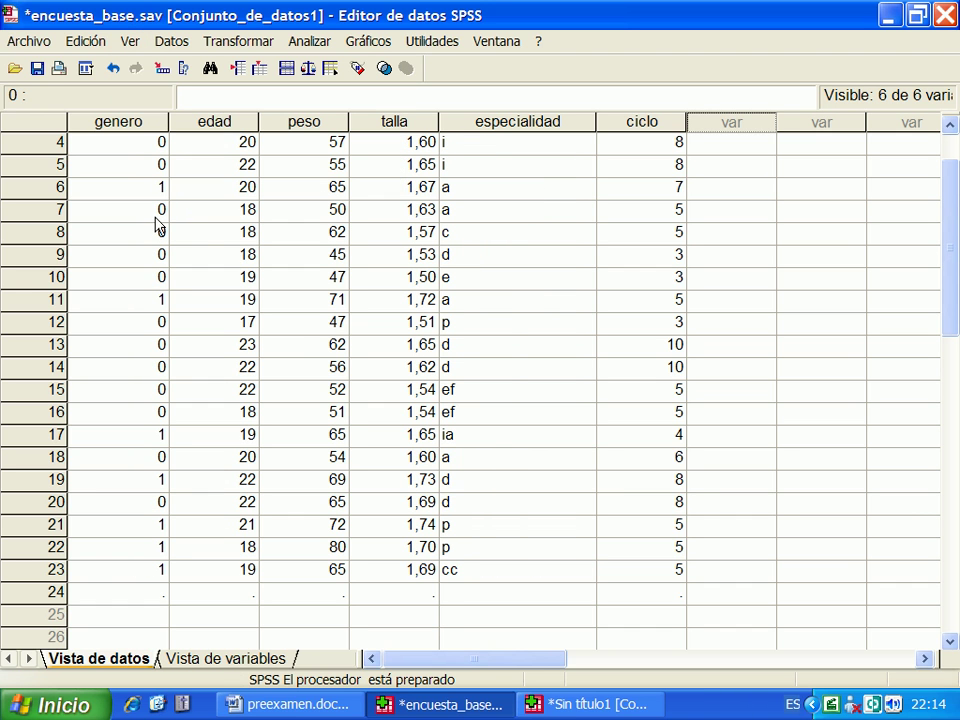
{"action": "scroll", "coordinate": [197, 236], "scroll_direction": "up", "scroll_amount": 1}
{"action": "left_click", "coordinate": [162, 148]}
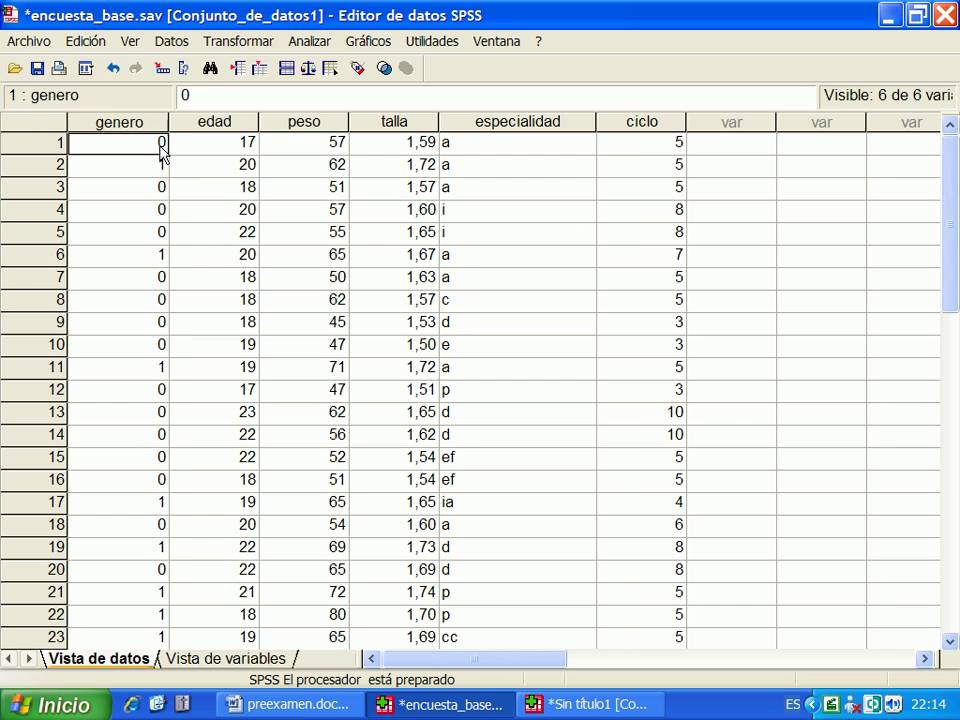
Step: Enter Genero 0, Edad 17 and Peso 57 for case 1 of the new dataset, following encuesta_base.sav
{"action": "key", "text": "alt+Tab"}
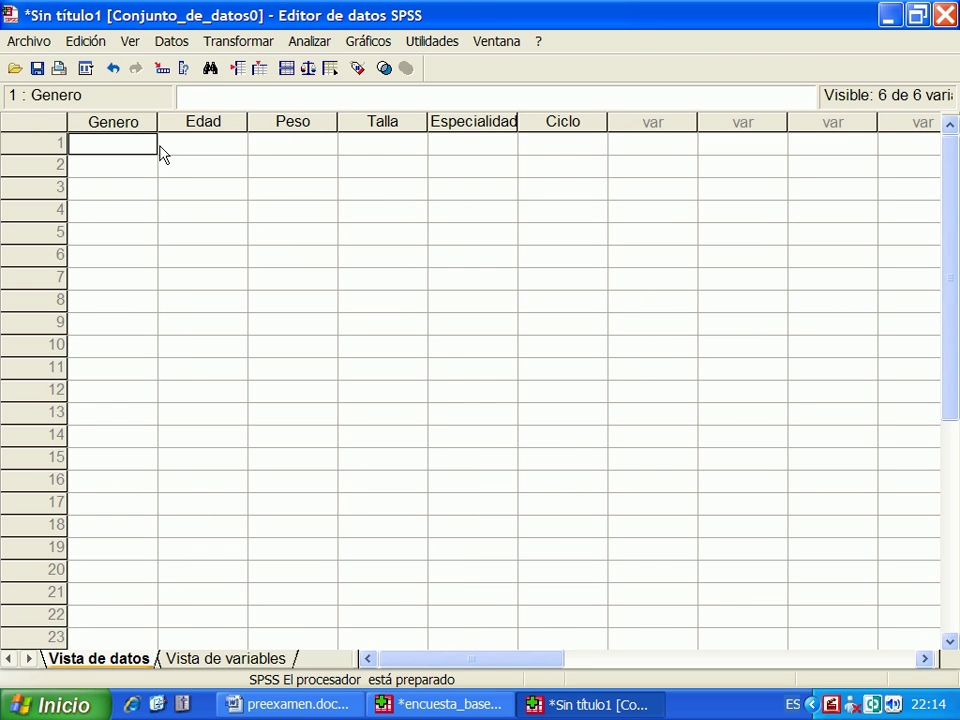
{"action": "type", "text": "0"}
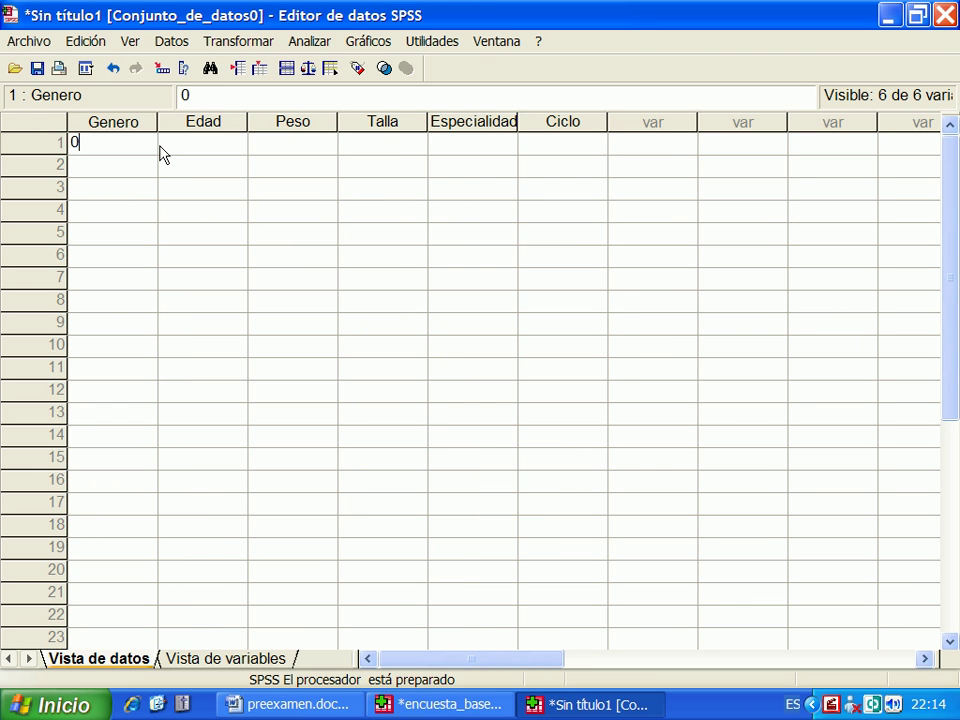
{"action": "key", "text": "Tab"}
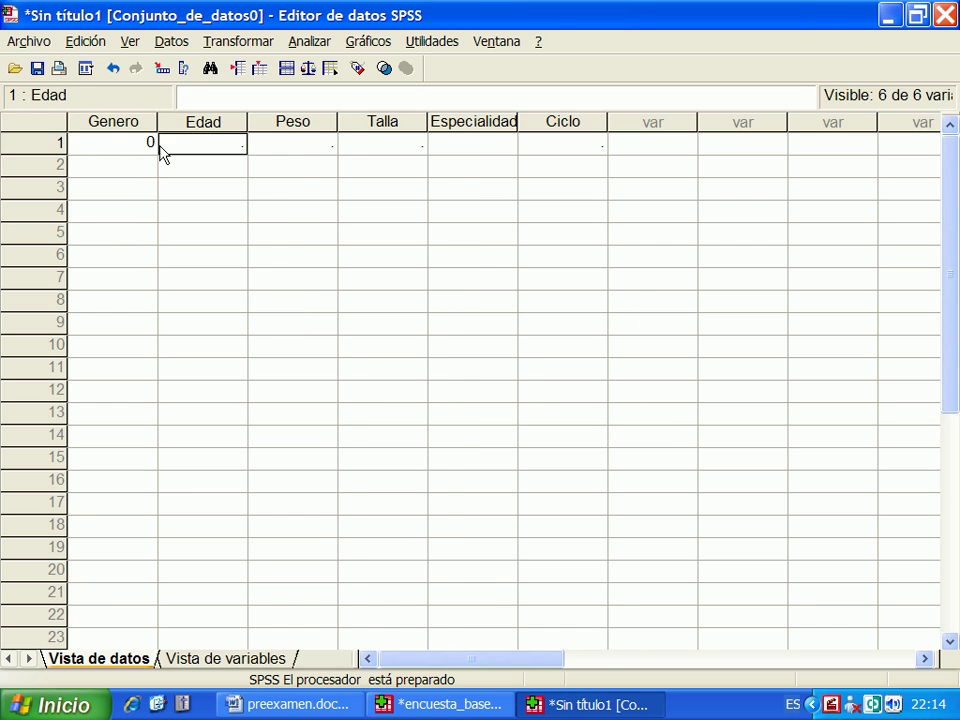
{"action": "key", "text": "alt+Tab"}
{"action": "key", "text": "alt+Tab"}
{"action": "type", "text": "17"}
{"action": "key", "text": "Tab"}
{"action": "type", "text": "57"}
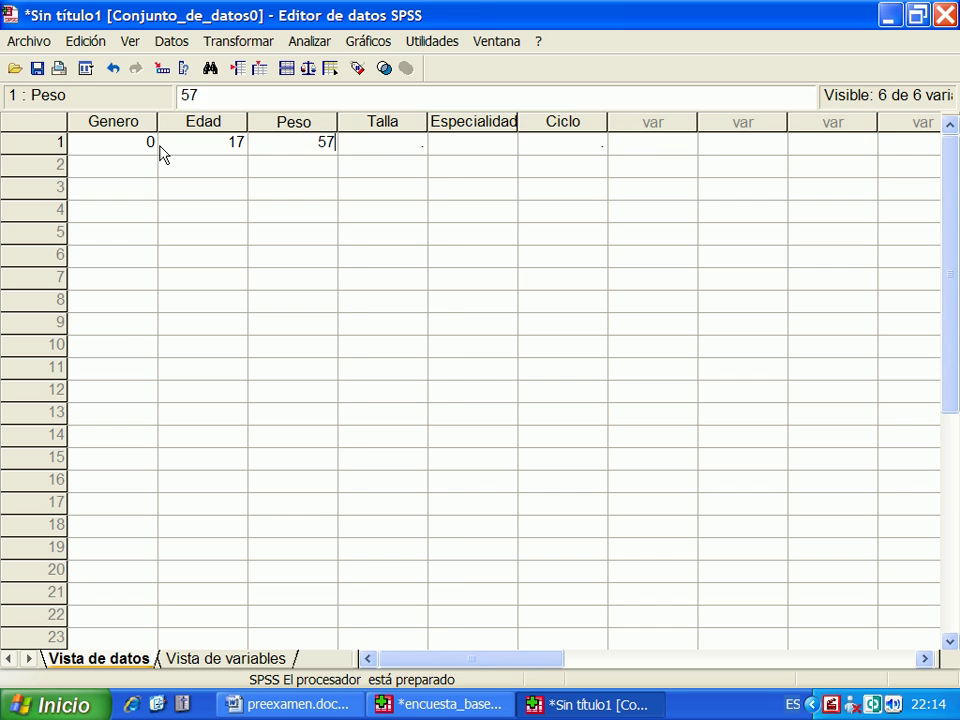
Step: Enter 1,59 as the Talla of case 1, with a comma as decimal separator
{"action": "key", "text": "alt+Tab"}
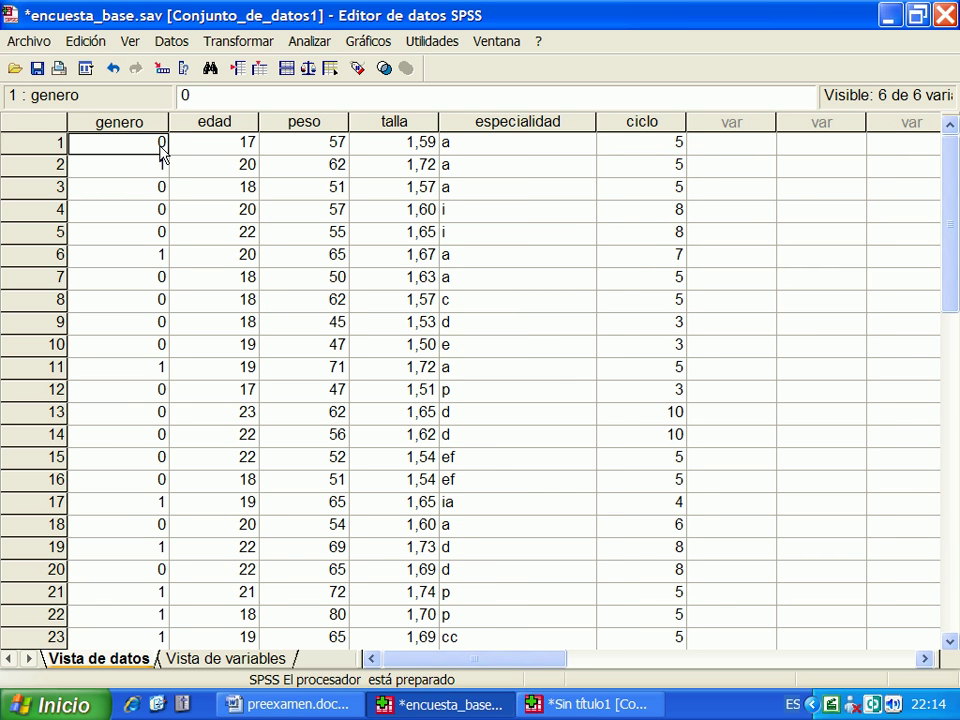
{"action": "key", "text": "alt+Tab"}
{"action": "type", "text": "1.59"}
{"action": "key", "text": "Tab"}
{"action": "key", "text": "alt+Tab"}
{"action": "key", "text": "alt+Tab"}
{"action": "left_click", "coordinate": [368, 155]}
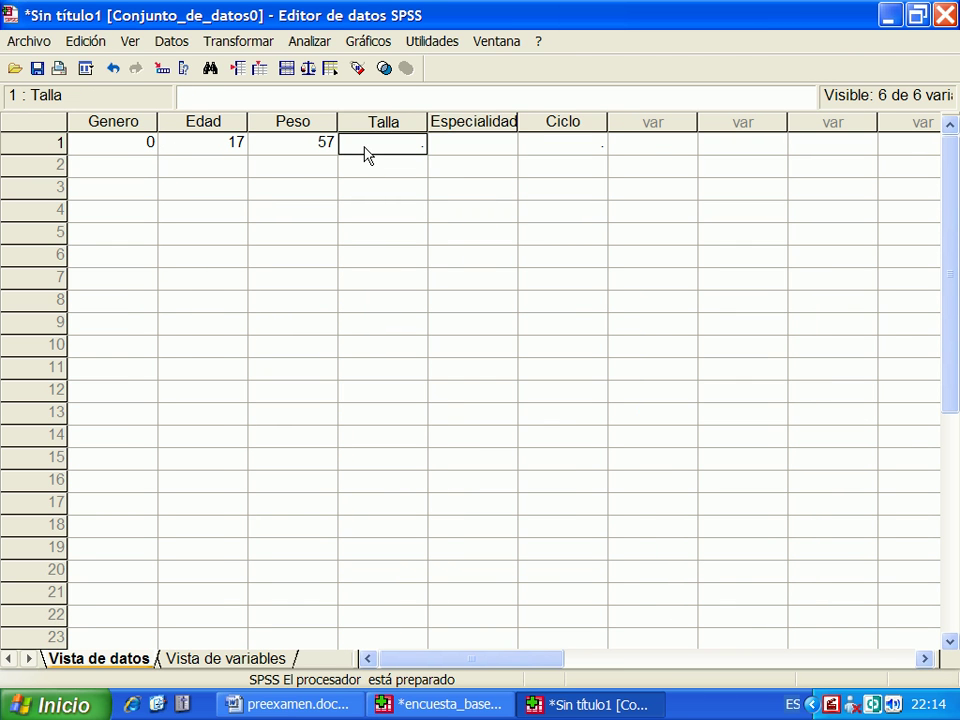
{"action": "type", "text": "1.59"}
{"action": "key", "text": "Return"}
{"action": "left_click", "coordinate": [368, 150]}
{"action": "type", "text": "1,59"}
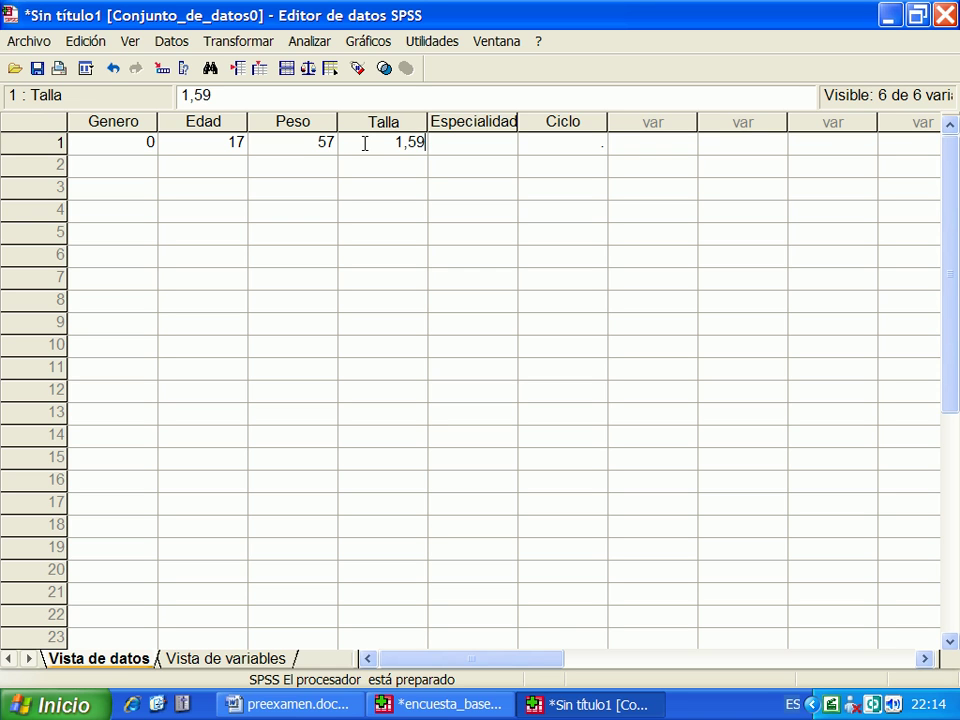
{"action": "key", "text": "Tab"}
Step: Complete case 1 with the Especialidad code ad and Ciclo 5
{"action": "key", "text": "alt+Tab"}
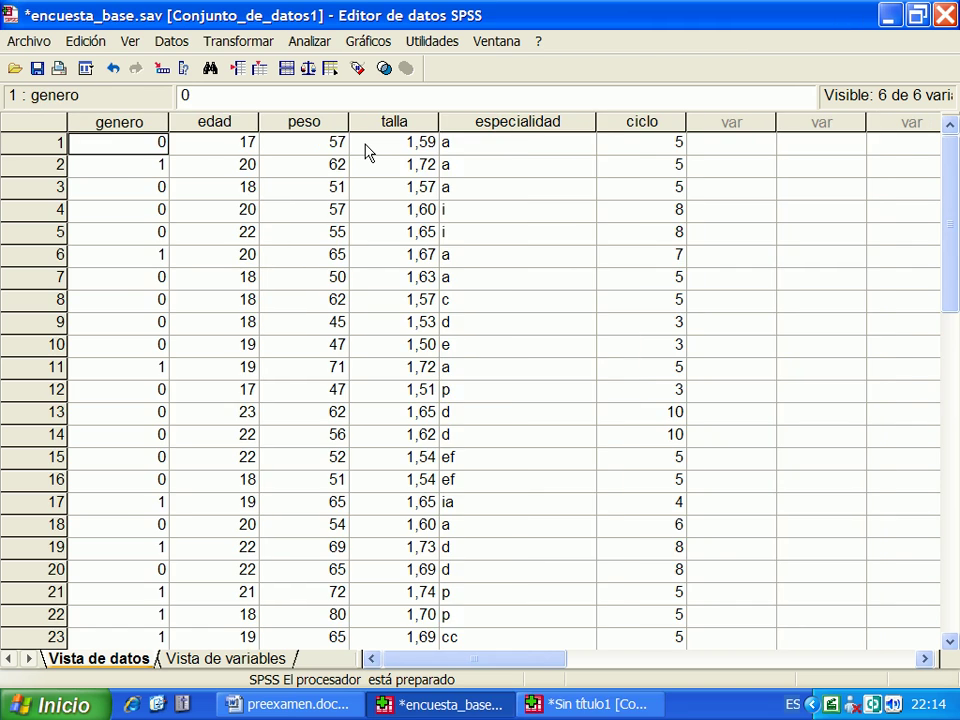
{"action": "key", "text": "alt+Tab"}
{"action": "type", "text": "a"}
{"action": "key", "text": "Return"}
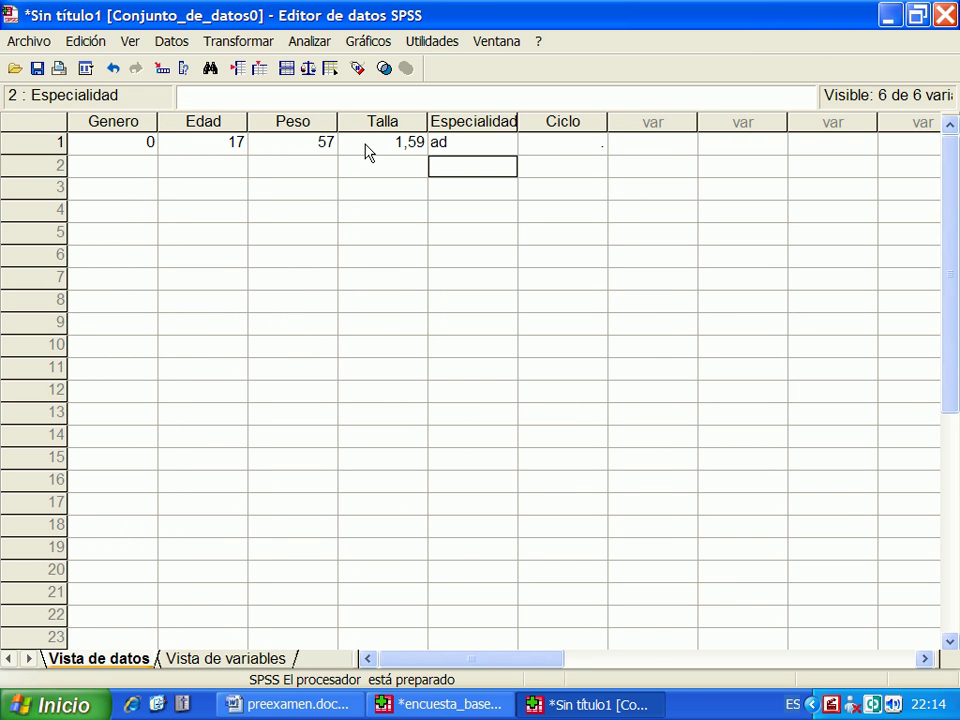
{"action": "key", "text": "Up"}
{"action": "key", "text": "alt+Tab"}
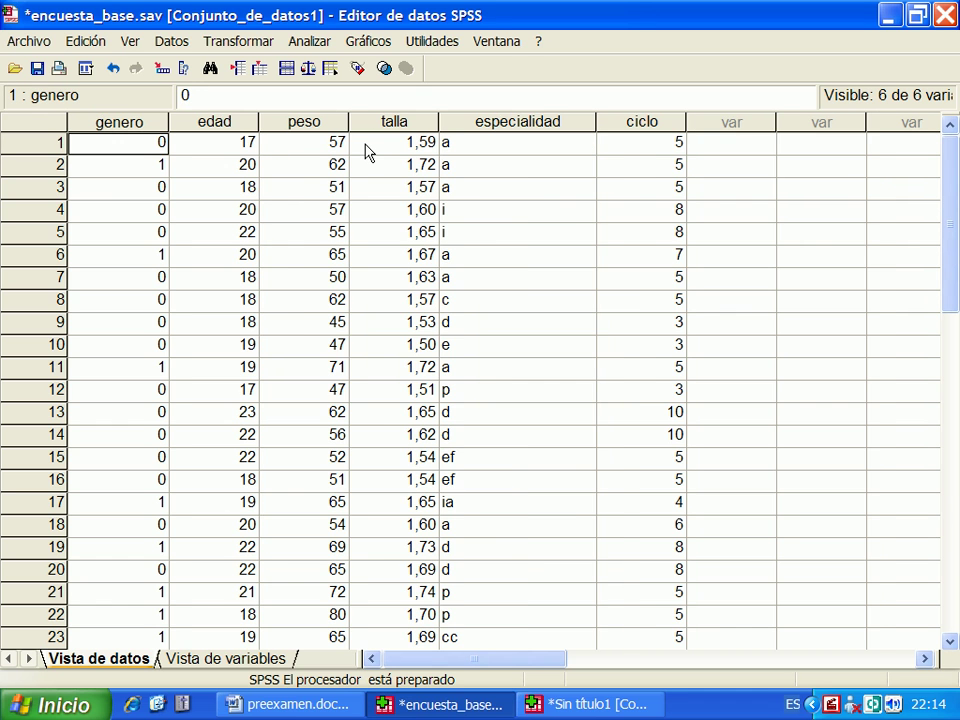
{"action": "key", "text": "alt+Tab"}
{"action": "type", "text": "5"}
{"action": "key", "text": "Return"}
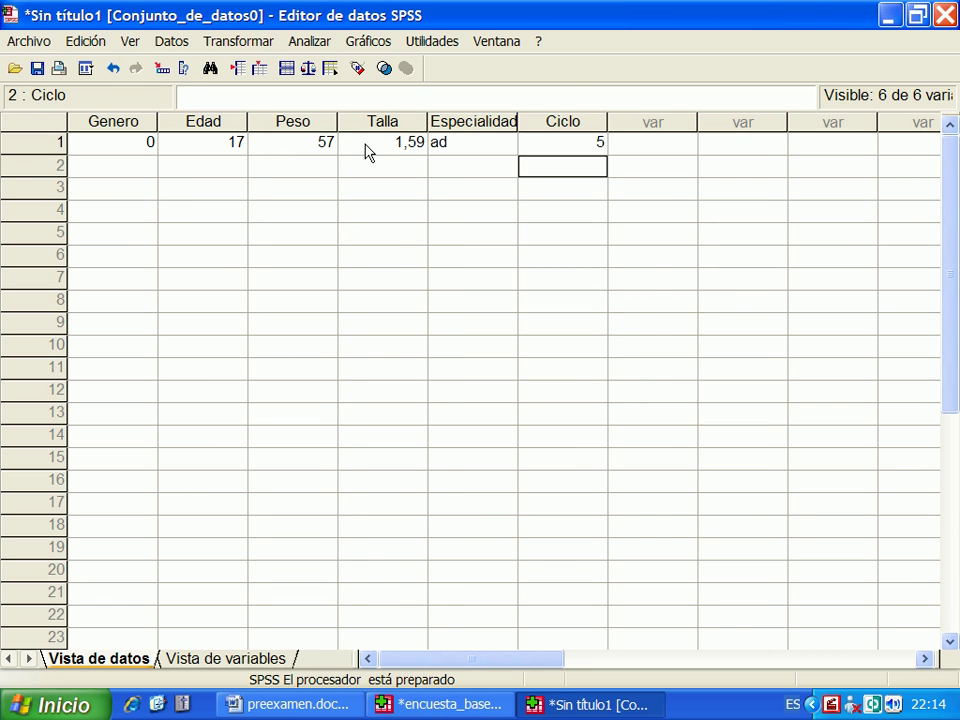
Step: Compare the especialidad code of case 1 in both datasets, and enter 1 as the Genero of case 2 in the new dataset
{"action": "key", "text": "alt+Tab"}
{"action": "left_click", "coordinate": [455, 149]}
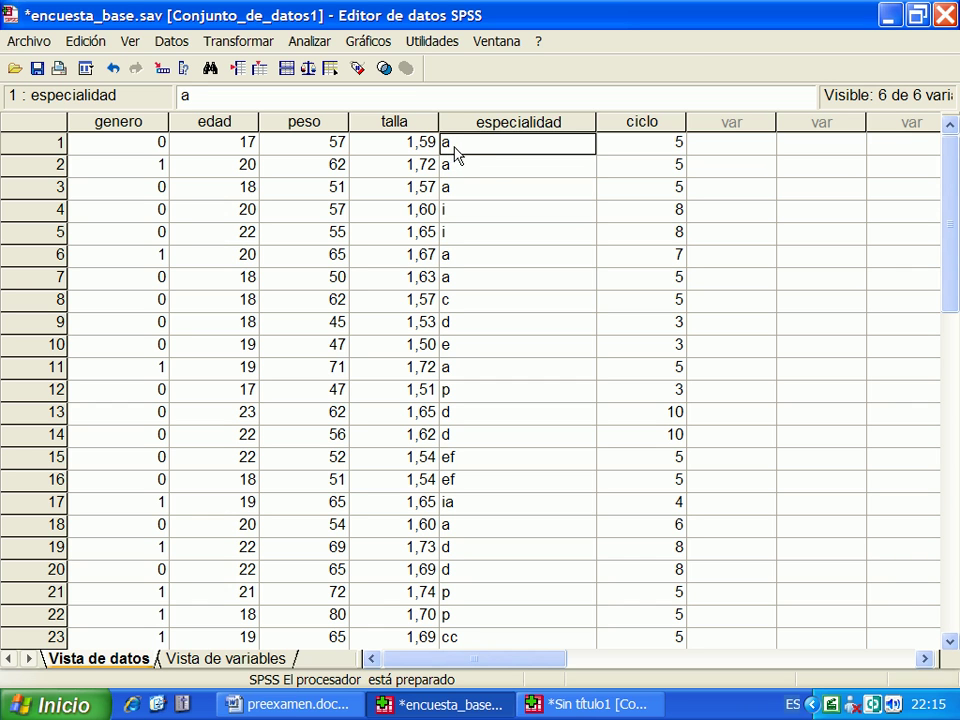
{"action": "key", "text": "alt+Tab"}
{"action": "left_click", "coordinate": [484, 150]}
{"action": "key", "text": "alt+Tab"}
{"action": "key", "text": "alt+Tab"}
{"action": "key", "text": "Down"}
{"action": "key", "text": "Left"}
{"action": "key", "text": "Left"}
{"action": "key", "text": "Left"}
{"action": "key", "text": "Left"}
{"action": "type", "text": "1"}
{"action": "key", "text": "Tab"}
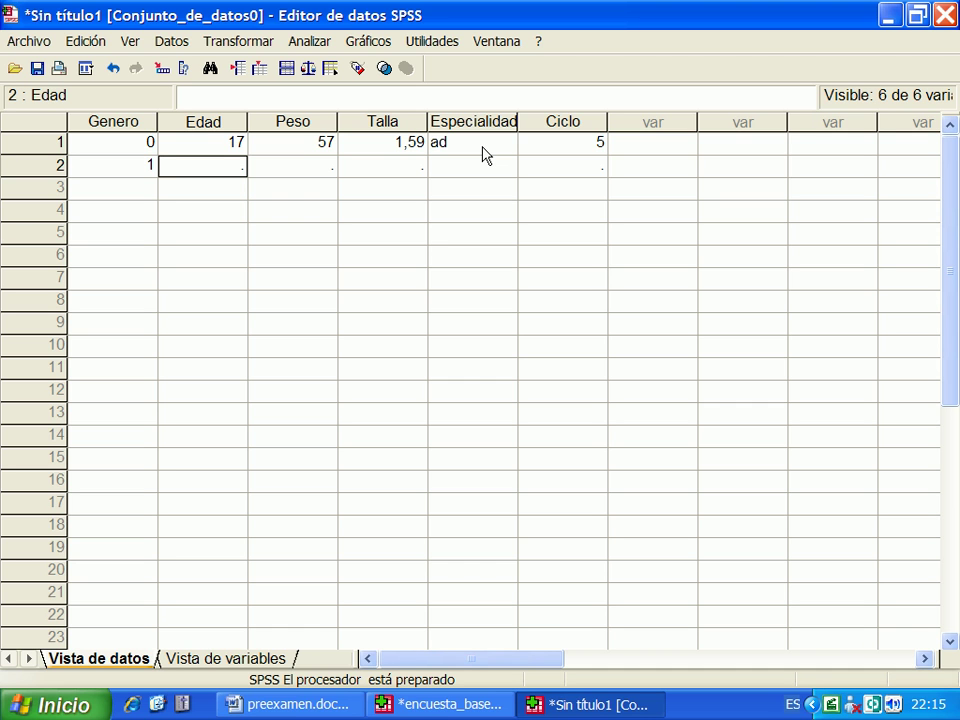
Step: Display the value labels in the new dataset and enter 20 as the Edad of case 2
{"action": "left_click", "coordinate": [128, 41]}
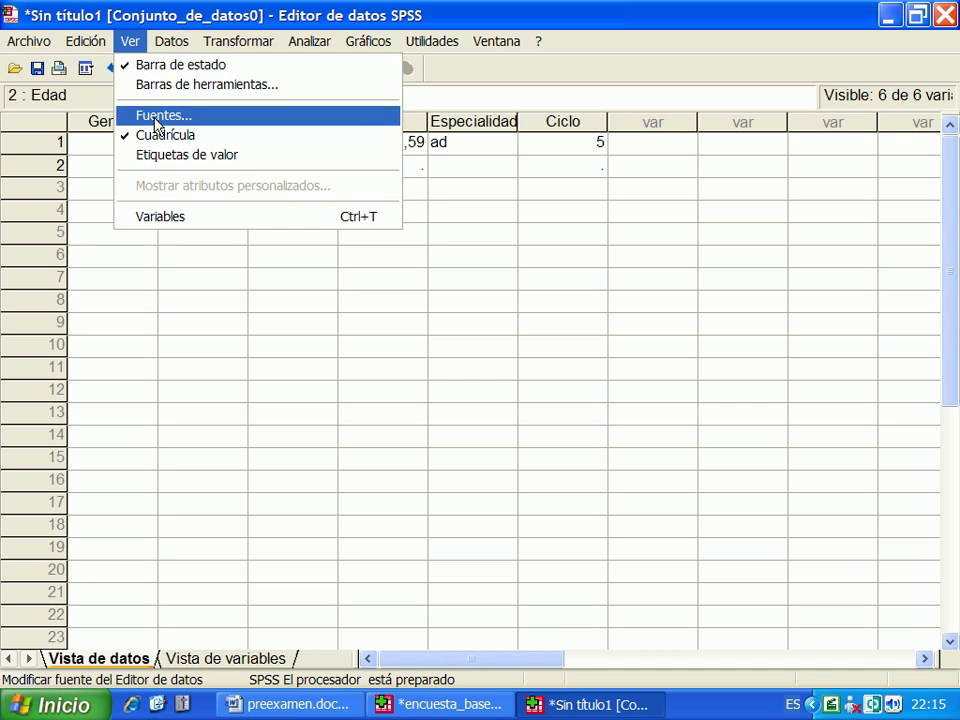
{"action": "left_click", "coordinate": [170, 156]}
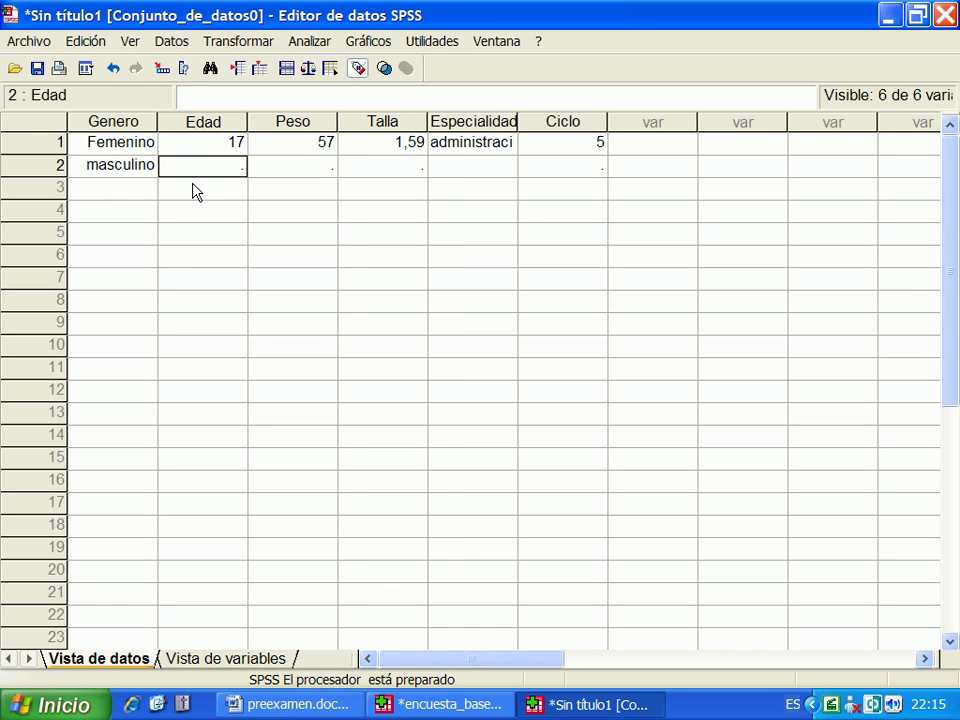
{"action": "key", "text": "alt+Tab"}
{"action": "key", "text": "alt+Tab"}
{"action": "type", "text": "20"}
{"action": "key", "text": "Tab"}
{"action": "key", "text": "alt+Tab"}
{"action": "key", "text": "alt+Tab"}
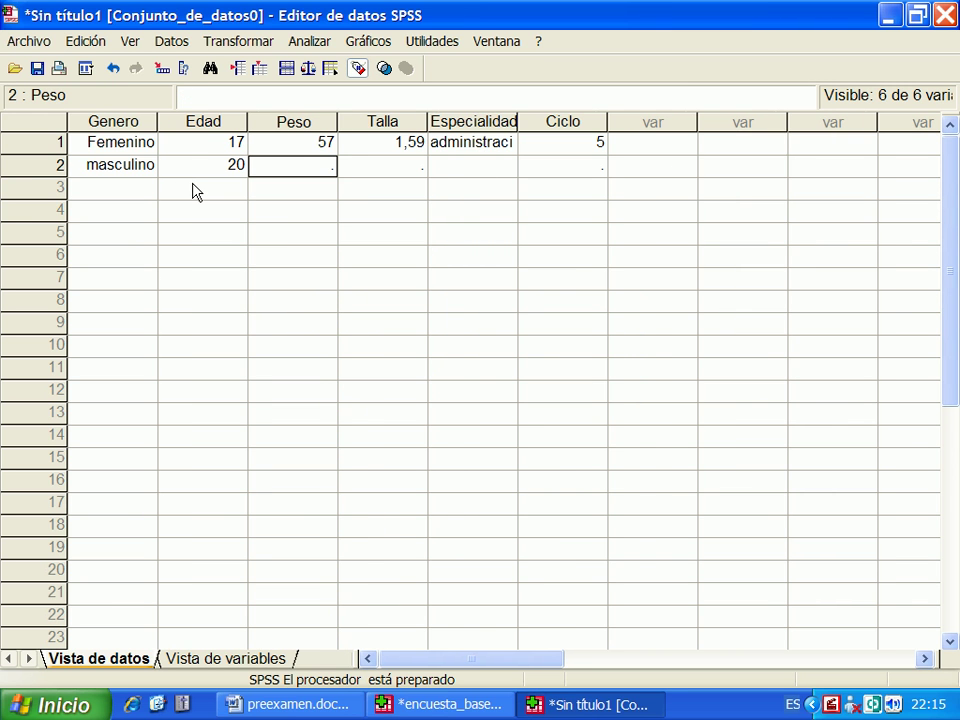
{"action": "type", "text": "62"}
{"action": "key", "text": "alt+Tab"}
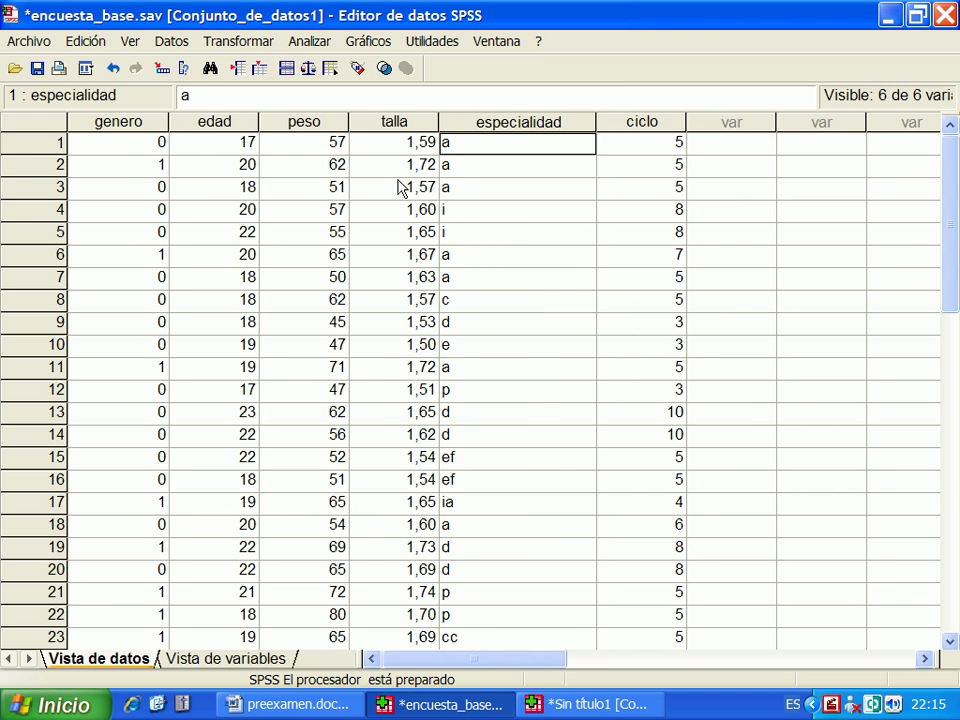
{"action": "left_click", "coordinate": [395, 170]}
{"action": "key", "text": "alt+Tab"}
{"action": "type", "text": "1"}
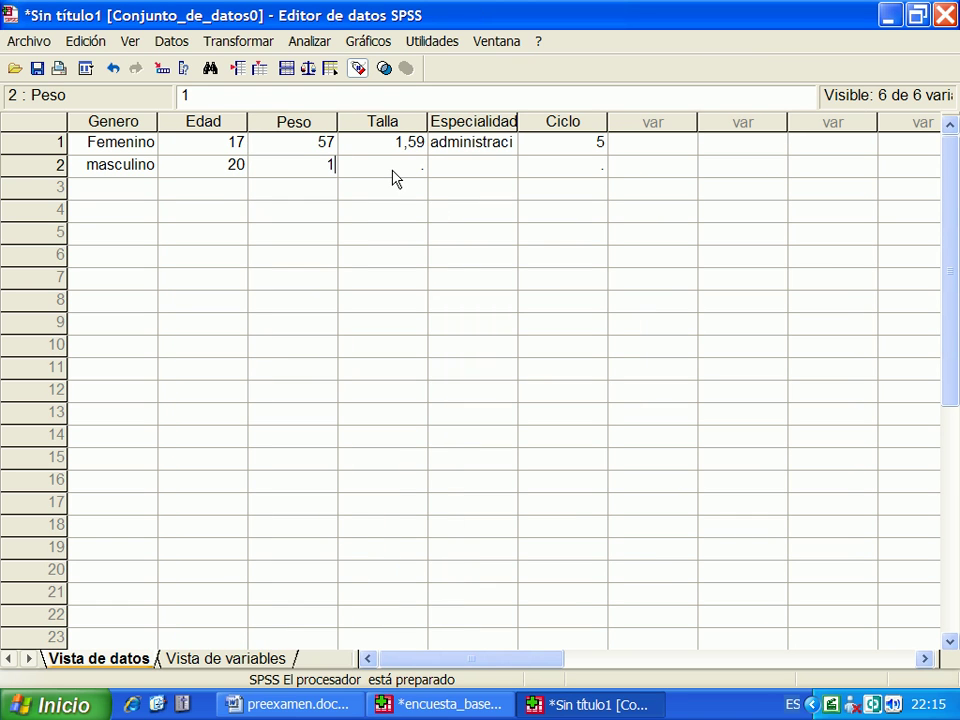
{"action": "type", "text": ",72"}
{"action": "left_click", "coordinate": [393, 170]}
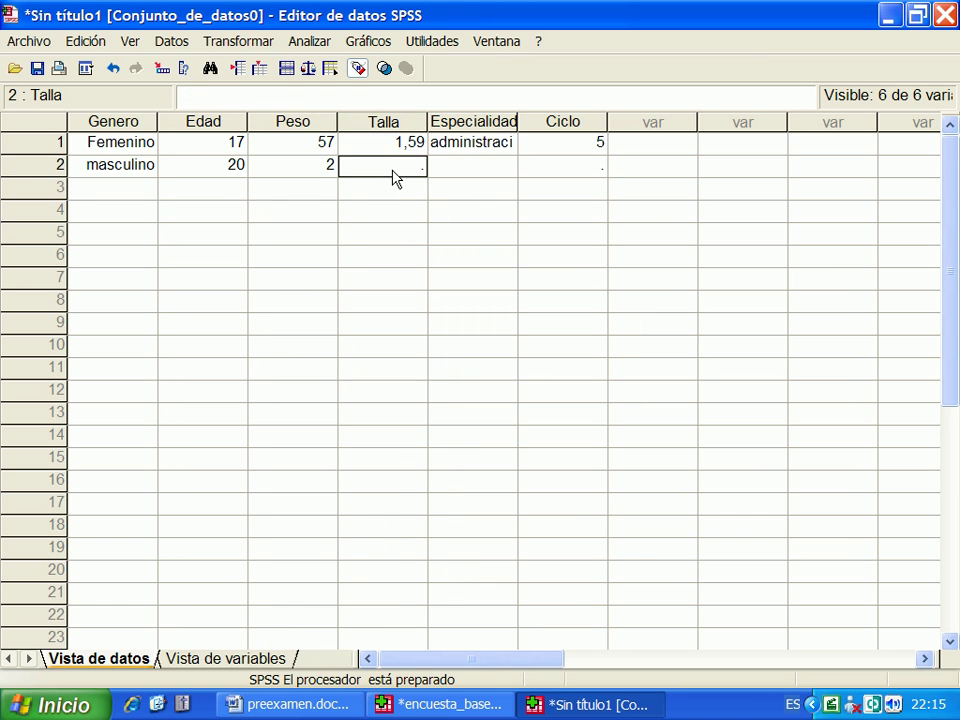
Step: Set the Peso of case 2 to 62 and its Talla to 1,72
{"action": "key", "text": "Left"}
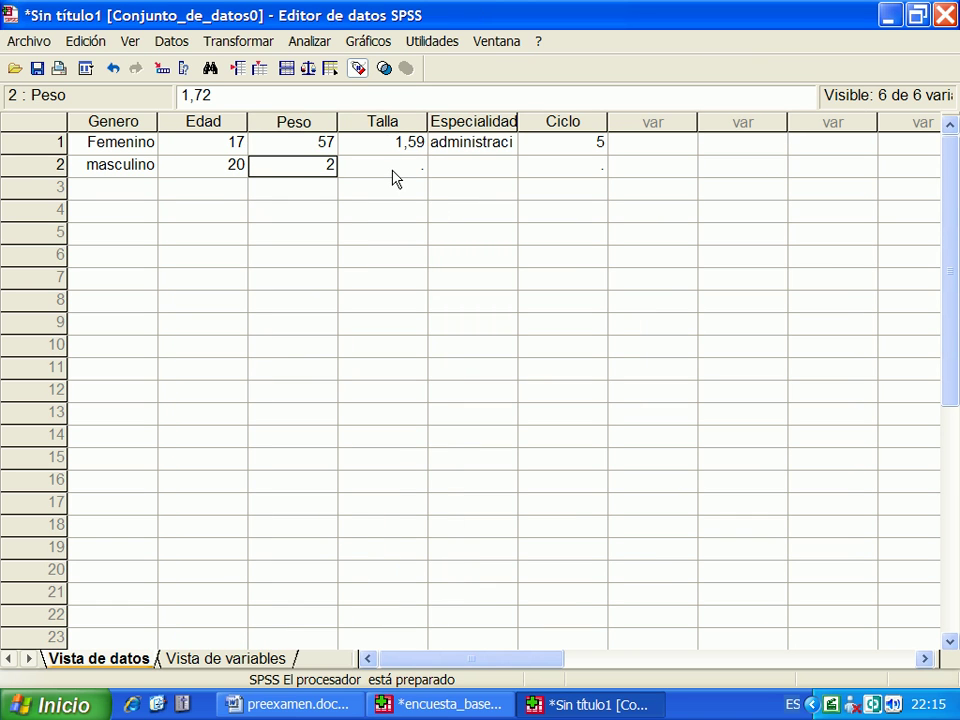
{"action": "key", "text": "alt+Tab"}
{"action": "key", "text": "alt+Tab"}
{"action": "type", "text": "62"}
{"action": "key", "text": "Tab"}
{"action": "key", "text": "alt+Tab"}
{"action": "key", "text": "alt+Tab"}
{"action": "type", "text": "1,72"}
{"action": "key", "text": "alt+Tab"}
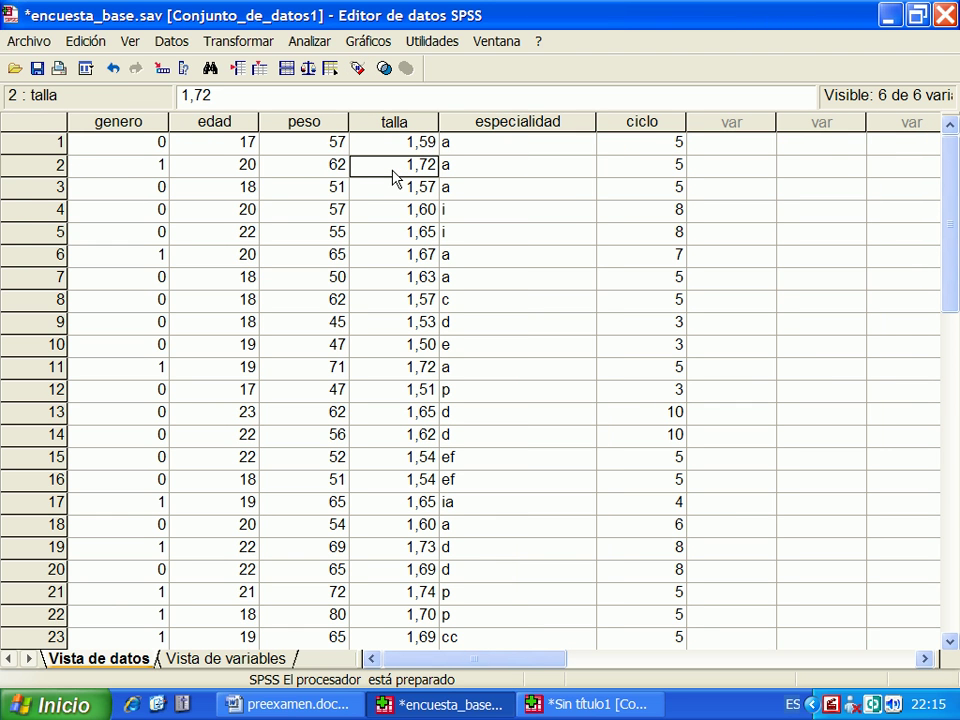
{"action": "key", "text": "alt+Tab"}
{"action": "key", "text": "Tab"}
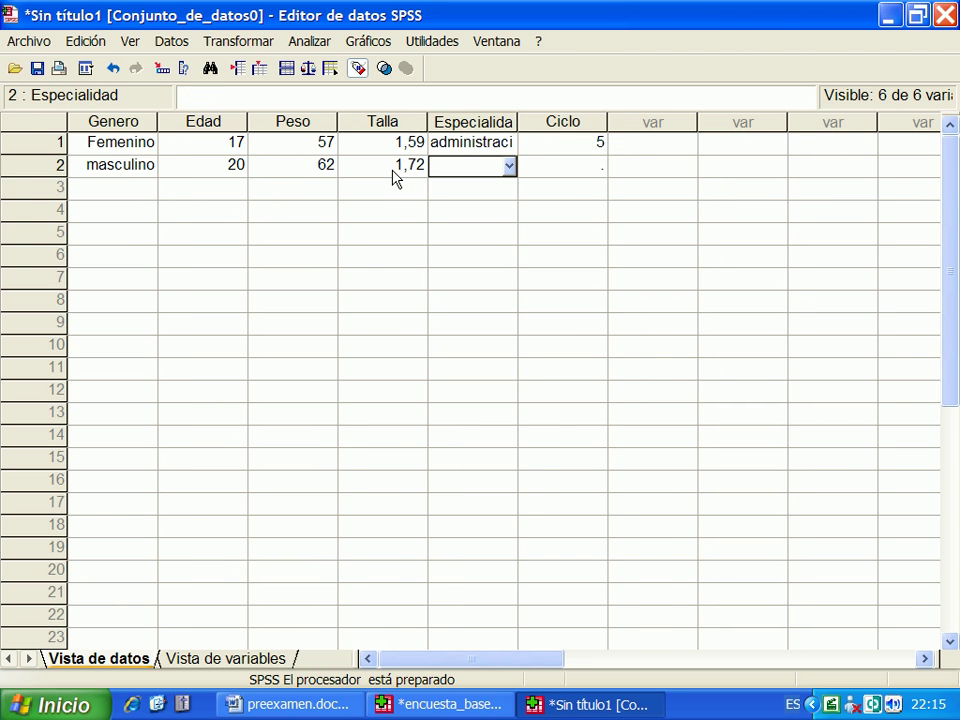
Step: Choose economia from the value labels as the Especialidad of case 2
{"action": "left_click", "coordinate": [510, 167]}
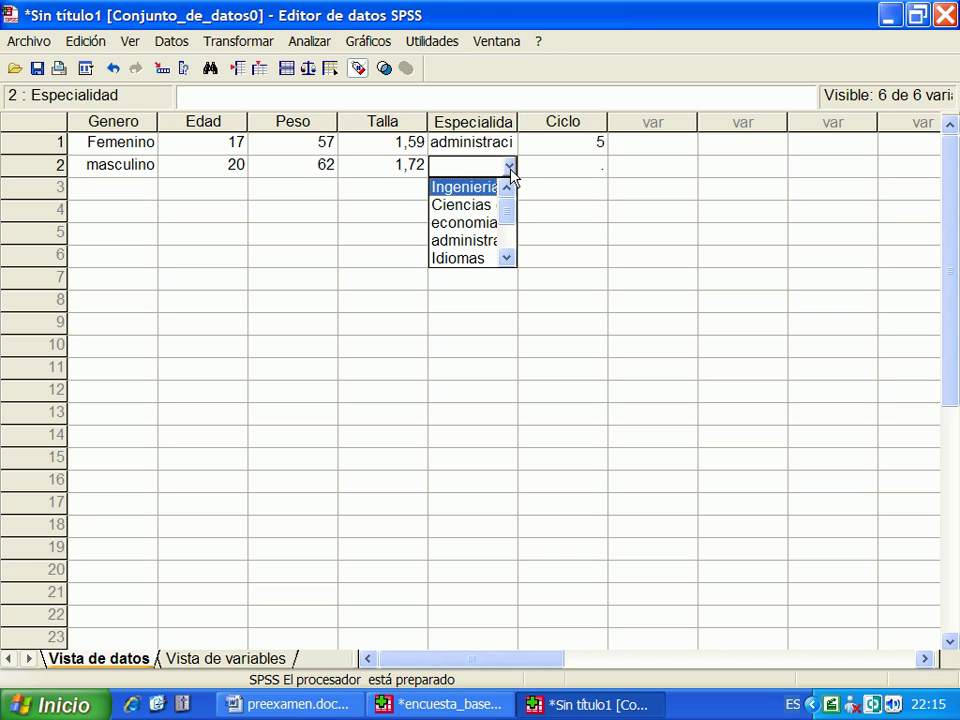
{"action": "left_click", "coordinate": [461, 225]}
{"action": "left_click", "coordinate": [477, 241]}
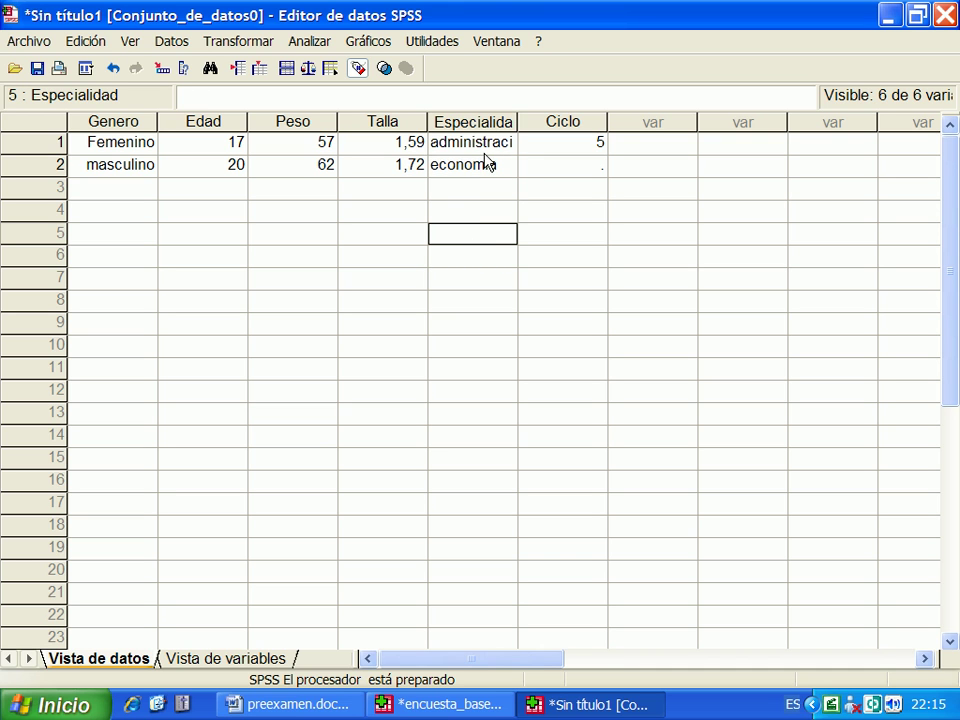
Step: Switch the new dataset's cells to codes and back to value labels to compare both displays
{"action": "left_click", "coordinate": [126, 44]}
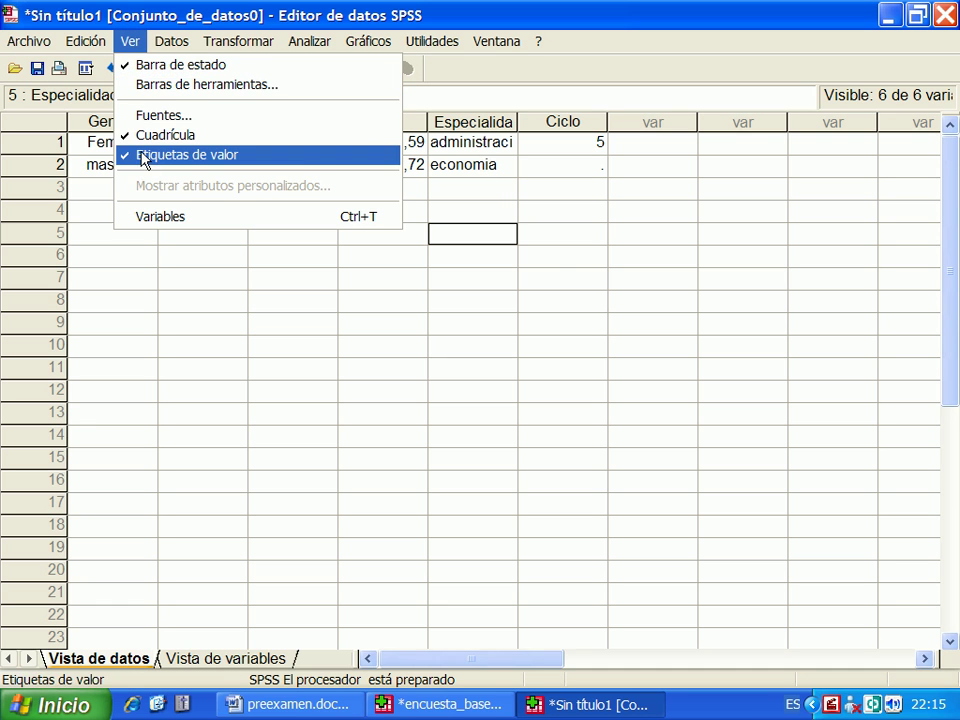
{"action": "left_click", "coordinate": [141, 155]}
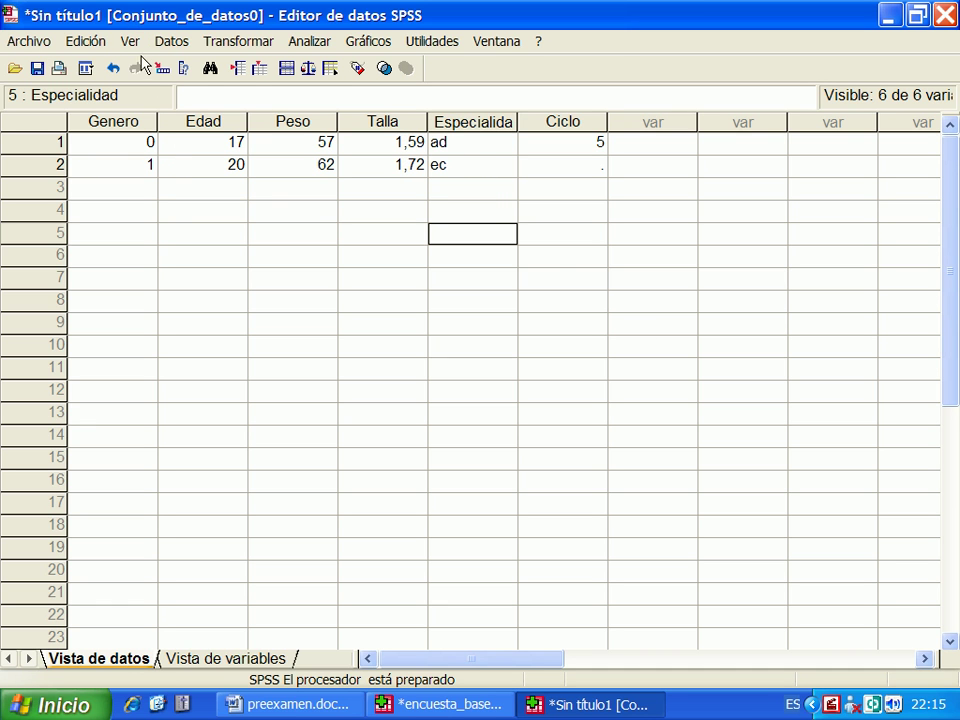
{"action": "left_click", "coordinate": [131, 43]}
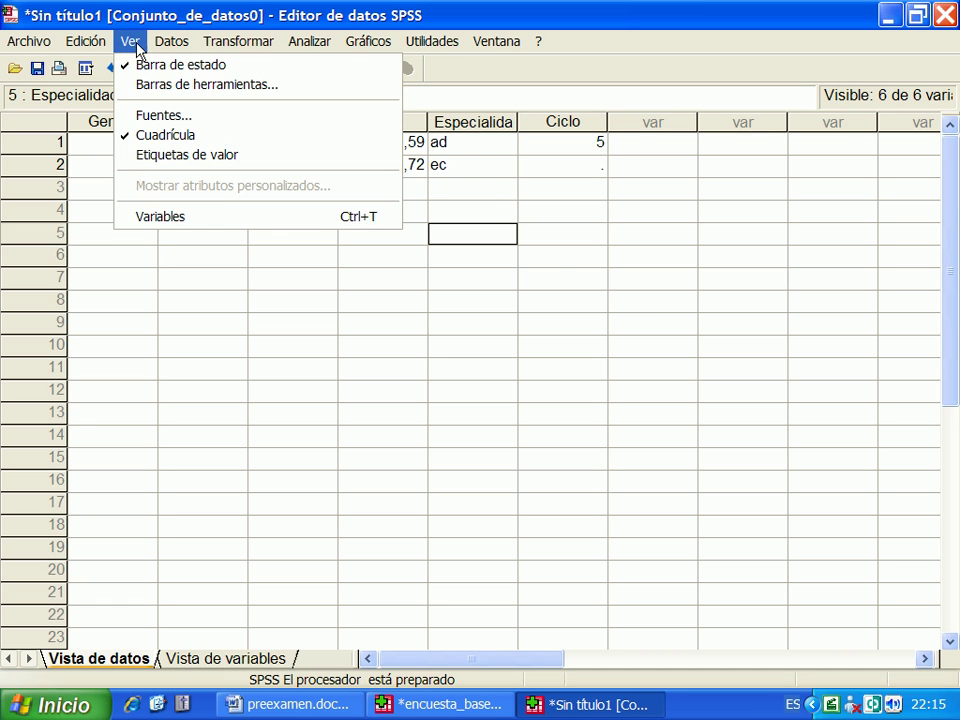
{"action": "left_click", "coordinate": [157, 160]}
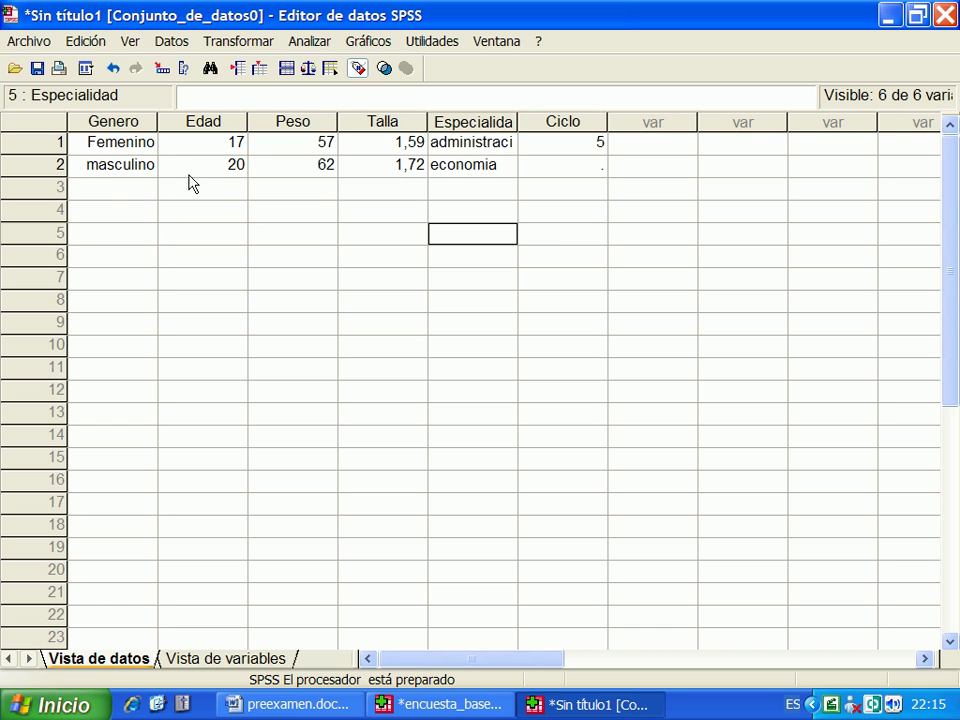
{"action": "left_click", "coordinate": [134, 45]}
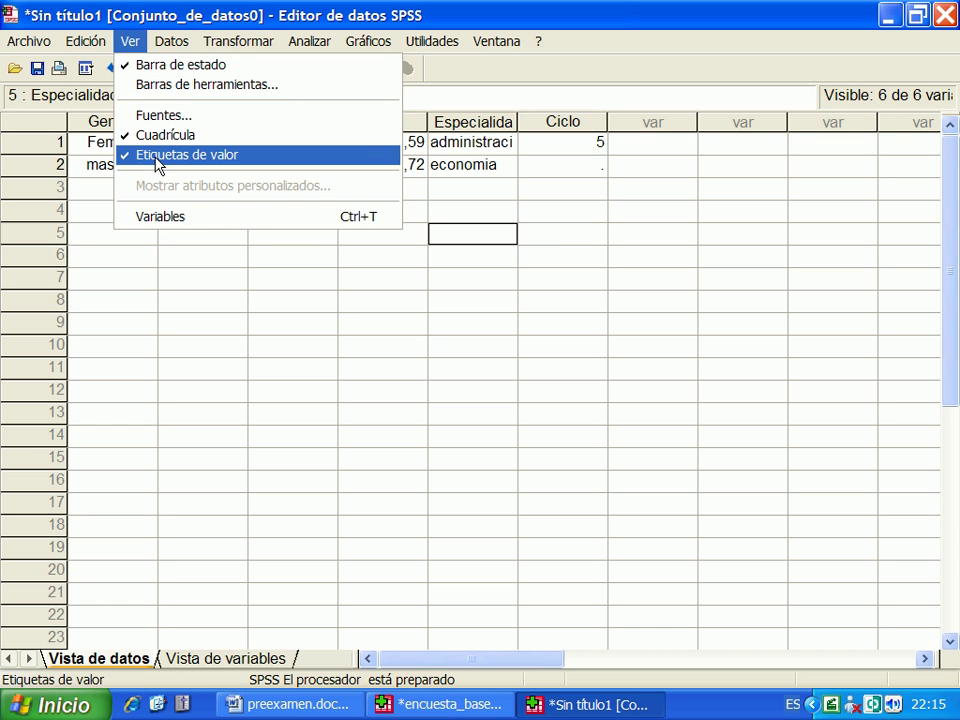
{"action": "left_click", "coordinate": [206, 279]}
Step: Enter 5 as the Ciclo of case 2, following encuesta_base.sav
{"action": "left_click", "coordinate": [566, 170]}
{"action": "key", "text": "alt+Tab"}
{"action": "key", "text": "alt+Tab"}
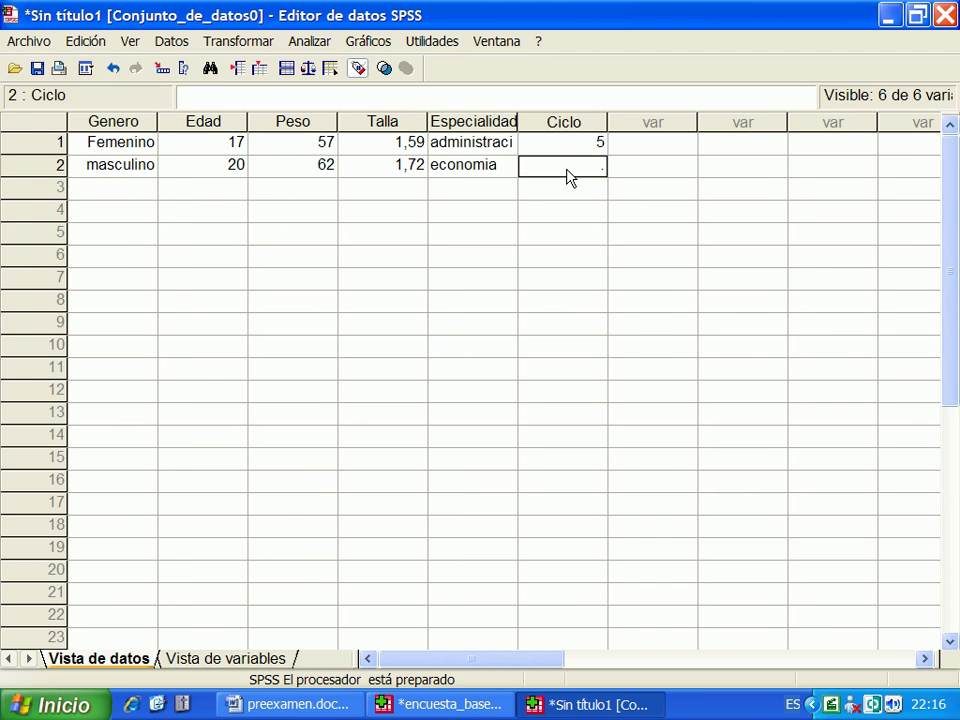
{"action": "type", "text": "5"}
{"action": "key", "text": "Return"}
{"action": "key", "text": "Left"}
{"action": "key", "text": "Left"}
{"action": "key", "text": "Down"}
{"action": "key", "text": "Left"}
{"action": "key", "text": "Left"}
{"action": "key", "text": "Down"}
{"action": "left_click", "coordinate": [226, 660]}
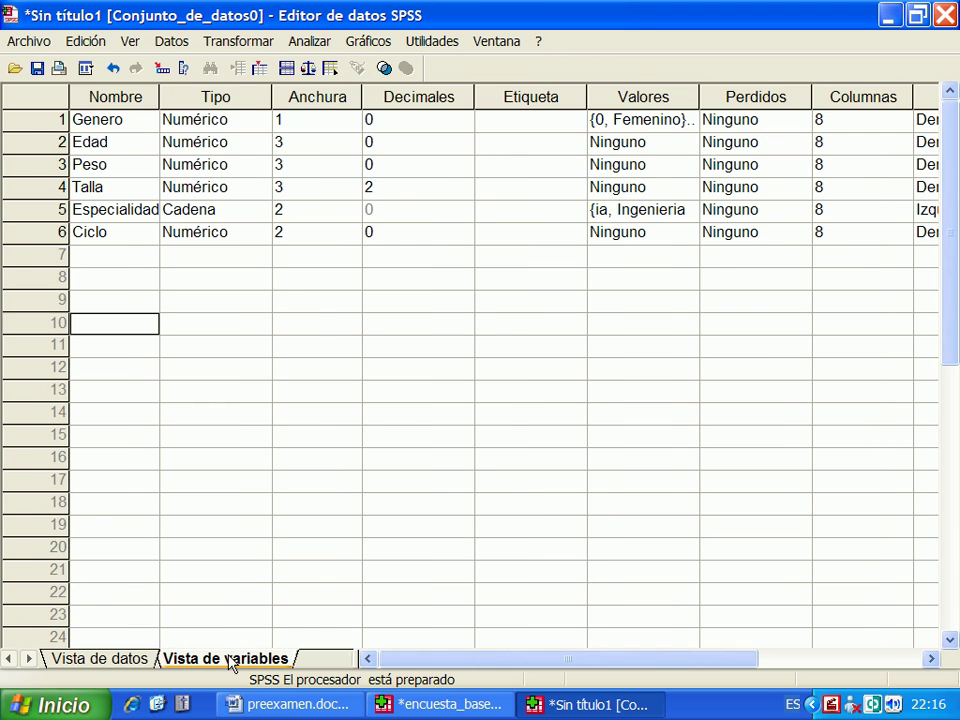
{"action": "left_click", "coordinate": [133, 662]}
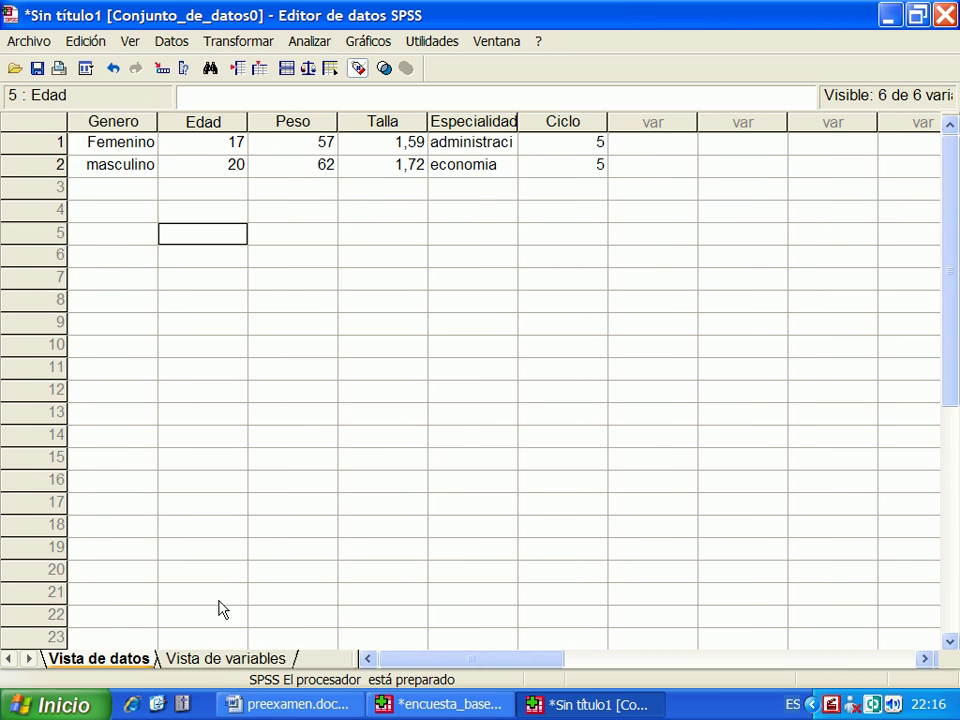
Step: Switch to encuesta_base.sav, display its value labels and look through all its cases
{"action": "left_click", "coordinate": [445, 708]}
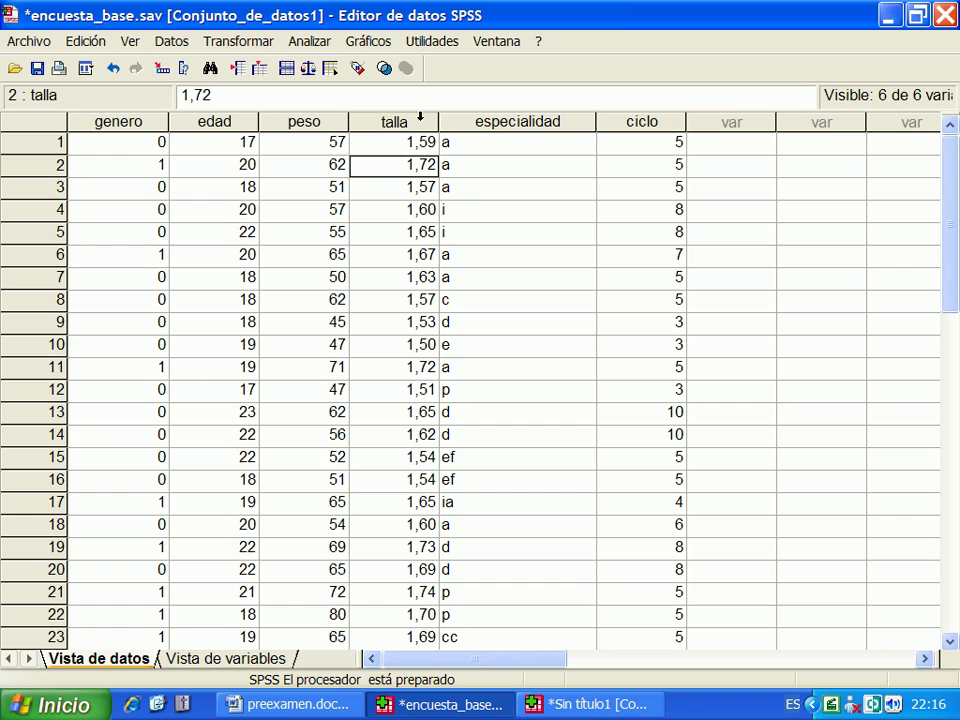
{"action": "scroll", "coordinate": [449, 350], "scroll_direction": "down", "scroll_amount": 4}
{"action": "scroll", "coordinate": [452, 354], "scroll_direction": "up", "scroll_amount": 4}
{"action": "scroll", "coordinate": [485, 335], "scroll_direction": "down", "scroll_amount": 5}
{"action": "scroll", "coordinate": [489, 327], "scroll_direction": "up", "scroll_amount": 5}
{"action": "left_click", "coordinate": [130, 41]}
{"action": "left_click", "coordinate": [161, 155]}
{"action": "scroll", "coordinate": [508, 366], "scroll_direction": "down", "scroll_amount": 3}
{"action": "scroll", "coordinate": [513, 366], "scroll_direction": "up", "scroll_amount": 3}
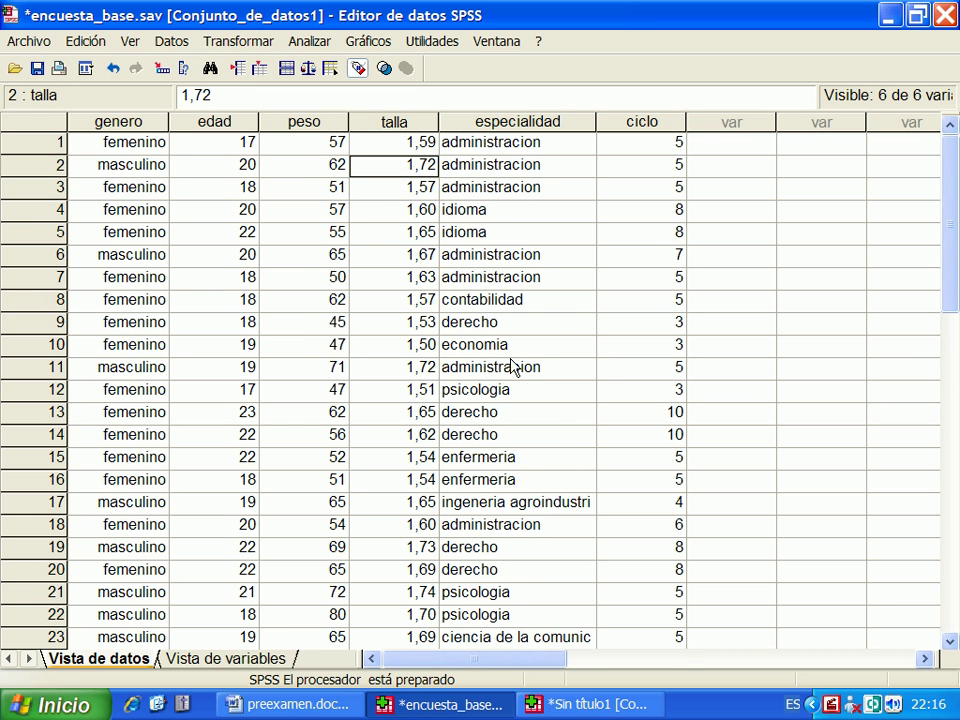
{"action": "scroll", "coordinate": [527, 588], "scroll_direction": "down", "scroll_amount": 1}
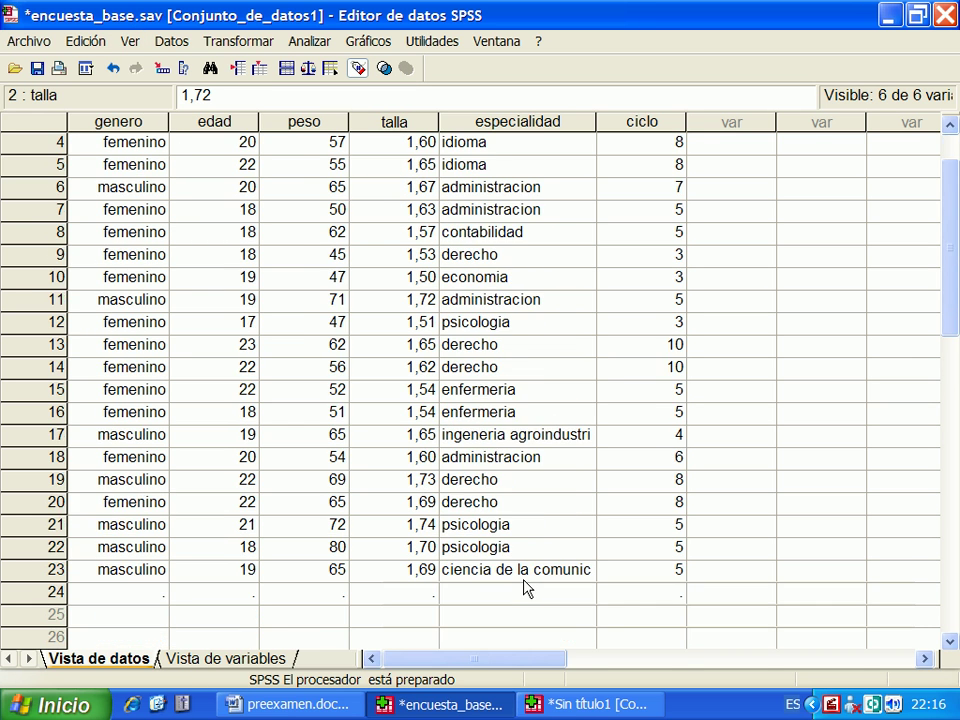
{"action": "left_click", "coordinate": [568, 706]}
{"action": "right_click", "coordinate": [563, 702]}
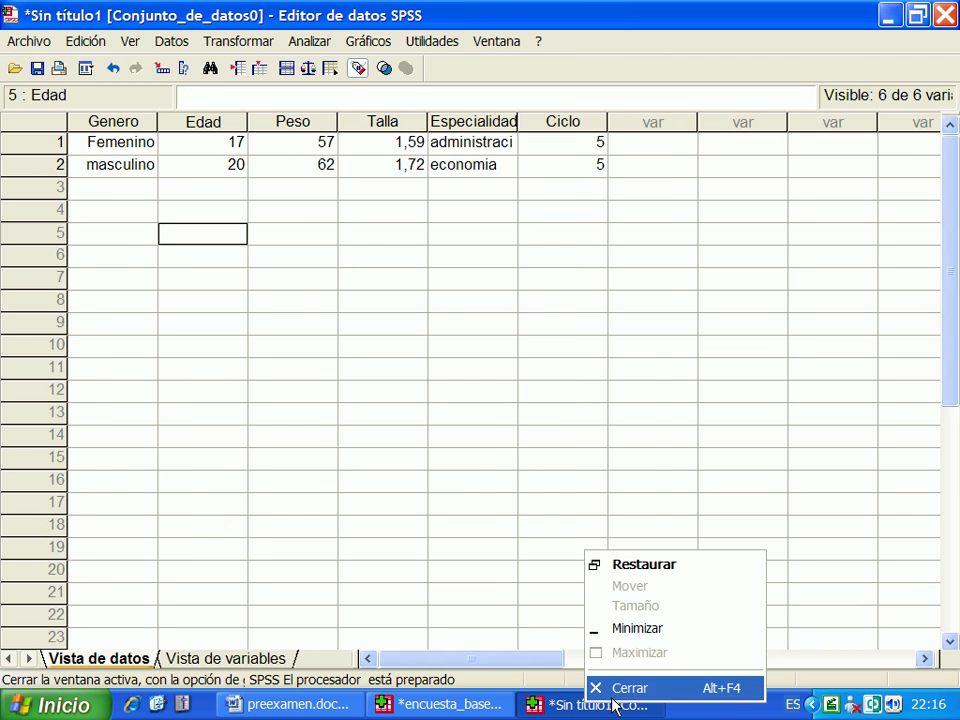
{"action": "left_click", "coordinate": [628, 688]}
{"action": "left_click", "coordinate": [532, 404]}
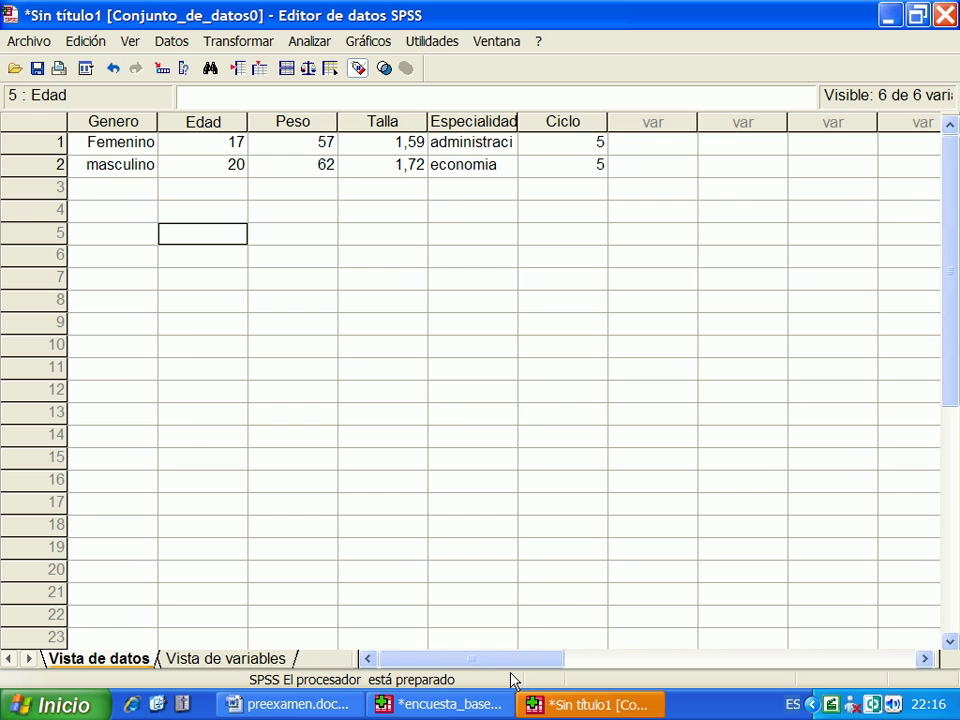
Step: Close the new untitled dataset without saving it, keeping only encuesta_base.sav open
{"action": "left_click", "coordinate": [564, 709]}
{"action": "right_click", "coordinate": [565, 708]}
{"action": "left_click", "coordinate": [622, 693]}
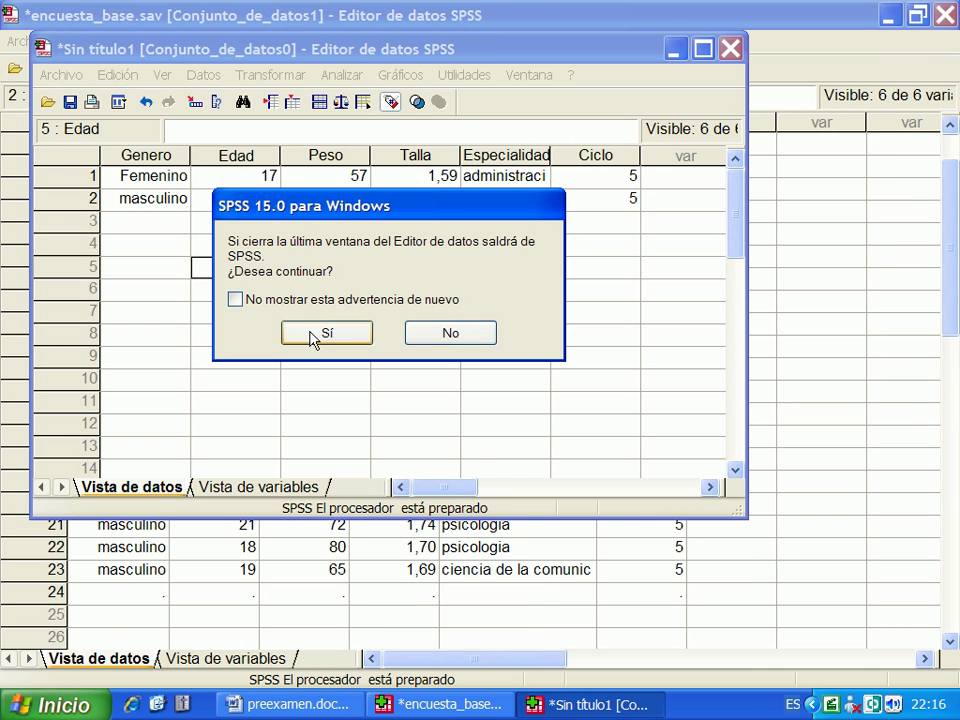
{"action": "left_click", "coordinate": [328, 331]}
{"action": "left_click", "coordinate": [379, 308]}
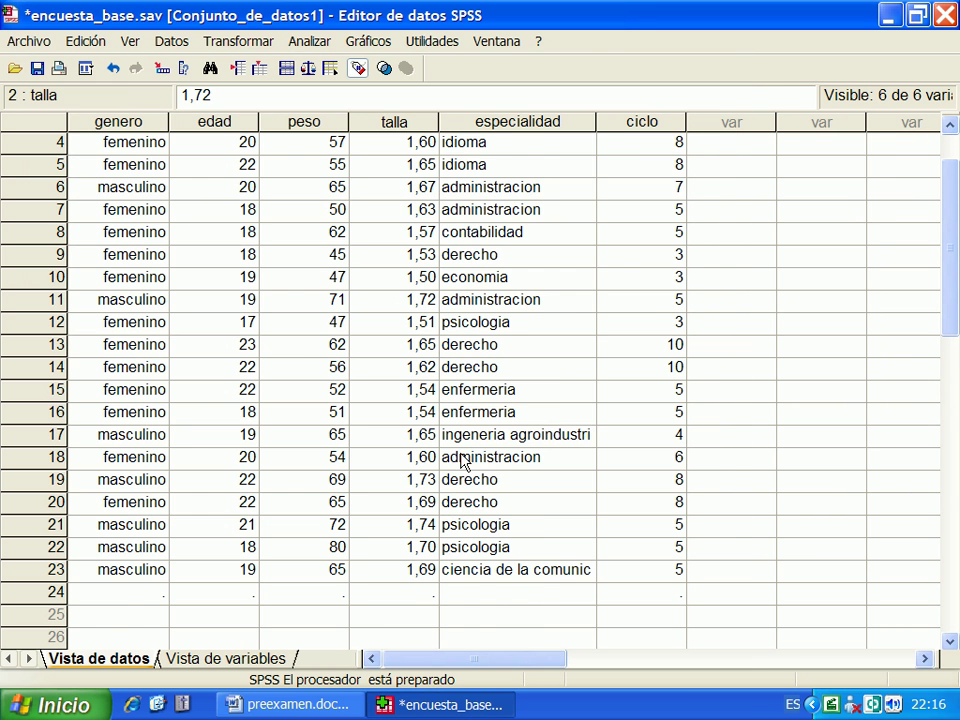
Step: Look over the cases in encuesta_base.sav and switch to preexamen.docx in Word to read the Practica Final SPSS questions
{"action": "scroll", "coordinate": [447, 375], "scroll_direction": "up", "scroll_amount": 1}
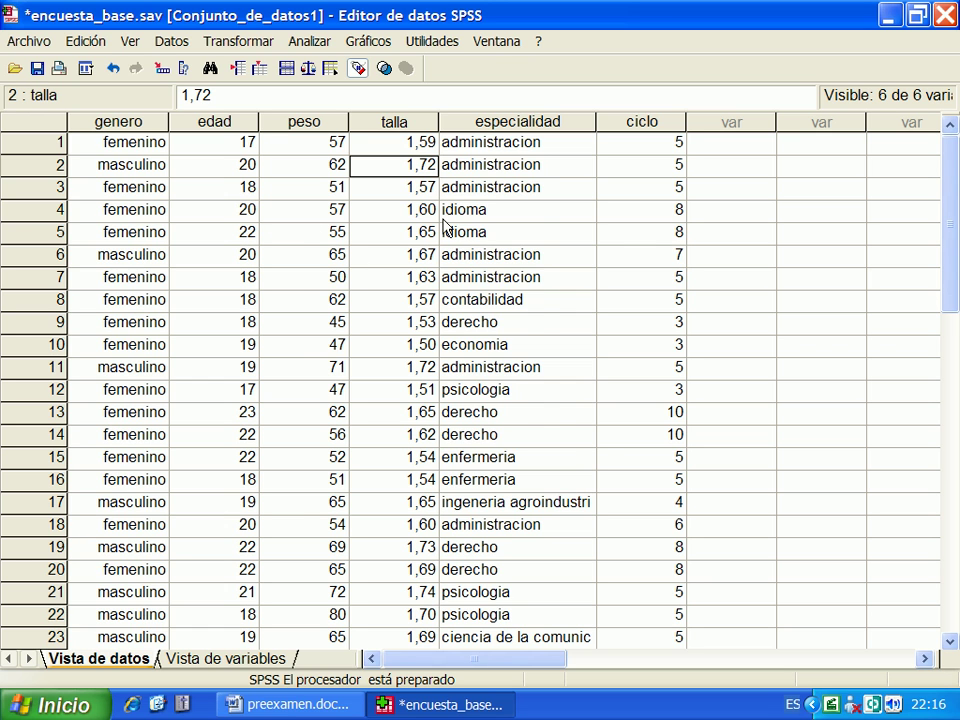
{"action": "scroll", "coordinate": [400, 337], "scroll_direction": "down", "scroll_amount": 1}
{"action": "scroll", "coordinate": [401, 336], "scroll_direction": "up", "scroll_amount": 1}
{"action": "left_click", "coordinate": [290, 704]}
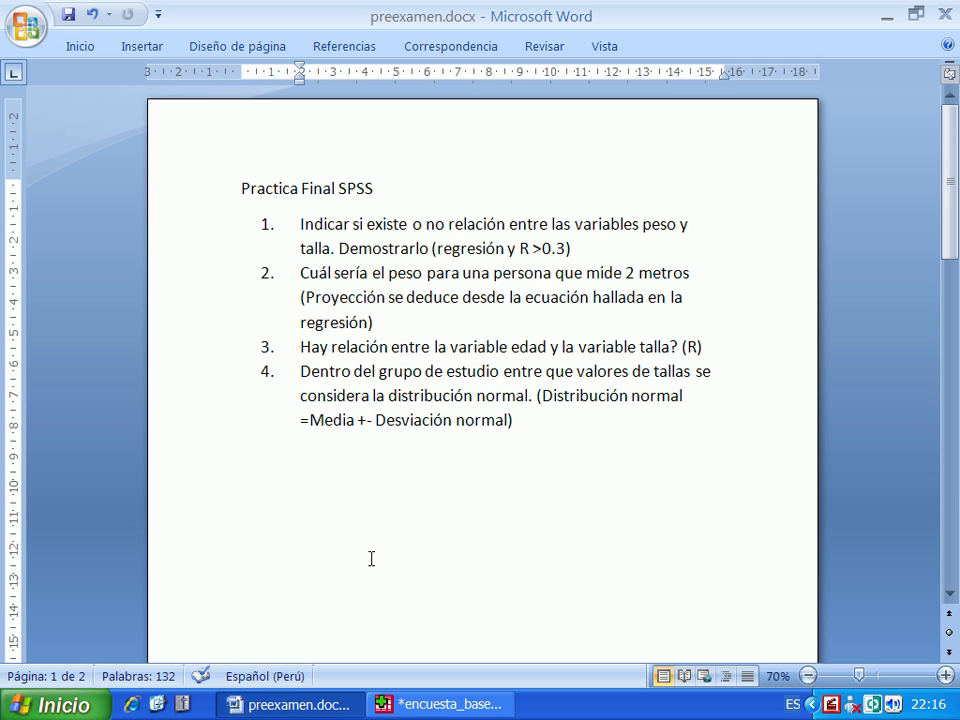